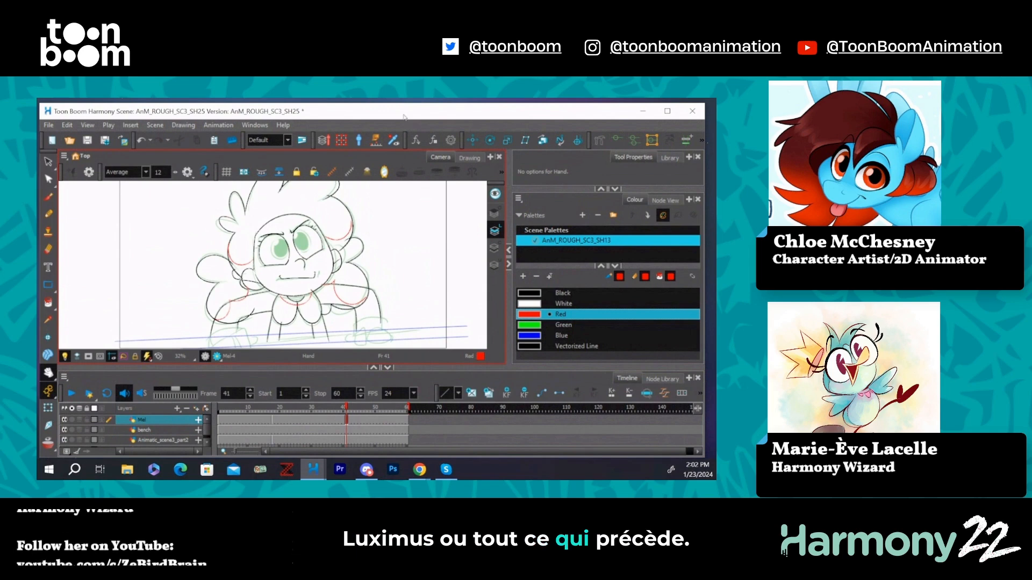
Step: Activate the Brush tool and set the drawing colour to Black
{"action": "scroll", "coordinate": [395, 250], "scroll_direction": "down", "scroll_amount": 2}
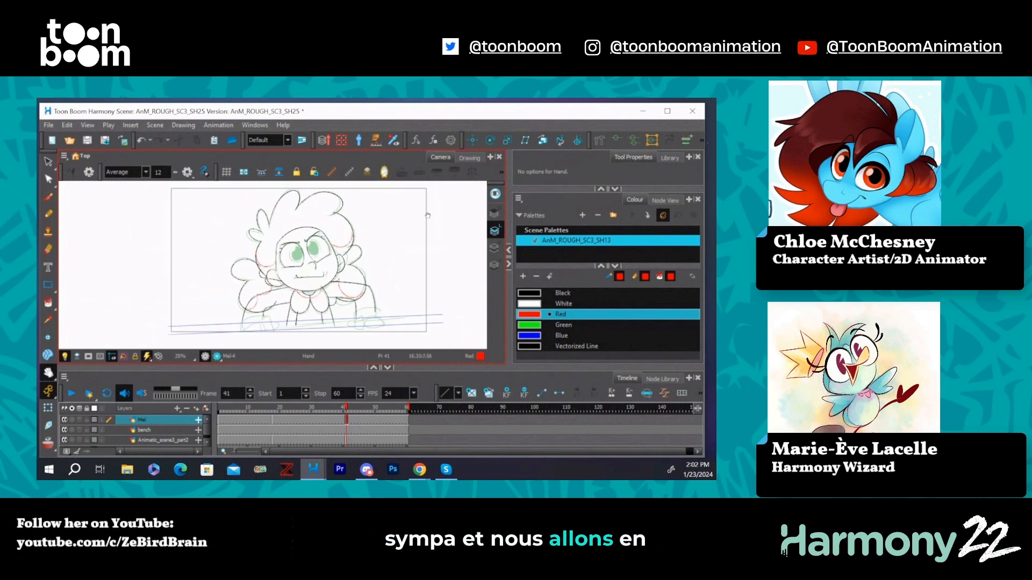
{"action": "left_click", "coordinate": [48, 197]}
{"action": "left_click_drag", "start_coordinate": [345, 411], "coordinate": [347, 412]}
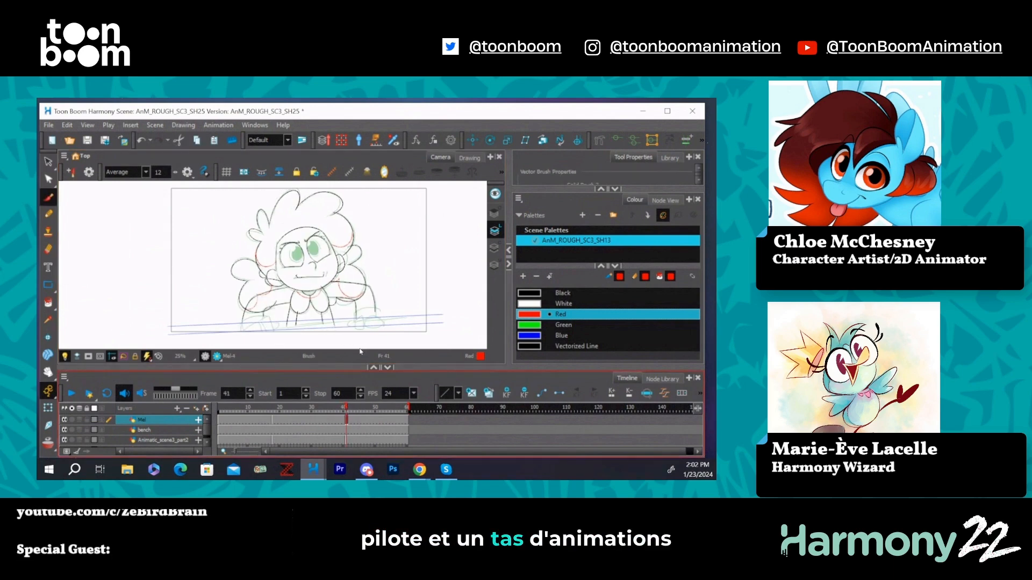
{"action": "scroll", "coordinate": [336, 343], "scroll_direction": "up", "scroll_amount": 1}
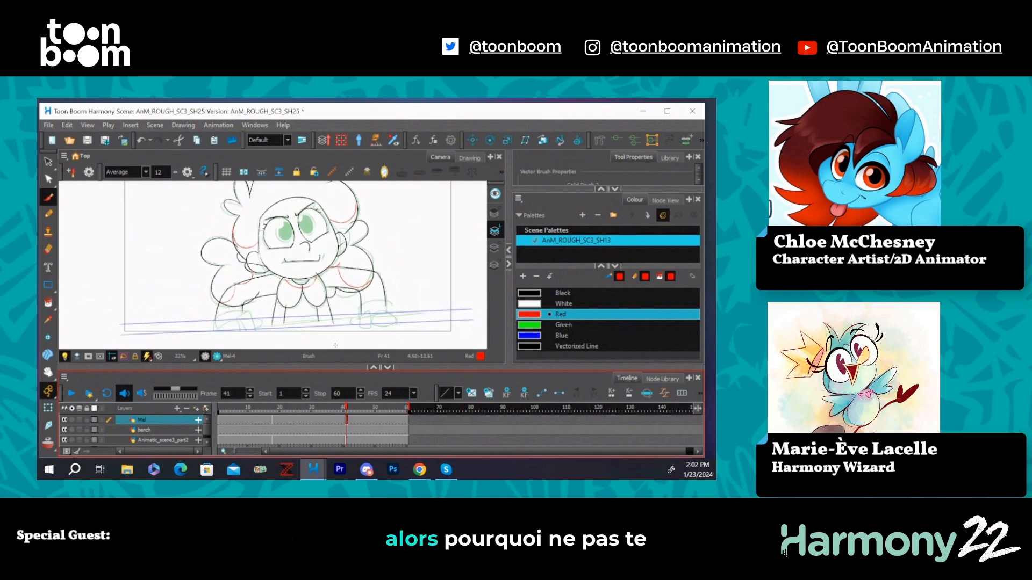
{"action": "left_click_drag", "start_coordinate": [259, 297], "coordinate": [275, 295]}
{"action": "key", "text": "ctrl+z"}
{"action": "left_click", "coordinate": [562, 293]}
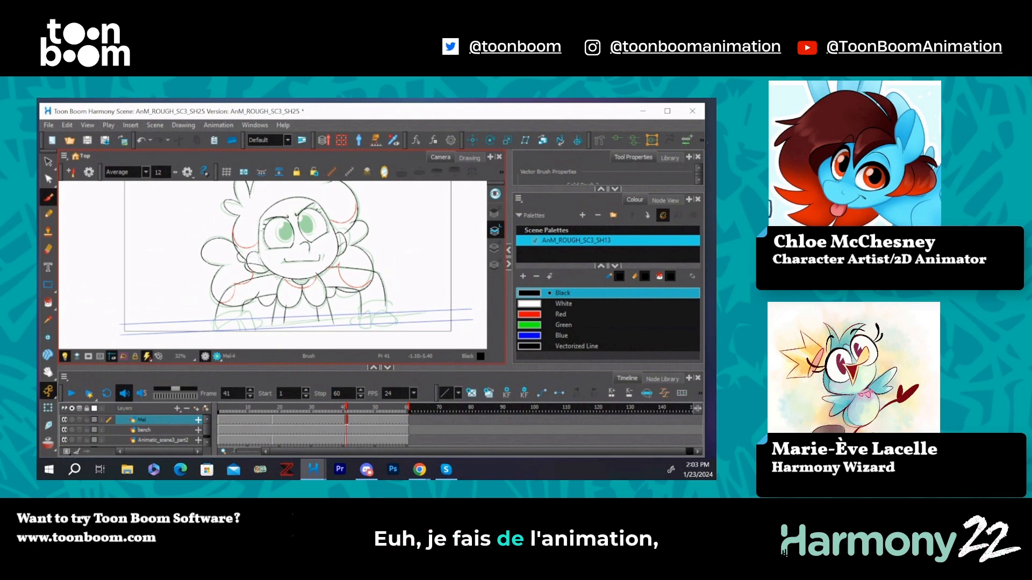
Step: Go to frame 42 and sketch the fist with its fingers resting on the bench at the drawing's left side
{"action": "left_click", "coordinate": [349, 407]}
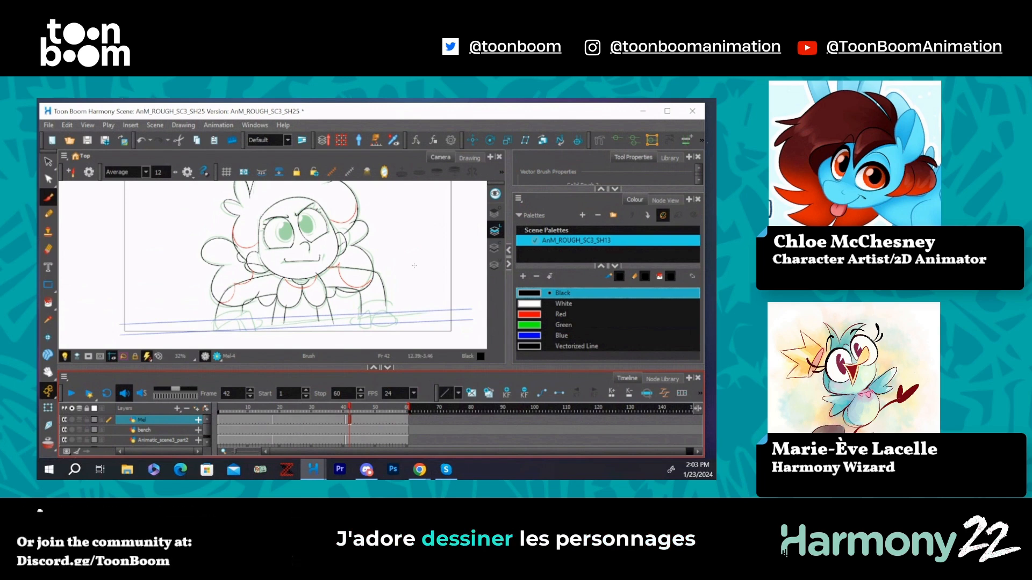
{"action": "scroll", "coordinate": [418, 269], "scroll_direction": "down", "scroll_amount": 2}
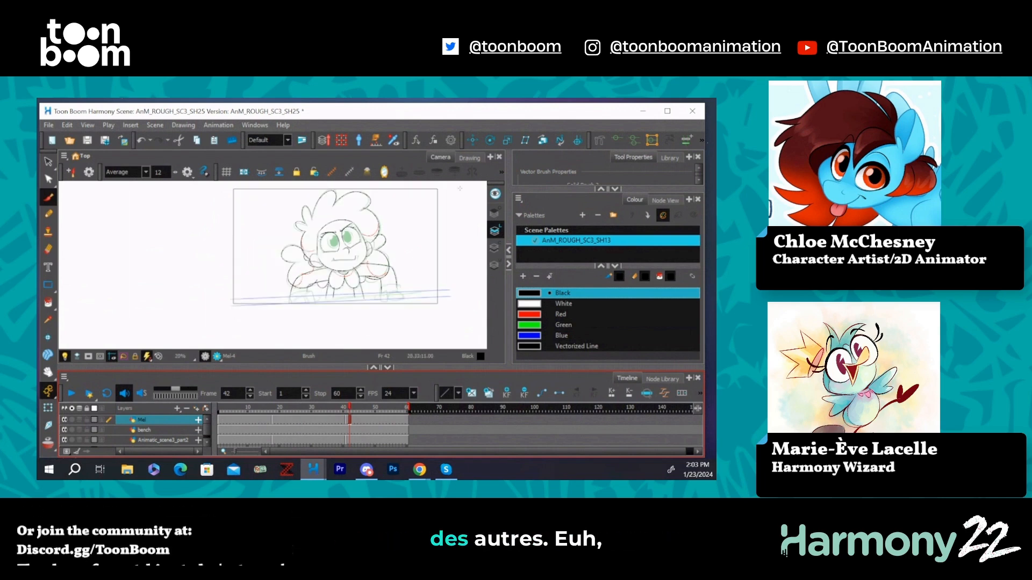
{"action": "scroll", "coordinate": [465, 206], "scroll_direction": "up", "scroll_amount": 2}
{"action": "scroll", "coordinate": [469, 211], "scroll_direction": "down", "scroll_amount": 1}
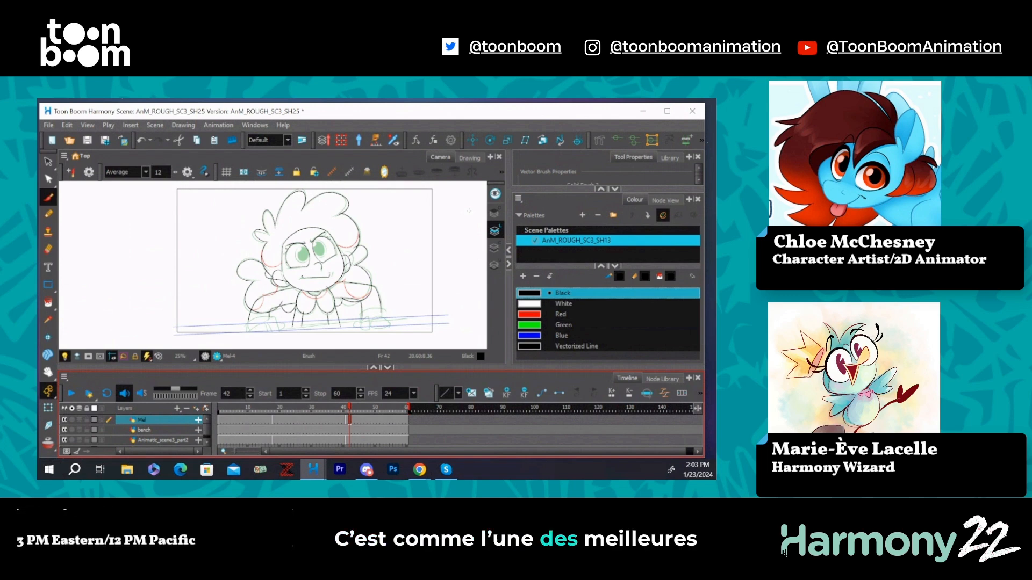
{"action": "left_click", "coordinate": [343, 410]}
{"action": "left_click_drag", "start_coordinate": [343, 411], "coordinate": [350, 411]}
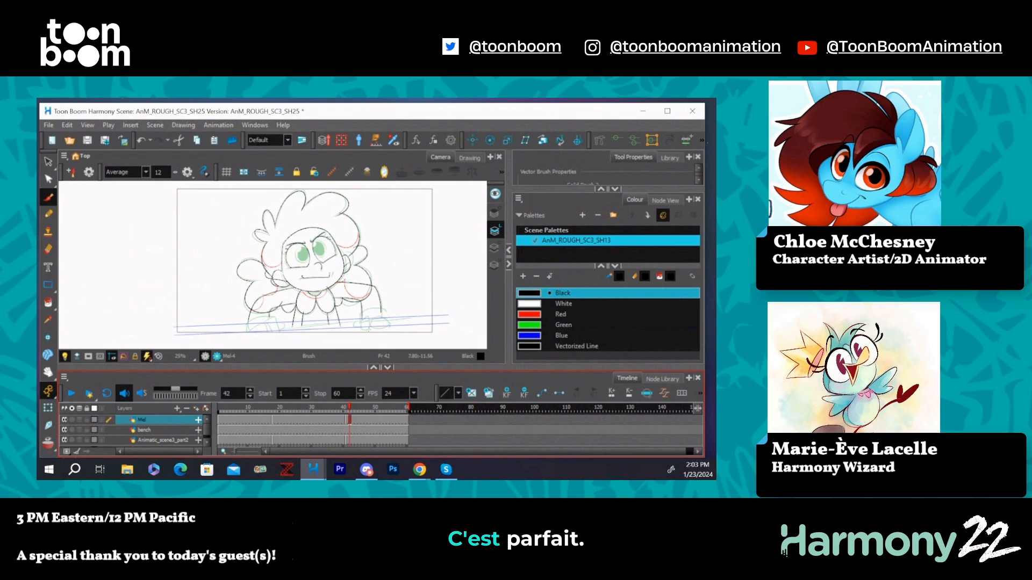
{"action": "scroll", "coordinate": [369, 329], "scroll_direction": "up", "scroll_amount": 1}
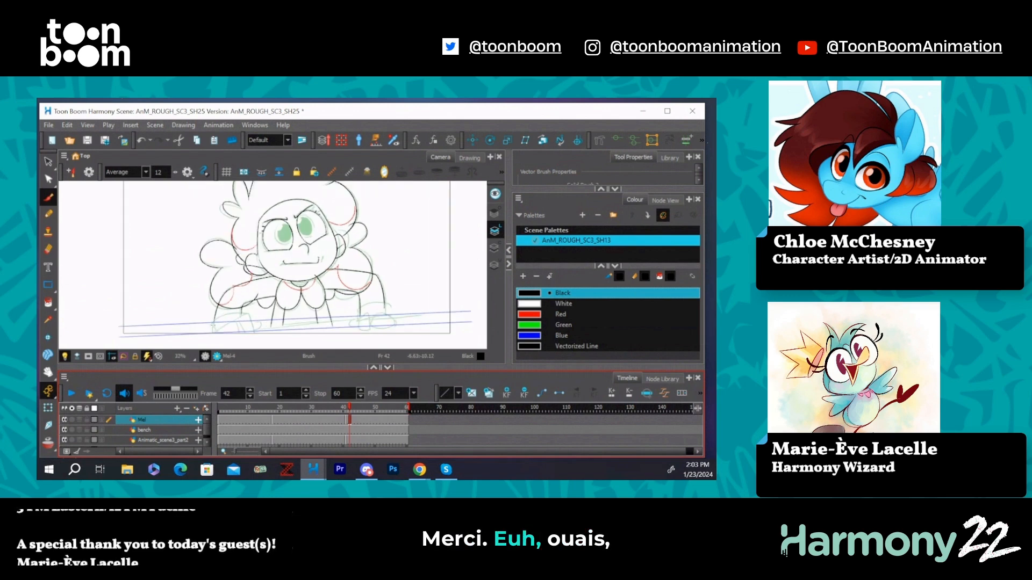
{"action": "left_click_drag", "start_coordinate": [215, 316], "coordinate": [212, 332]}
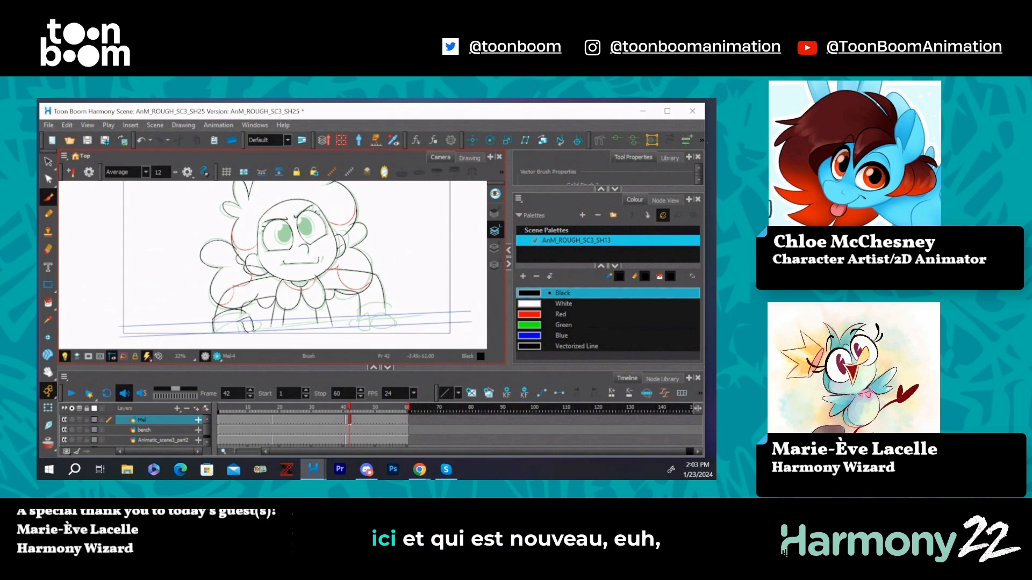
{"action": "mouse_move", "coordinate": [237, 322]}
{"action": "left_mouse_down"}
{"action": "mouse_move", "coordinate": [245, 333]}
{"action": "mouse_move", "coordinate": [231, 323]}
{"action": "mouse_move", "coordinate": [232, 339]}
{"action": "mouse_move", "coordinate": [244, 335]}
{"action": "left_mouse_up"}
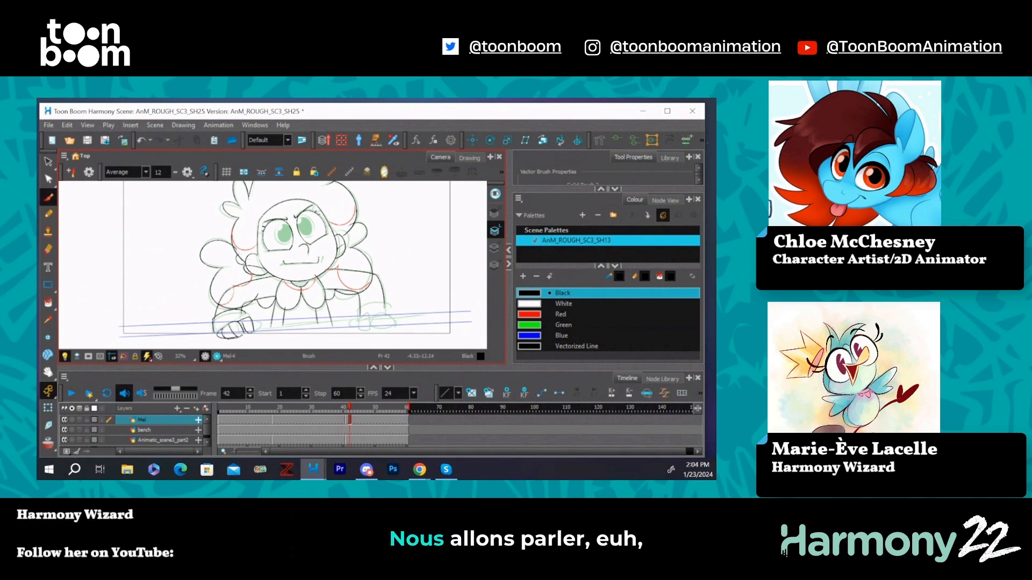
{"action": "key", "text": "alt+s"}
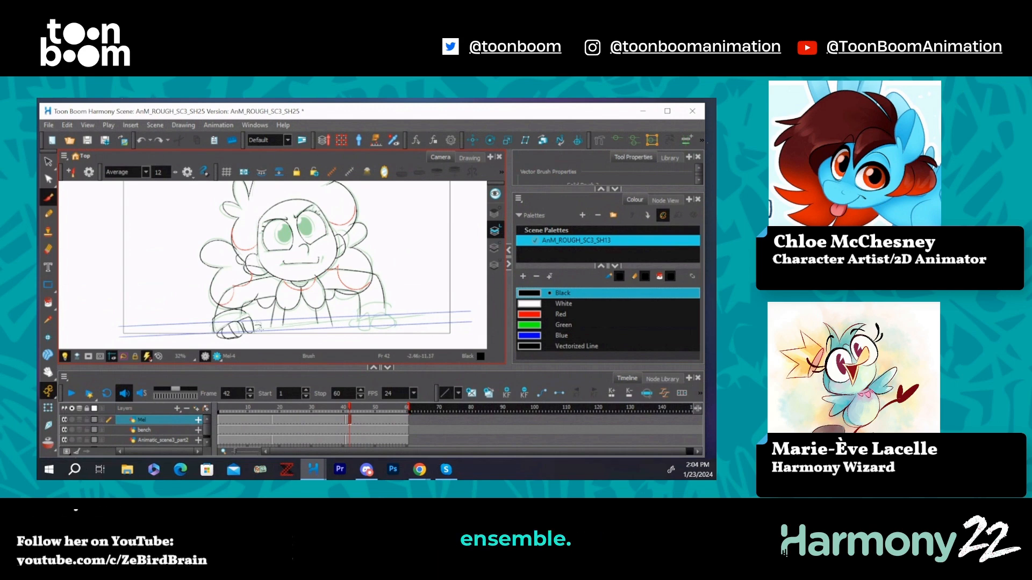
Step: Add the thumb to the fist on the drawing's left side
{"action": "left_click_drag", "start_coordinate": [254, 323], "coordinate": [251, 336]}
{"action": "key", "text": "ctrl+z"}
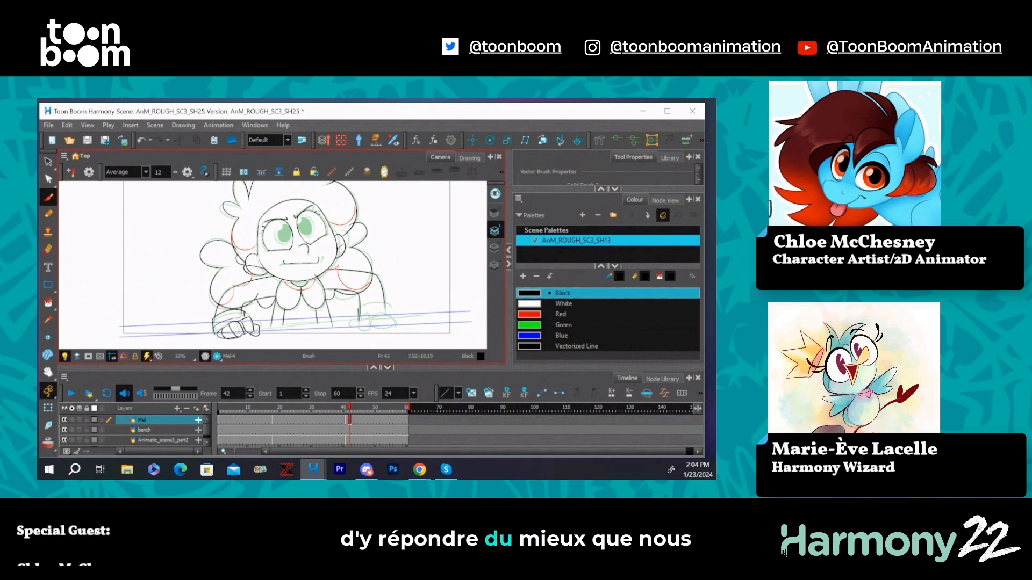
{"action": "key", "text": "ctrl+z"}
Step: Sketch the cuff, fingers and thumb of the other hand resting on the bench at the drawing's right side
{"action": "mouse_move", "coordinate": [359, 317]}
{"action": "left_mouse_down"}
{"action": "mouse_move", "coordinate": [368, 298]}
{"action": "mouse_move", "coordinate": [384, 307]}
{"action": "mouse_move", "coordinate": [358, 307]}
{"action": "mouse_move", "coordinate": [389, 316]}
{"action": "left_mouse_up"}
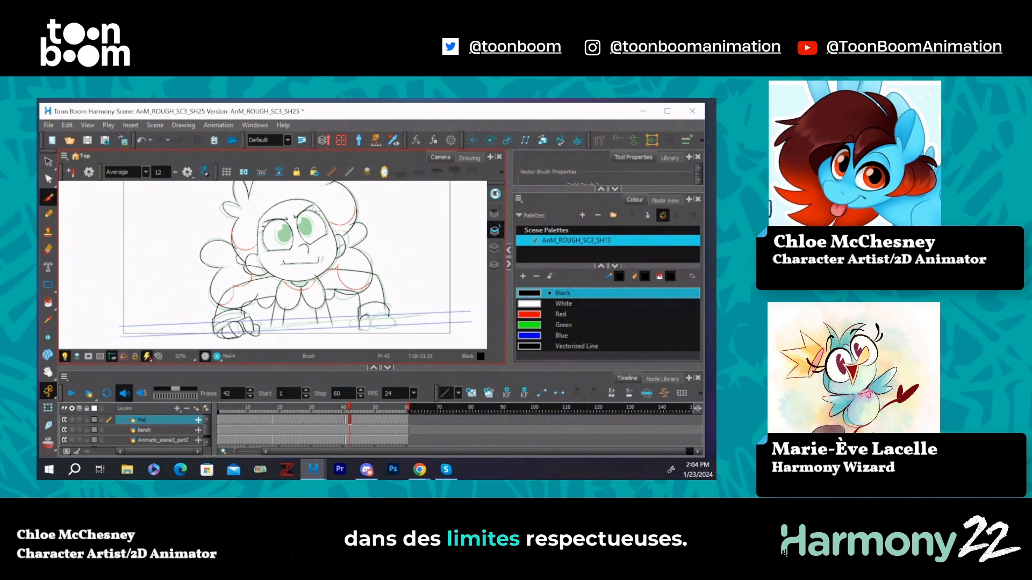
{"action": "key", "text": "ctrl+z"}
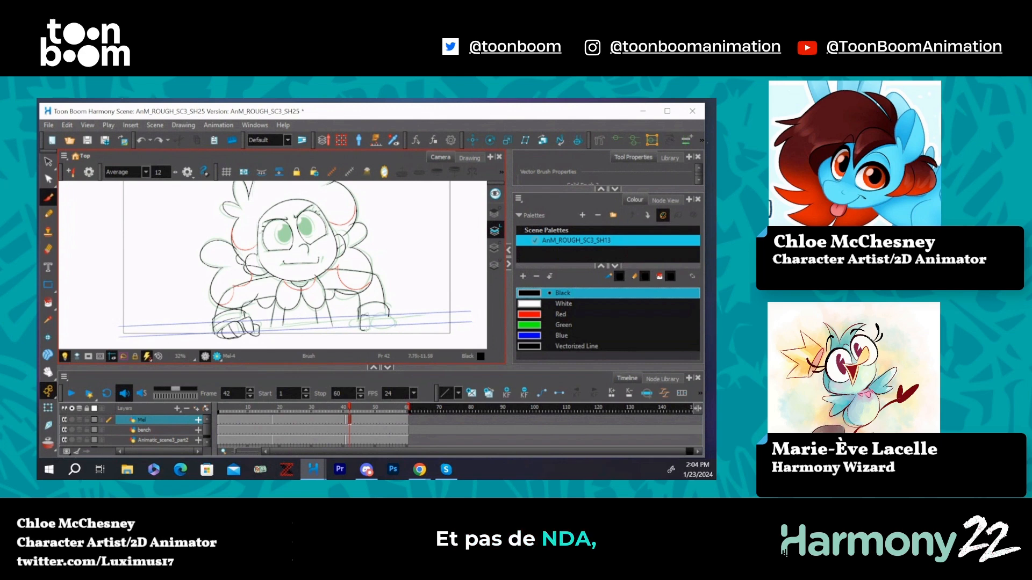
{"action": "key", "text": "ctrl+shift+z"}
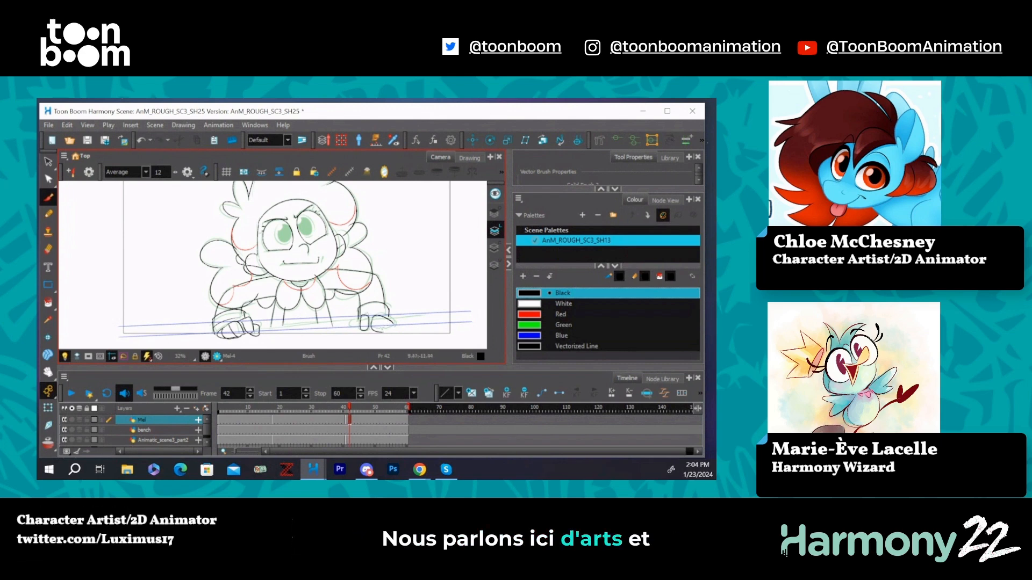
{"action": "key", "text": "ctrl+z"}
{"action": "key", "text": "ctrl+shift+z"}
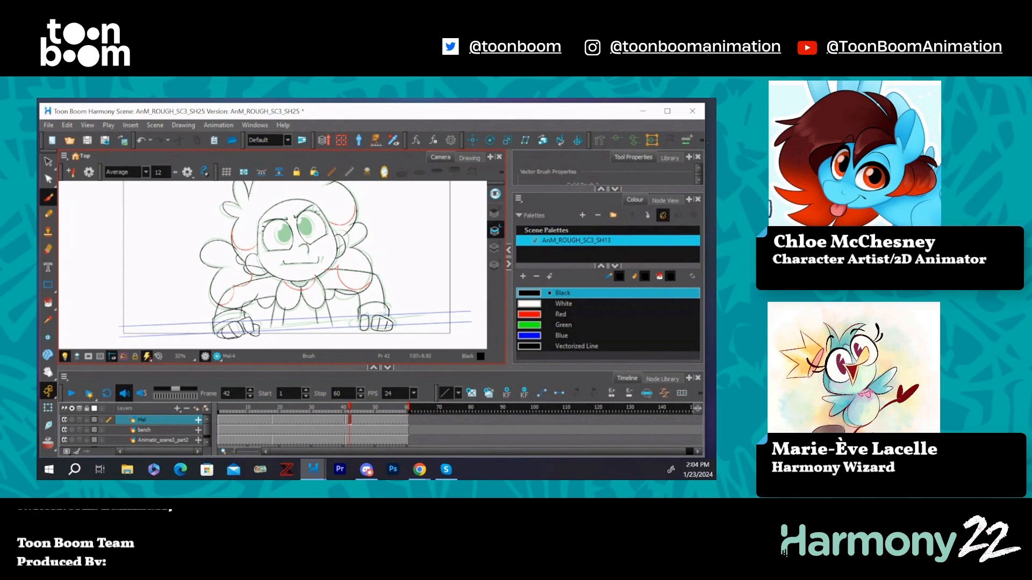
{"action": "key", "text": "ctrl+z"}
{"action": "left_click_drag", "start_coordinate": [362, 325], "coordinate": [365, 321]}
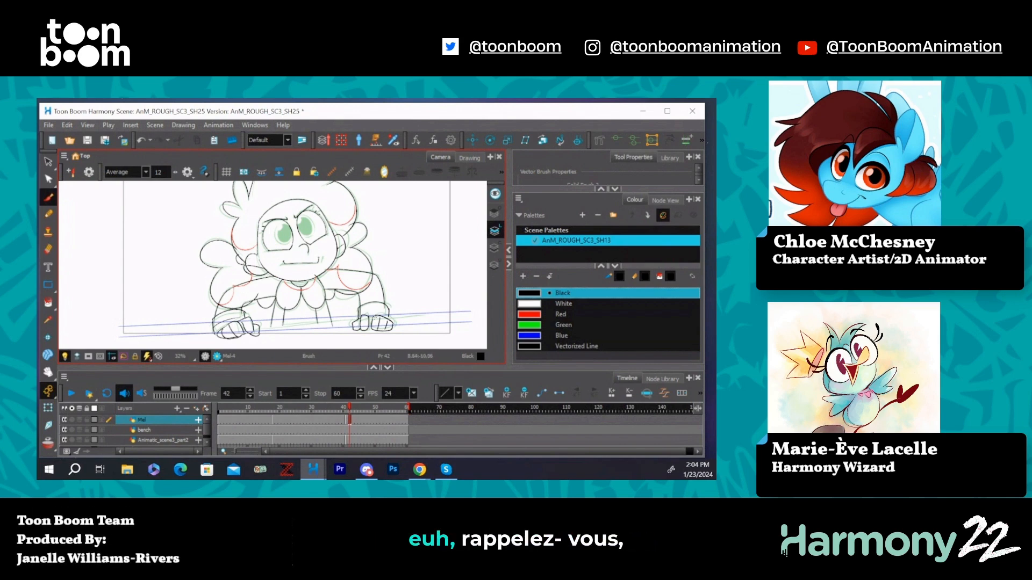
{"action": "key", "text": "alt+s"}
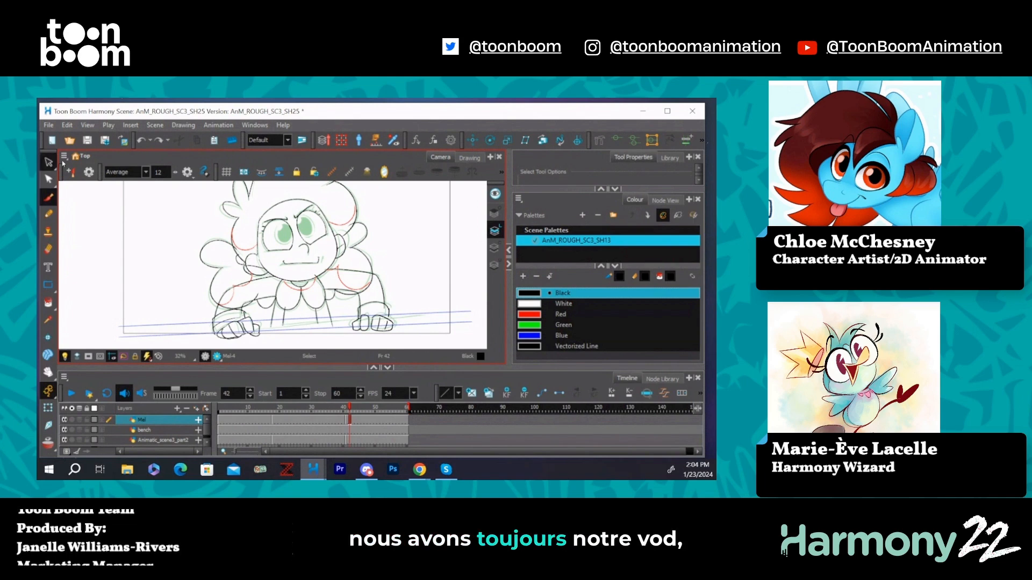
{"action": "left_click", "coordinate": [394, 323]}
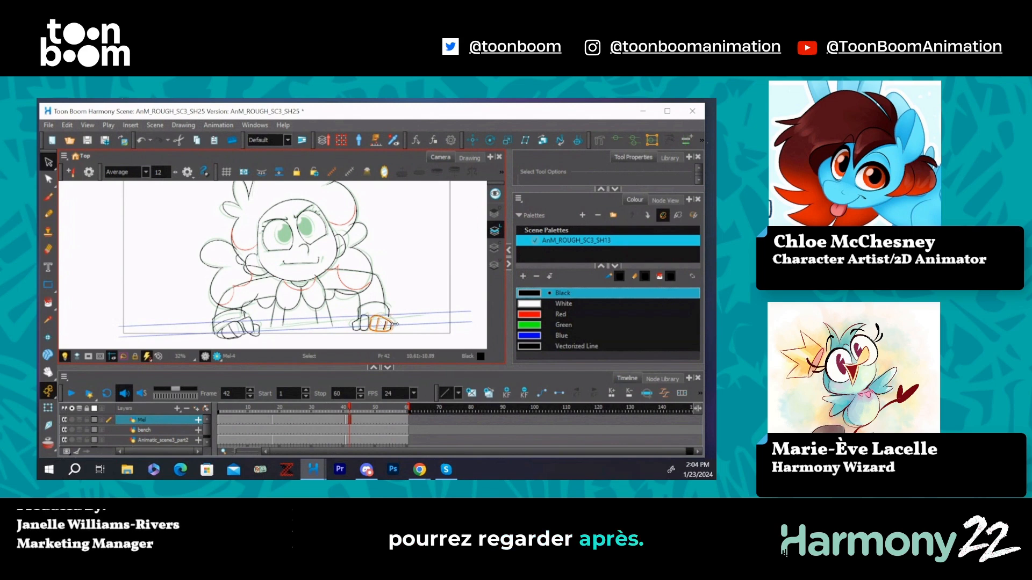
{"action": "left_click", "coordinate": [411, 285]}
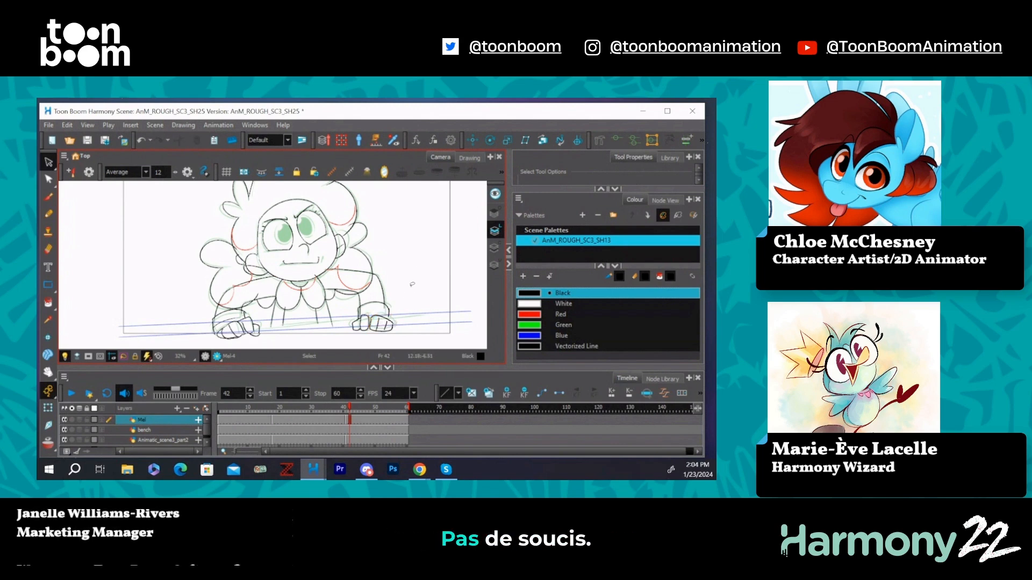
{"action": "left_click", "coordinate": [49, 198]}
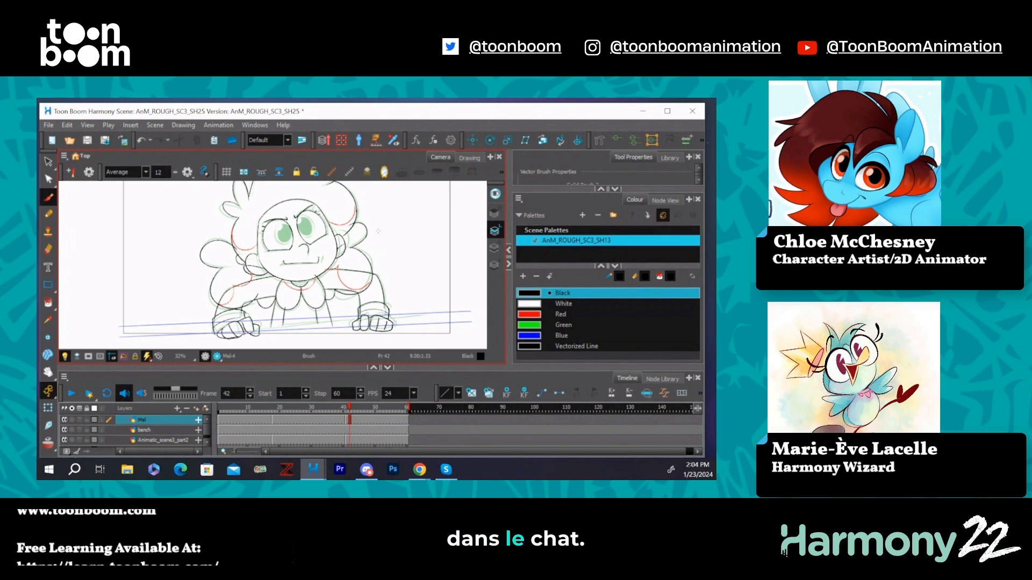
Step: Go to frame 41, sketch a small oval button below the collar and rework the collar with Red strokes
{"action": "mouse_move", "coordinate": [350, 417]}
{"action": "left_mouse_down"}
{"action": "mouse_move", "coordinate": [337, 417]}
{"action": "mouse_move", "coordinate": [347, 417]}
{"action": "left_mouse_up"}
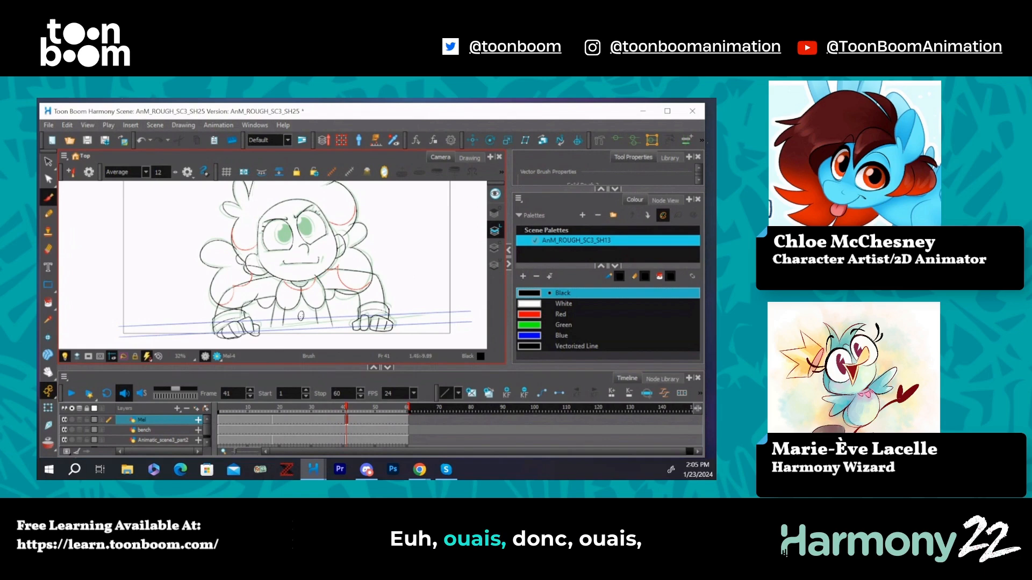
{"action": "left_click", "coordinate": [528, 315]}
{"action": "key", "text": "ctrl+z"}
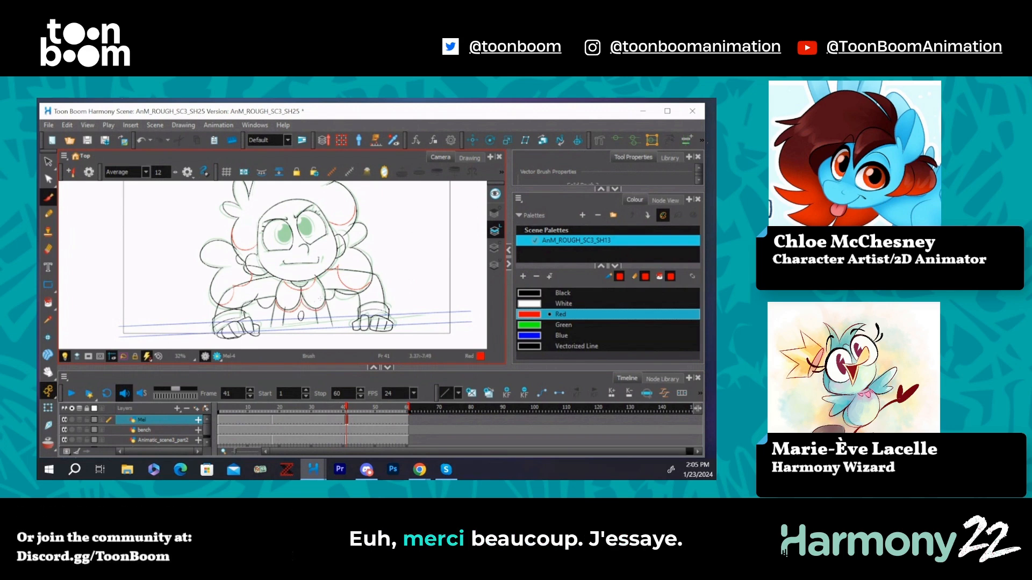
Step: Draw a small oval pupil in the character's left-side eye at frame 41 and fill it with Black
{"action": "left_click", "coordinate": [541, 294]}
{"action": "mouse_move", "coordinate": [345, 407]}
{"action": "left_mouse_down"}
{"action": "mouse_move", "coordinate": [248, 410]}
{"action": "mouse_move", "coordinate": [353, 412]}
{"action": "mouse_move", "coordinate": [340, 417]}
{"action": "left_mouse_up"}
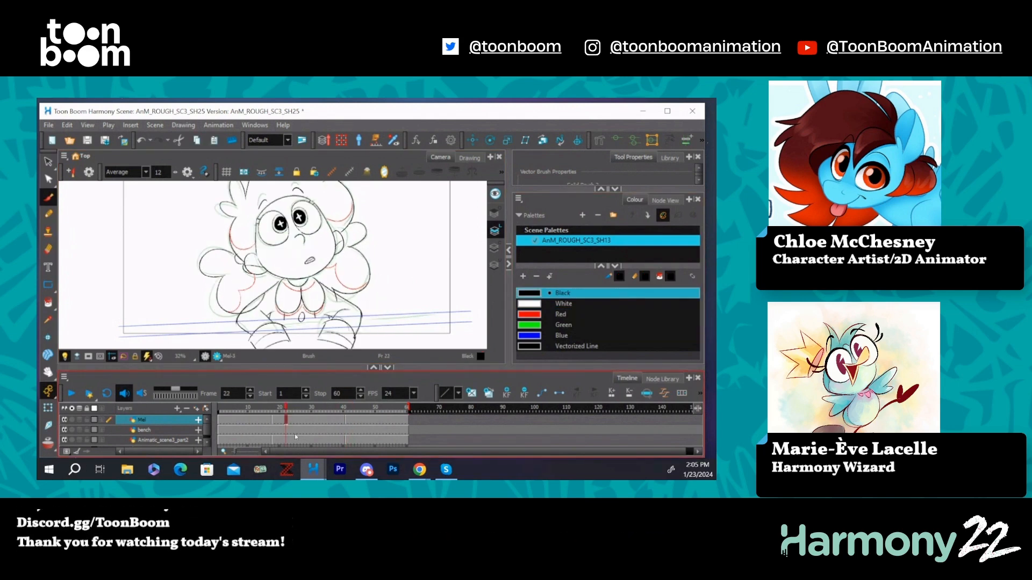
{"action": "left_click_drag", "start_coordinate": [279, 437], "coordinate": [346, 430]}
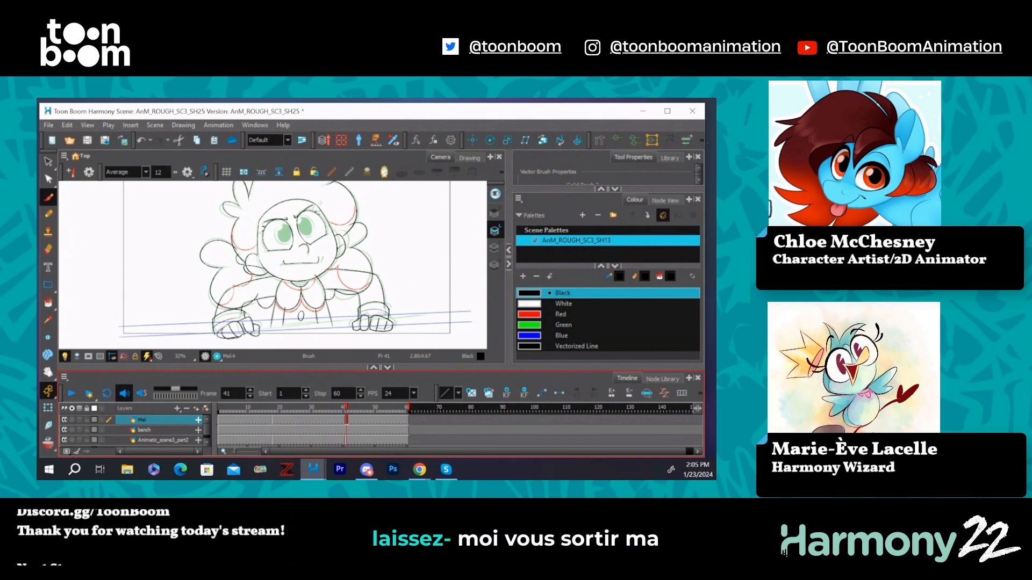
{"action": "scroll", "coordinate": [320, 203], "scroll_direction": "up", "scroll_amount": 3}
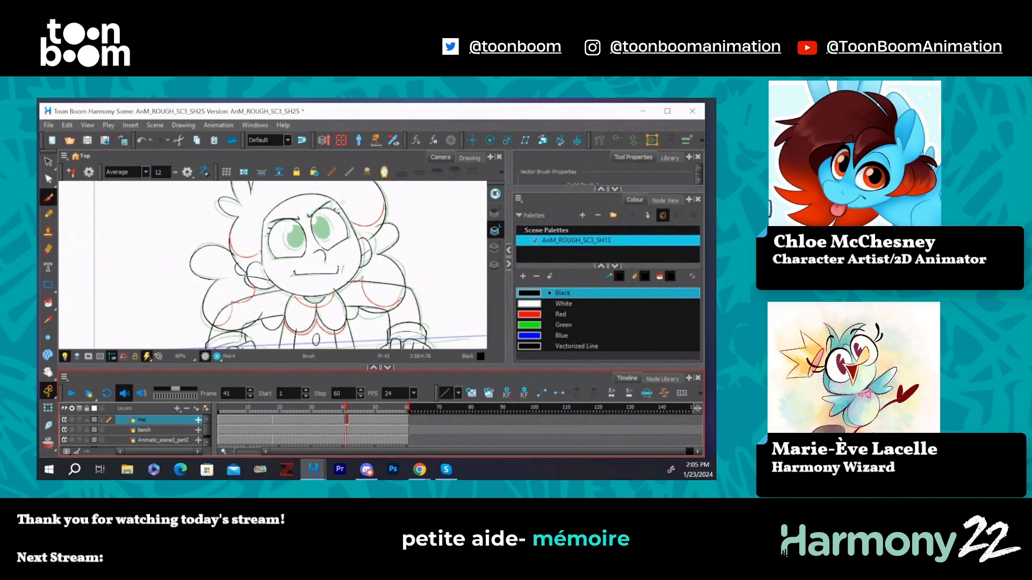
{"action": "scroll", "coordinate": [343, 203], "scroll_direction": "up", "scroll_amount": 1}
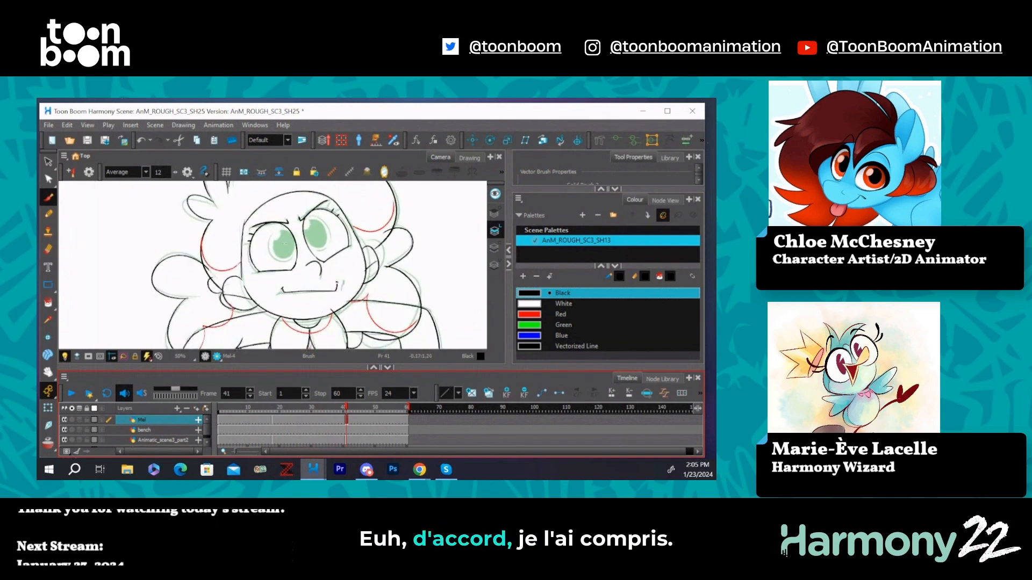
{"action": "left_click_drag", "start_coordinate": [284, 241], "coordinate": [287, 251]}
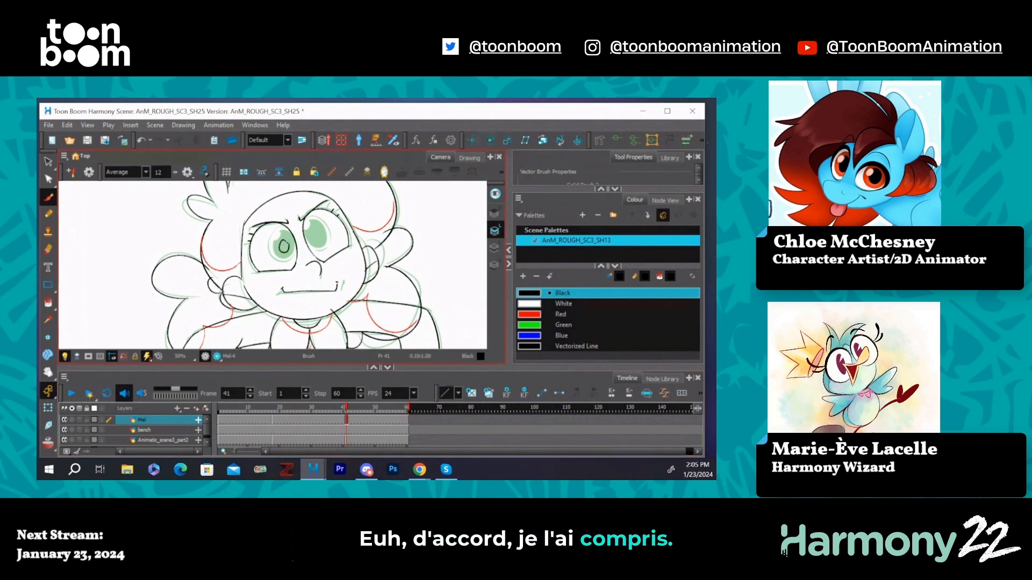
{"action": "left_click", "coordinate": [48, 303]}
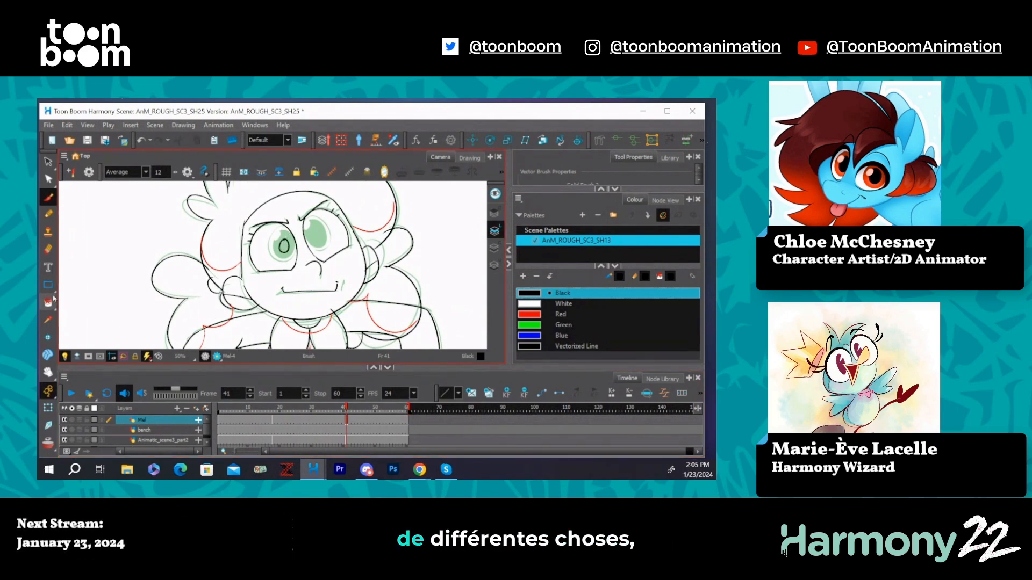
{"action": "left_click", "coordinate": [284, 246]}
Step: Nudge the filled pupil slightly to the right within the iris and add a small White highlight to it
{"action": "left_click", "coordinate": [48, 162]}
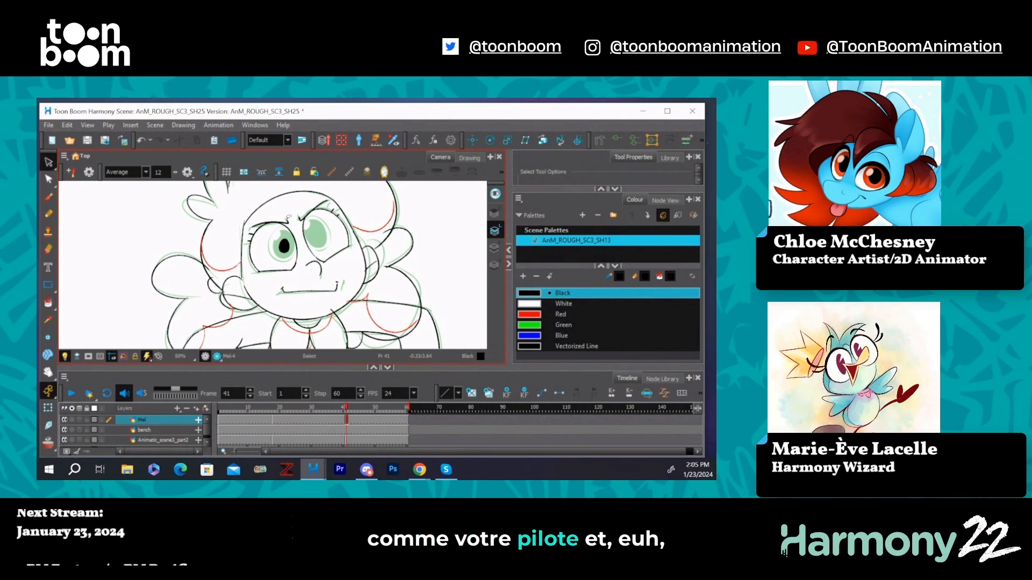
{"action": "left_click", "coordinate": [284, 246]}
{"action": "left_click_drag", "start_coordinate": [287, 248], "coordinate": [287, 246]}
{"action": "left_click", "coordinate": [317, 207]}
{"action": "key", "text": "alt+b"}
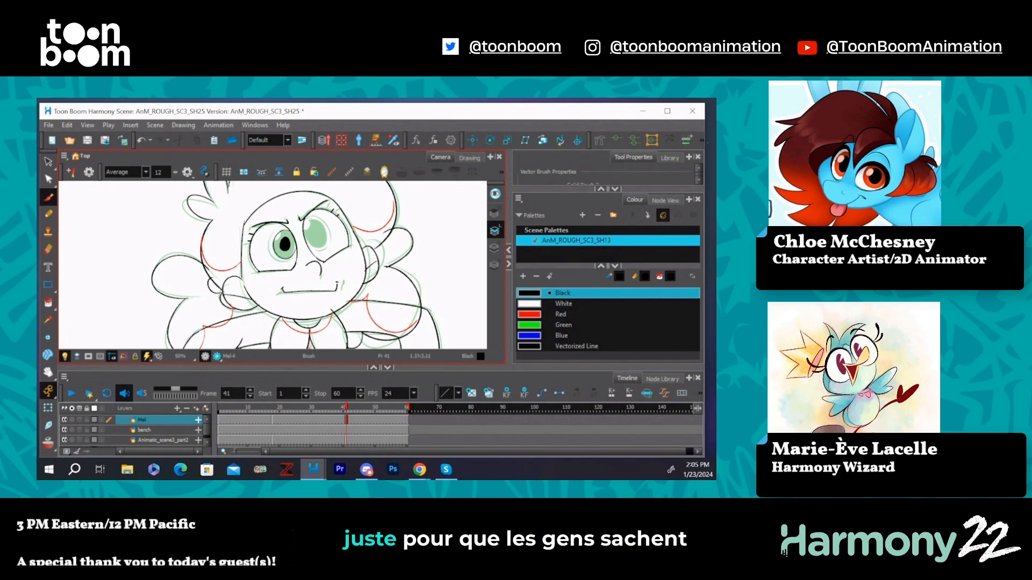
{"action": "left_click", "coordinate": [537, 304]}
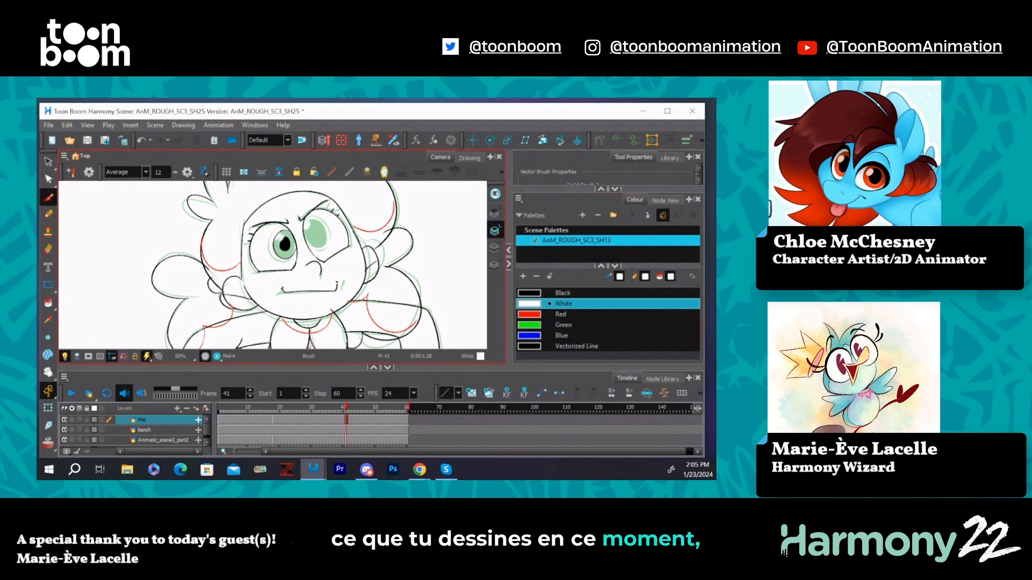
Step: Draw a small oval pupil in the character's right-side eye at frame 41 and fill it with Black
{"action": "left_click", "coordinate": [537, 293]}
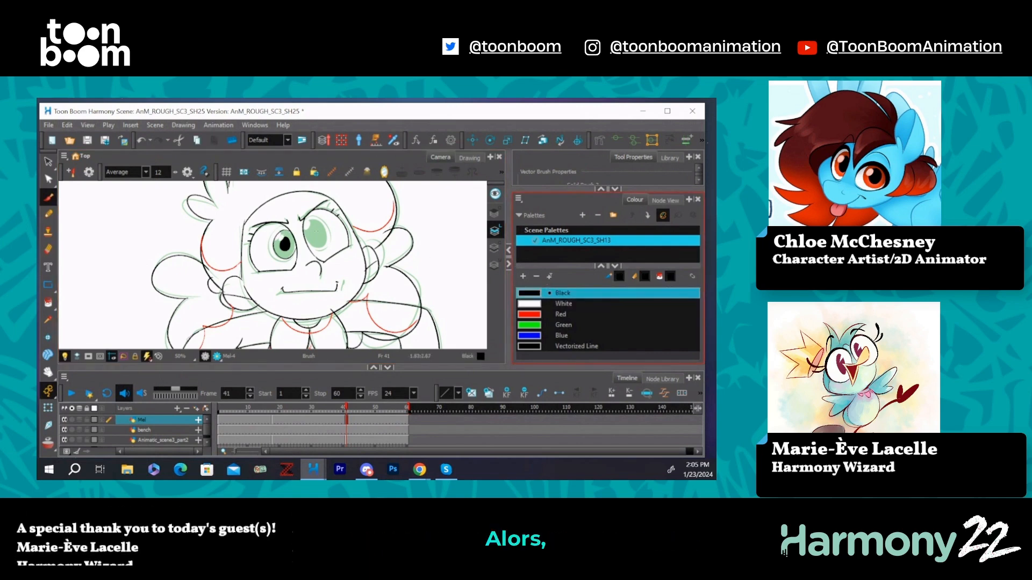
{"action": "mouse_move", "coordinate": [313, 232]}
{"action": "left_mouse_down"}
{"action": "mouse_move", "coordinate": [320, 242]}
{"action": "mouse_move", "coordinate": [316, 232]}
{"action": "left_mouse_up"}
{"action": "left_click", "coordinate": [49, 250]}
{"action": "left_click", "coordinate": [49, 303]}
{"action": "key", "text": "alt+s"}
{"action": "left_click", "coordinate": [316, 236]}
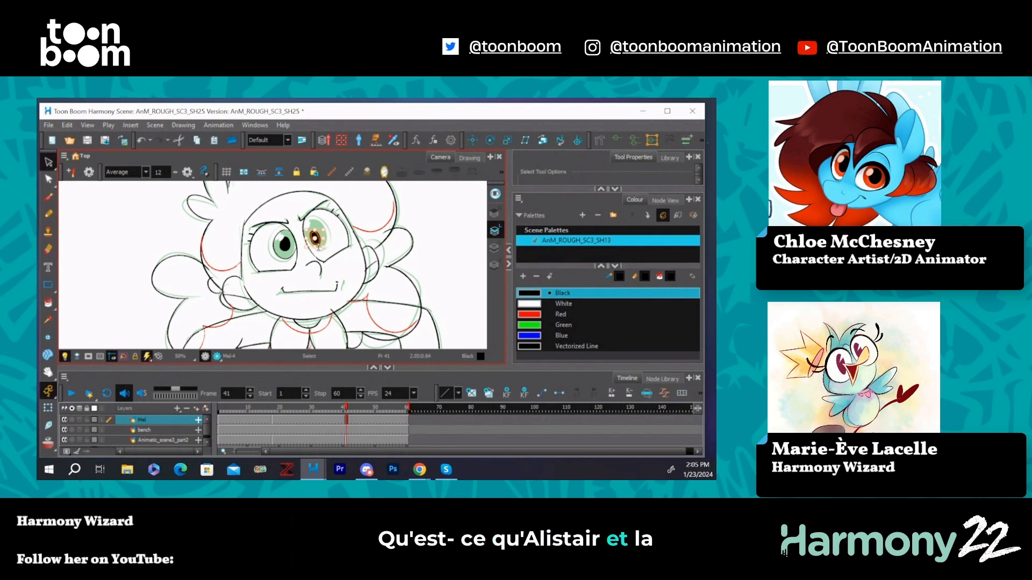
{"action": "left_click", "coordinate": [340, 225]}
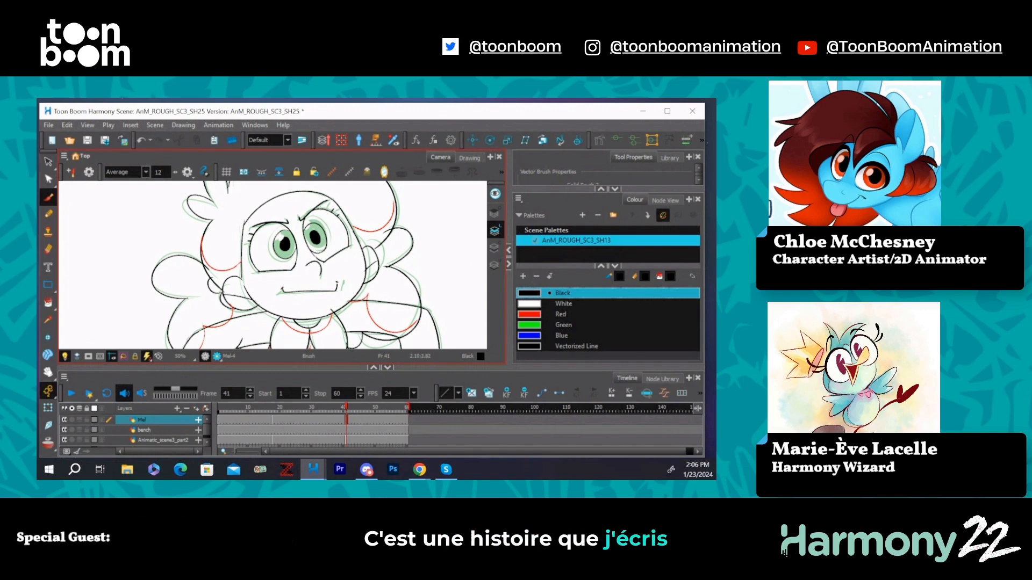
Step: Nudge the iris outline of the right-side eye slightly and set the brush colour to White
{"action": "left_click", "coordinate": [49, 163]}
{"action": "left_click", "coordinate": [329, 243]}
{"action": "left_click_drag", "start_coordinate": [319, 257], "coordinate": [320, 256]}
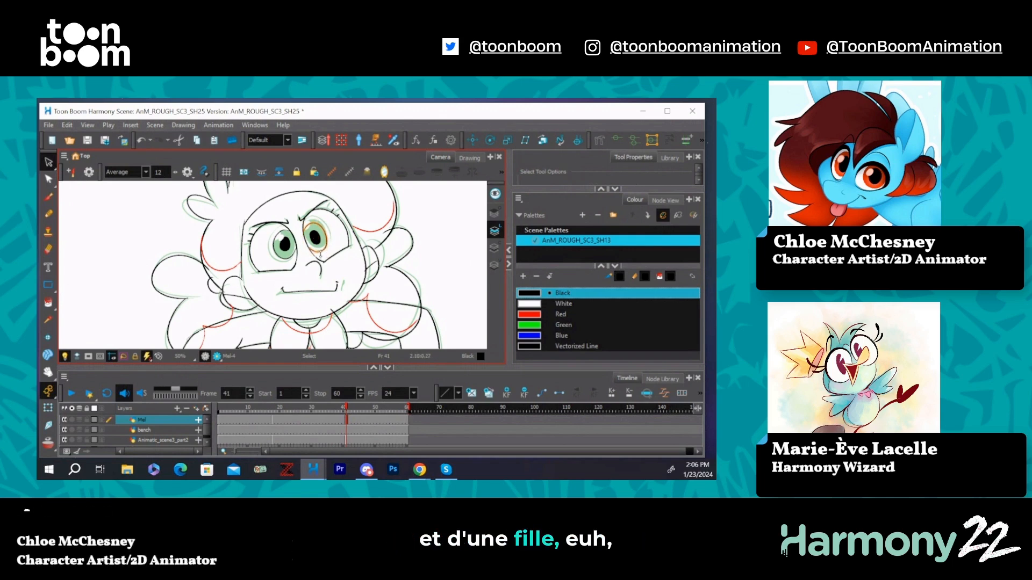
{"action": "left_click", "coordinate": [343, 234]}
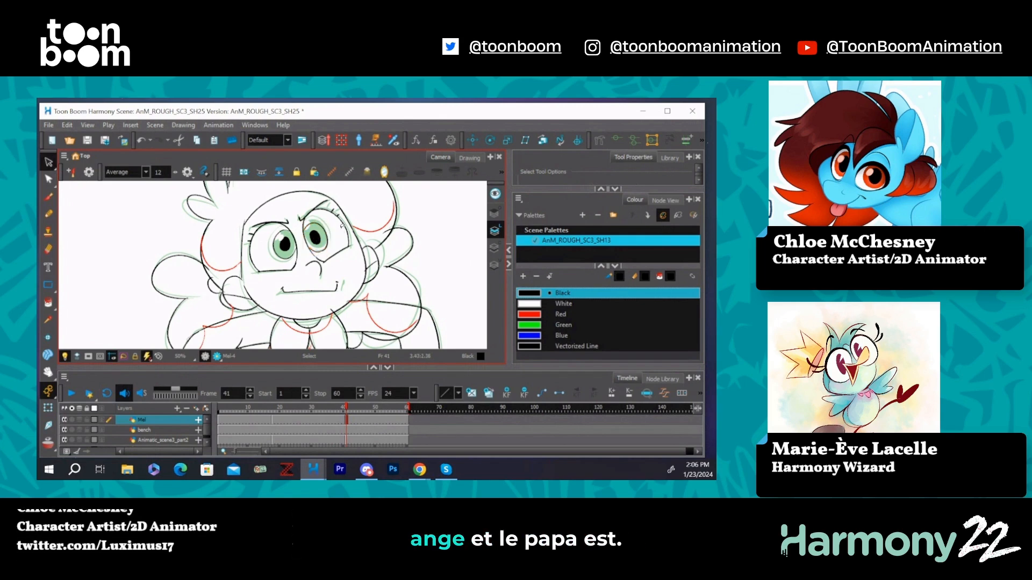
{"action": "left_click", "coordinate": [564, 304]}
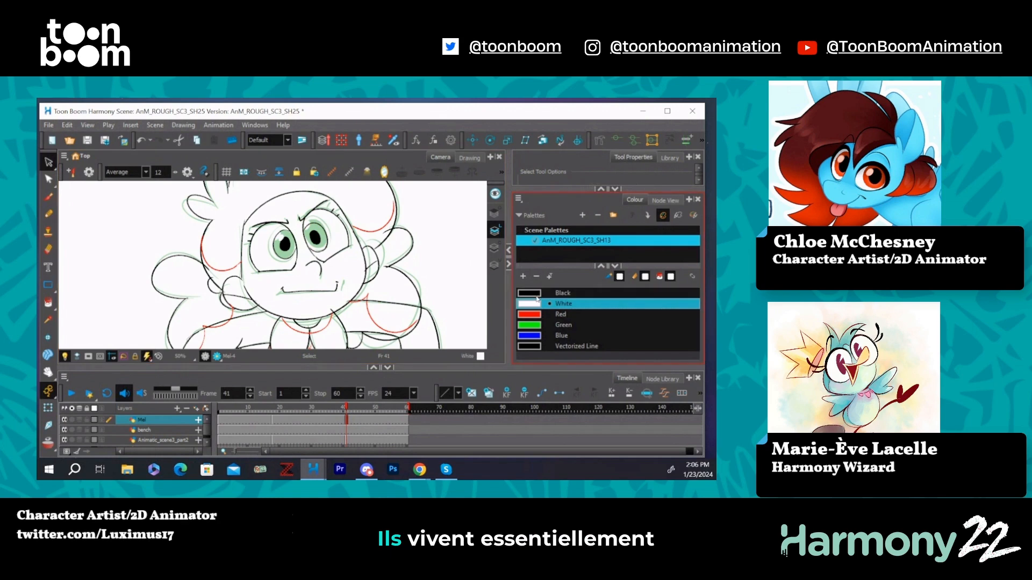
{"action": "left_click", "coordinate": [52, 198]}
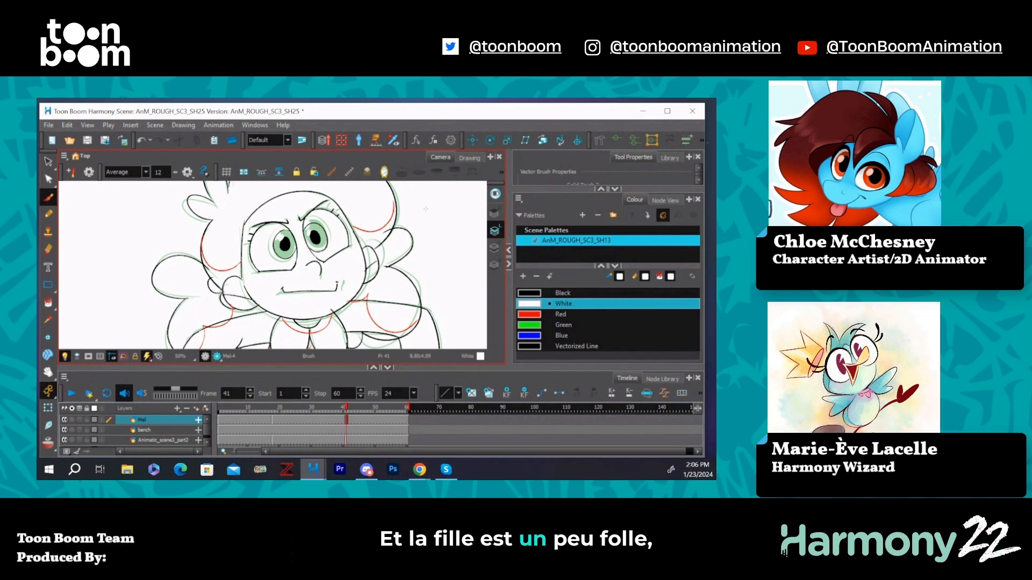
Step: Compare the wide-eyed seated pose at frame 16 with the angry leaning pose at frames 42 and 43
{"action": "scroll", "coordinate": [426, 208], "scroll_direction": "down", "scroll_amount": 3}
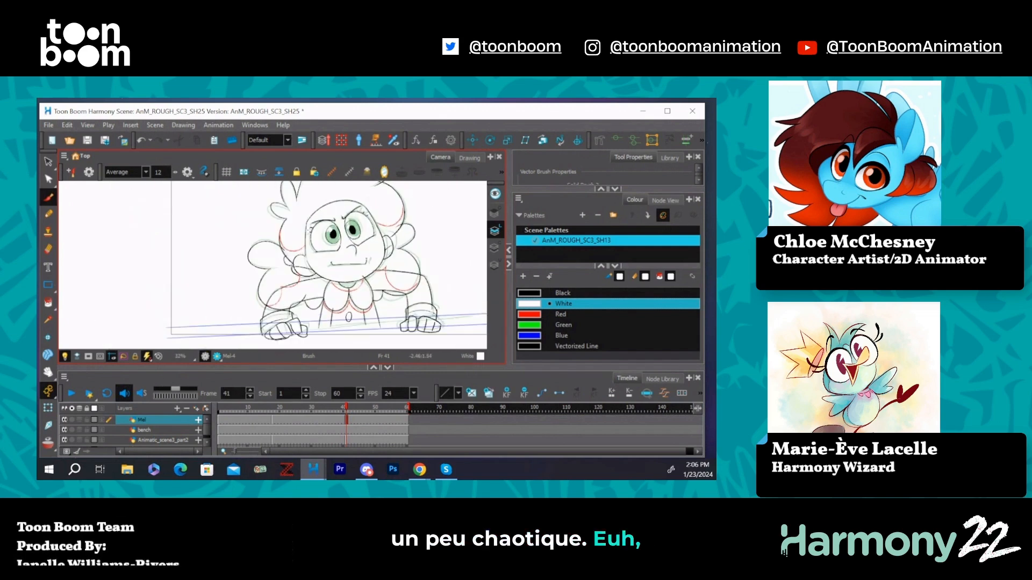
{"action": "left_click", "coordinate": [48, 372]}
{"action": "left_click_drag", "start_coordinate": [357, 196], "coordinate": [291, 210]}
{"action": "key", "text": "alt+s"}
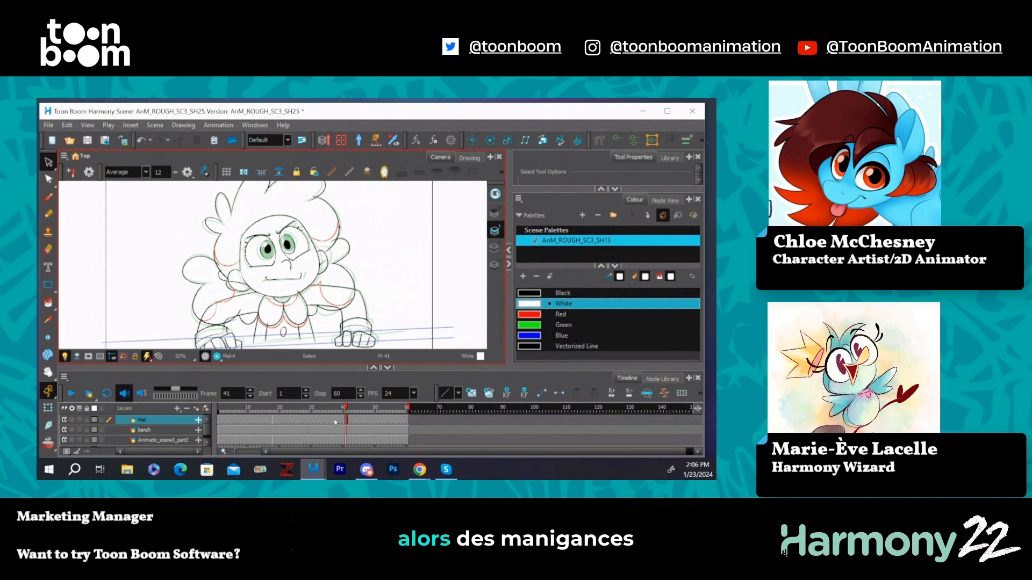
{"action": "left_click", "coordinate": [267, 421]}
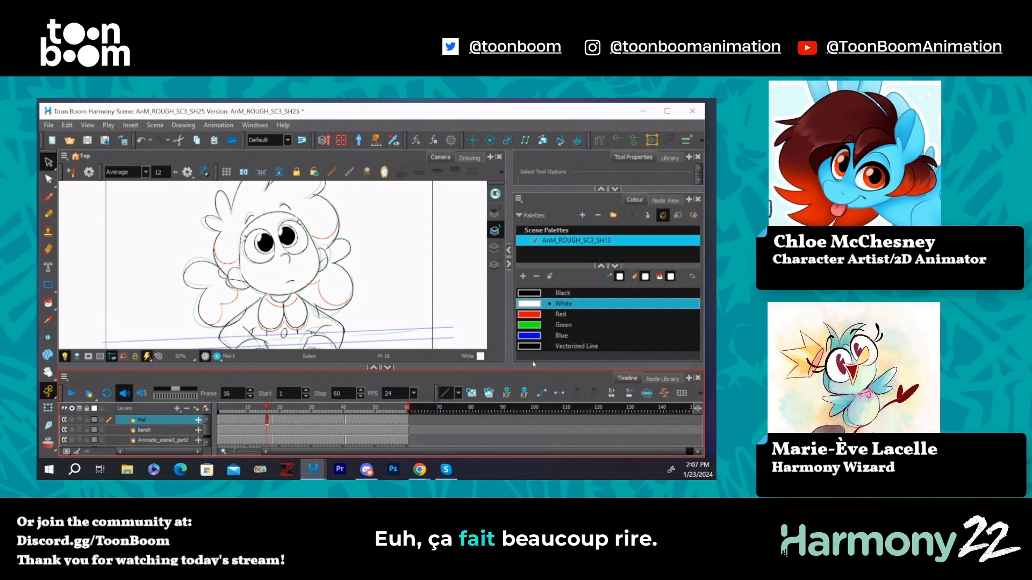
{"action": "scroll", "coordinate": [366, 263], "scroll_direction": "down", "scroll_amount": 3}
{"action": "scroll", "coordinate": [415, 209], "scroll_direction": "up", "scroll_amount": 1}
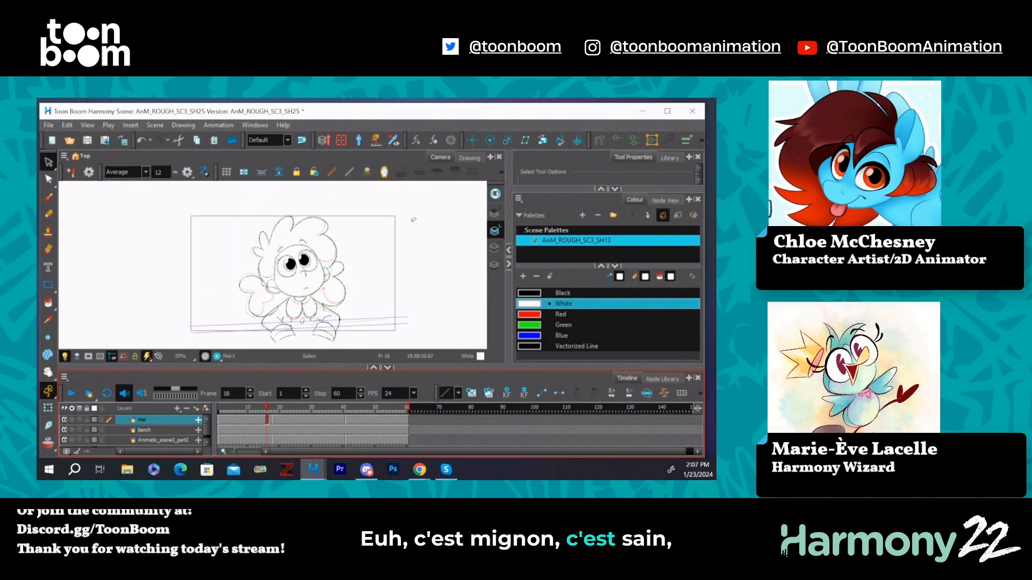
{"action": "left_click", "coordinate": [351, 410]}
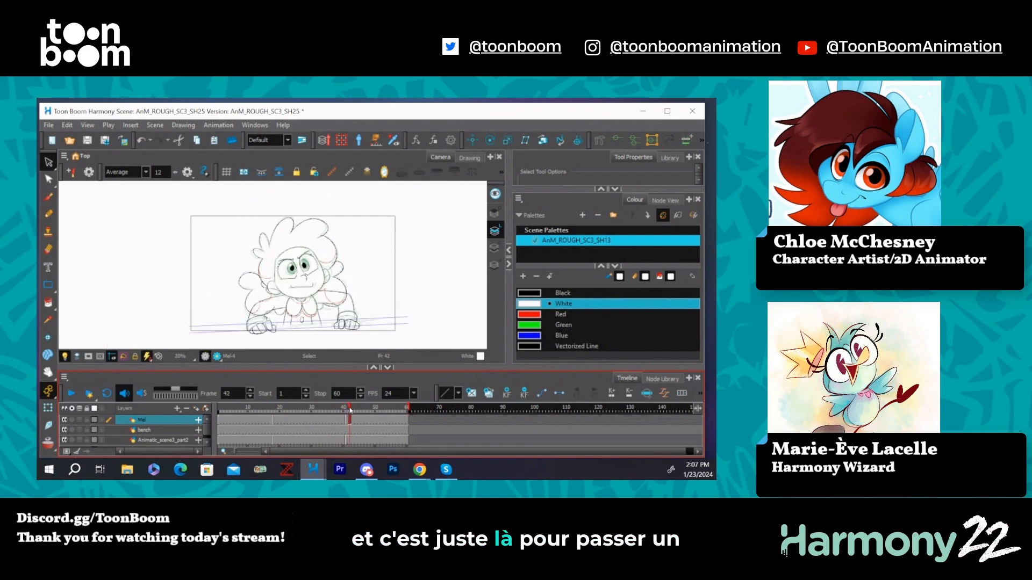
{"action": "left_click", "coordinate": [353, 410]}
{"action": "left_click", "coordinate": [48, 372]}
{"action": "mouse_move", "coordinate": [361, 256]}
{"action": "left_mouse_down"}
{"action": "mouse_move", "coordinate": [346, 242]}
{"action": "mouse_move", "coordinate": [325, 246]}
{"action": "left_mouse_up"}
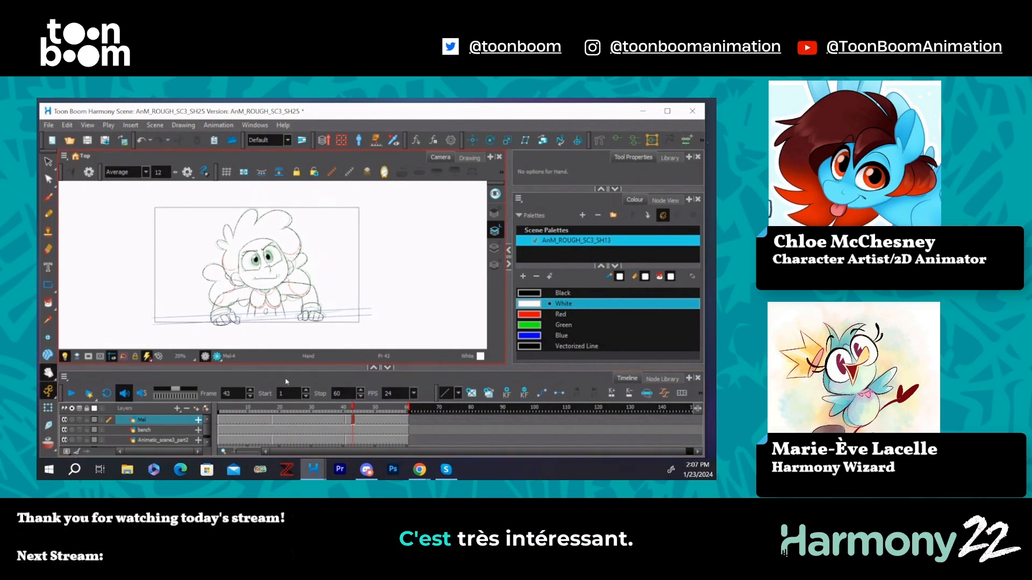
{"action": "left_click", "coordinate": [271, 419]}
{"action": "left_click", "coordinate": [273, 411]}
{"action": "left_click_drag", "start_coordinate": [303, 418], "coordinate": [349, 419]}
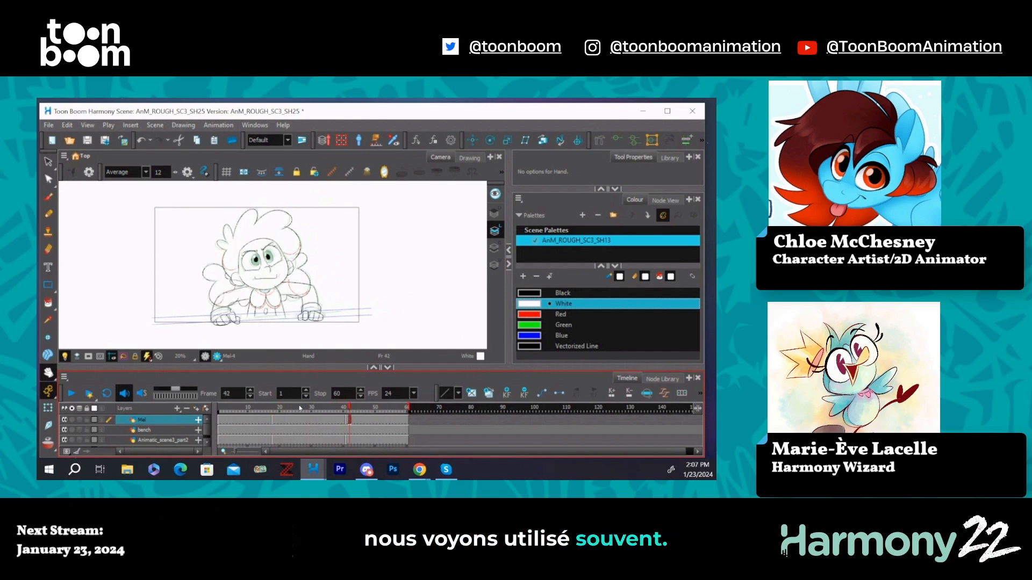
{"action": "left_click", "coordinate": [267, 411]}
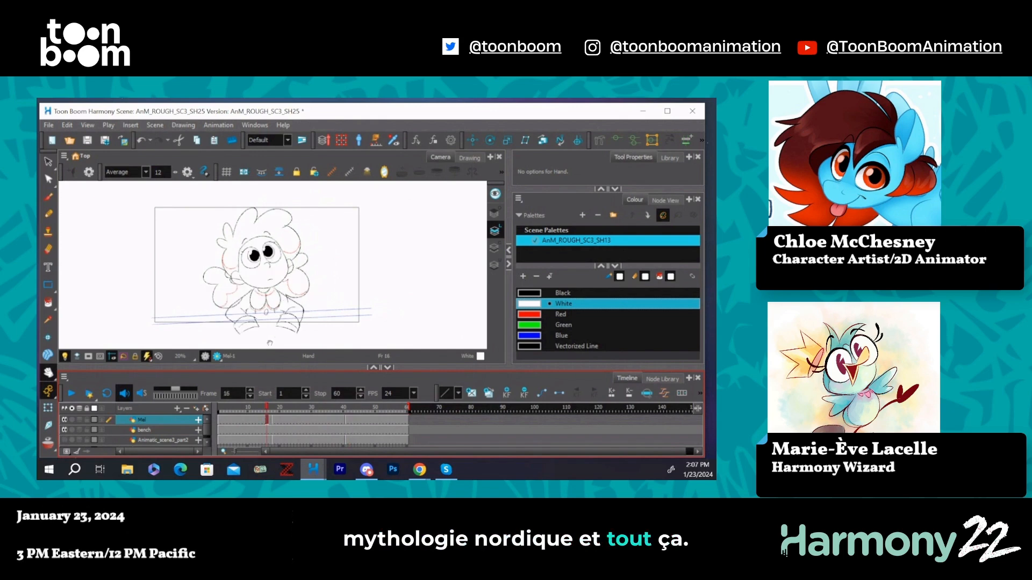
{"action": "scroll", "coordinate": [243, 302], "scroll_direction": "up", "scroll_amount": 1}
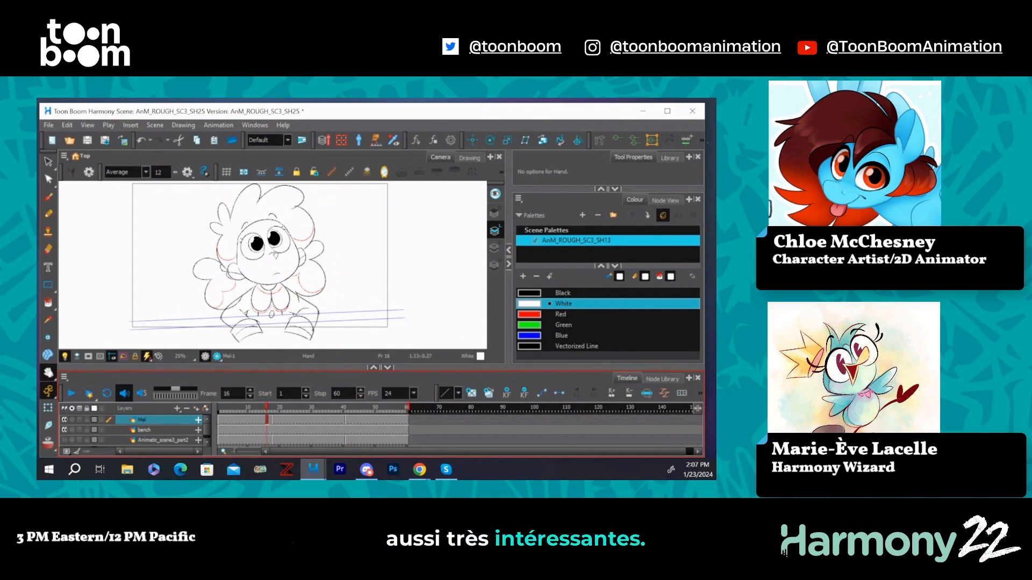
{"action": "left_click_drag", "start_coordinate": [324, 253], "coordinate": [326, 258]}
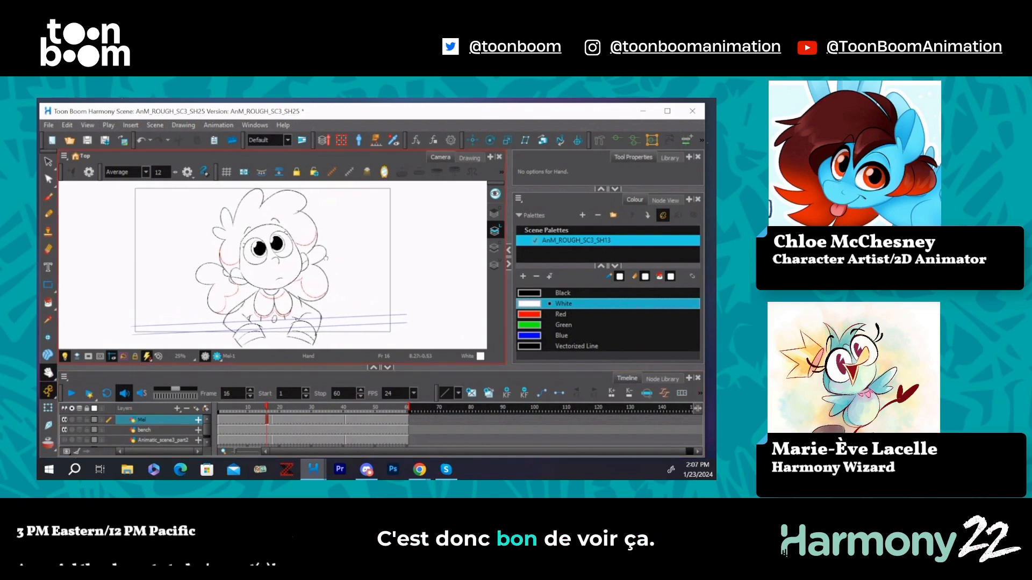
Step: Scrub the timeline from frame 14 to frame 43 and recheck the seated pose at frames 17 and 12
{"action": "left_click", "coordinate": [261, 421]}
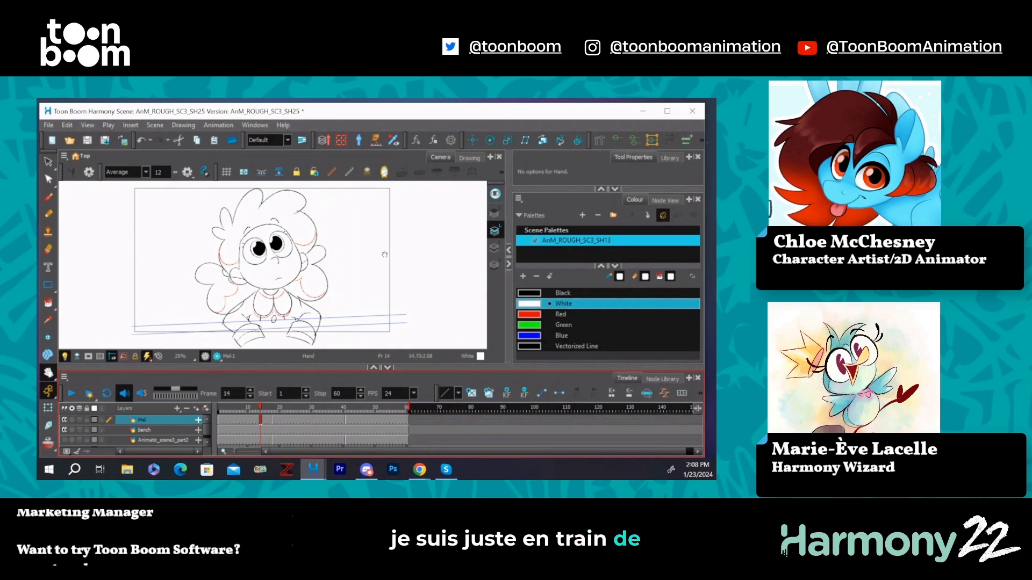
{"action": "left_click", "coordinate": [287, 409]}
{"action": "left_click_drag", "start_coordinate": [287, 411], "coordinate": [354, 410]}
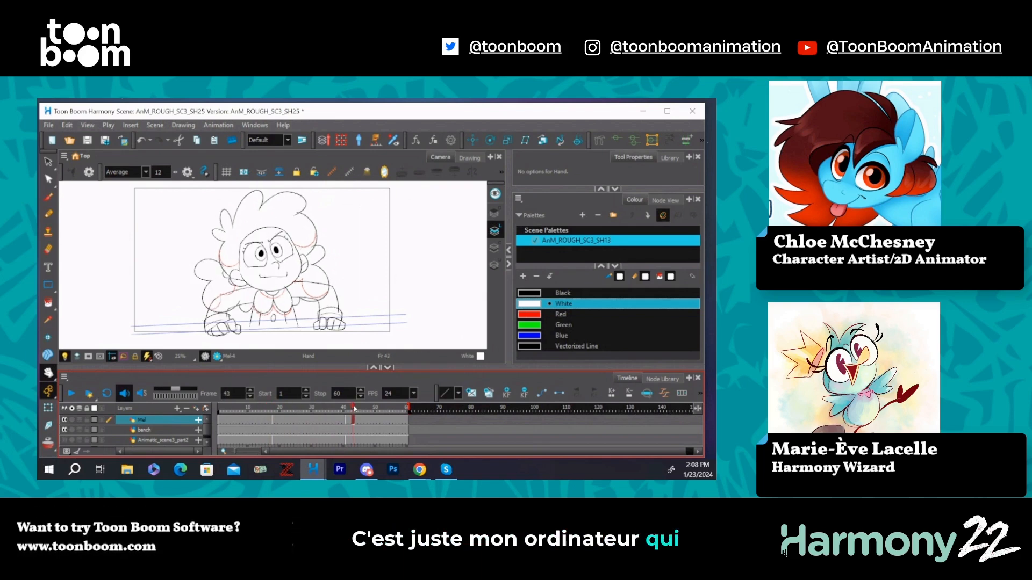
{"action": "left_click", "coordinate": [270, 420]}
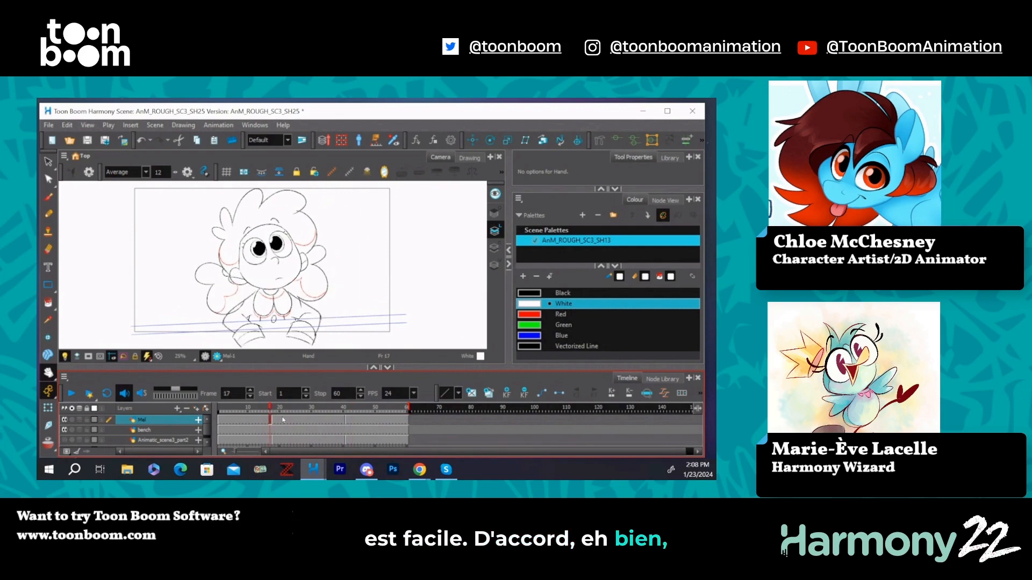
{"action": "left_click", "coordinate": [254, 420]}
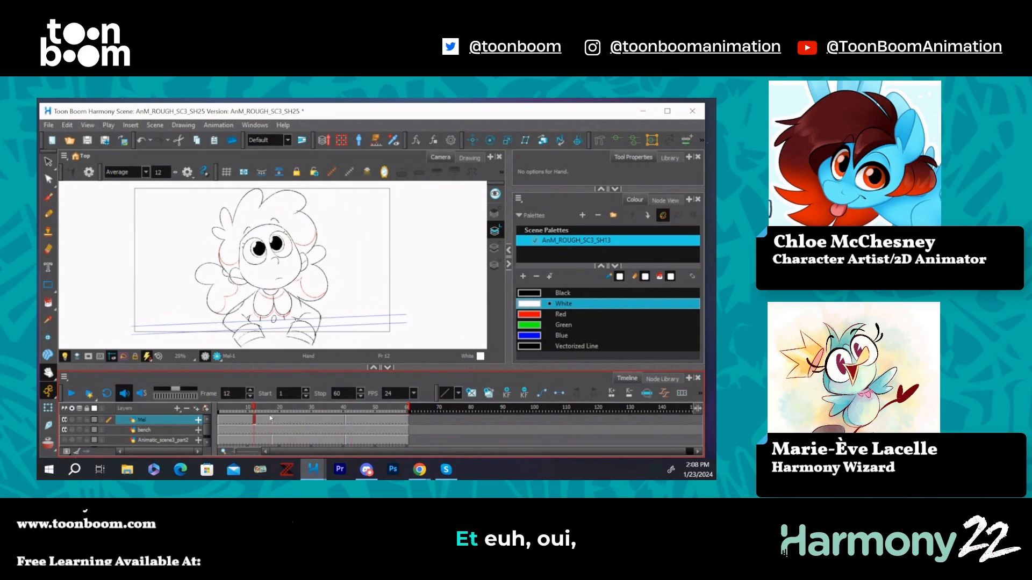
Step: Copy the complete character drawing from frame 13 into a separate drawing at frame 16 and go to frame 15
{"action": "left_click", "coordinate": [266, 419]}
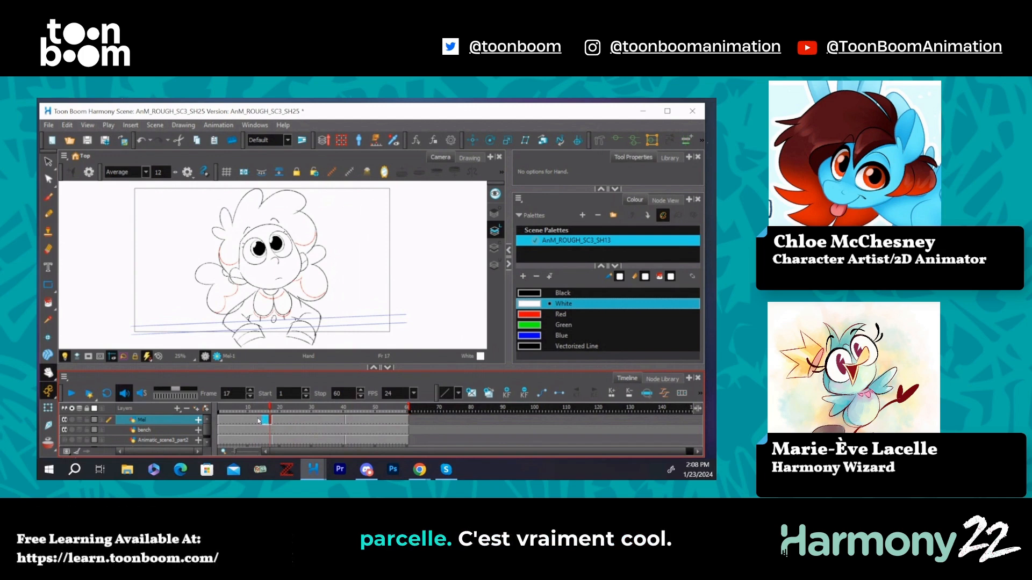
{"action": "key", "text": "comma"}
{"action": "key", "text": "comma"}
{"action": "key", "text": "comma"}
{"action": "key", "text": "comma"}
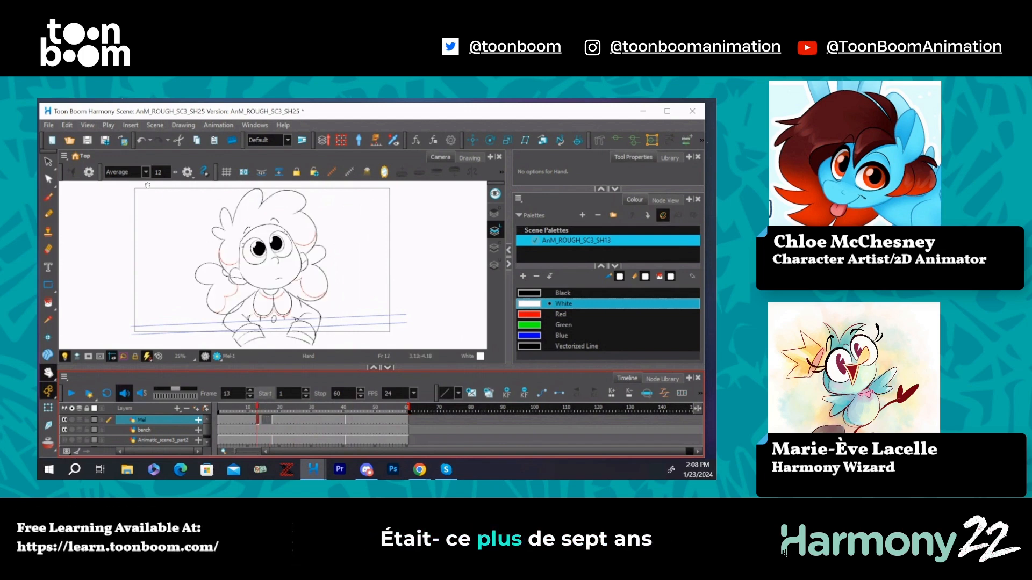
{"action": "key", "text": "alt+s"}
{"action": "key", "text": "ctrl+a"}
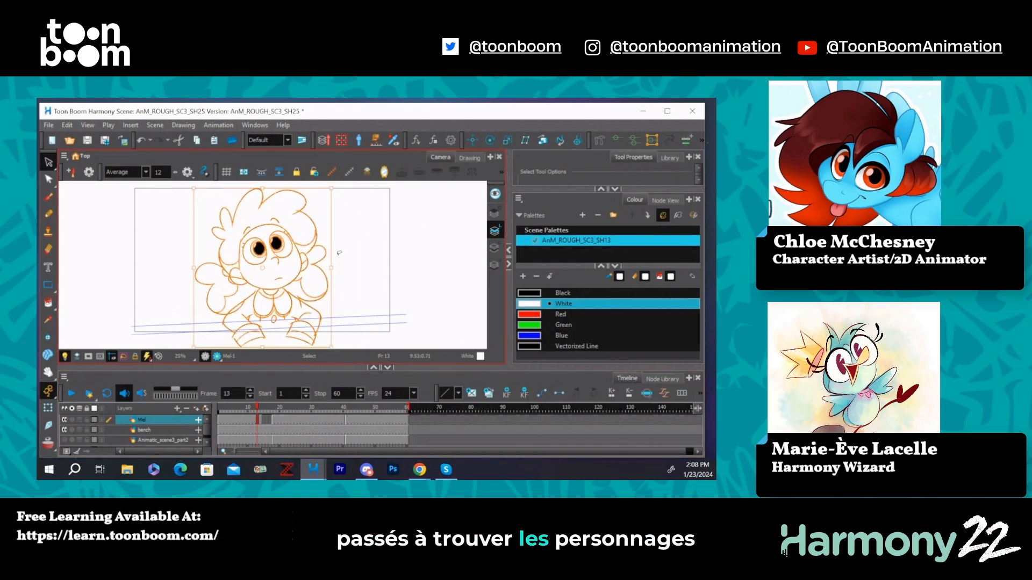
{"action": "left_click", "coordinate": [266, 423]}
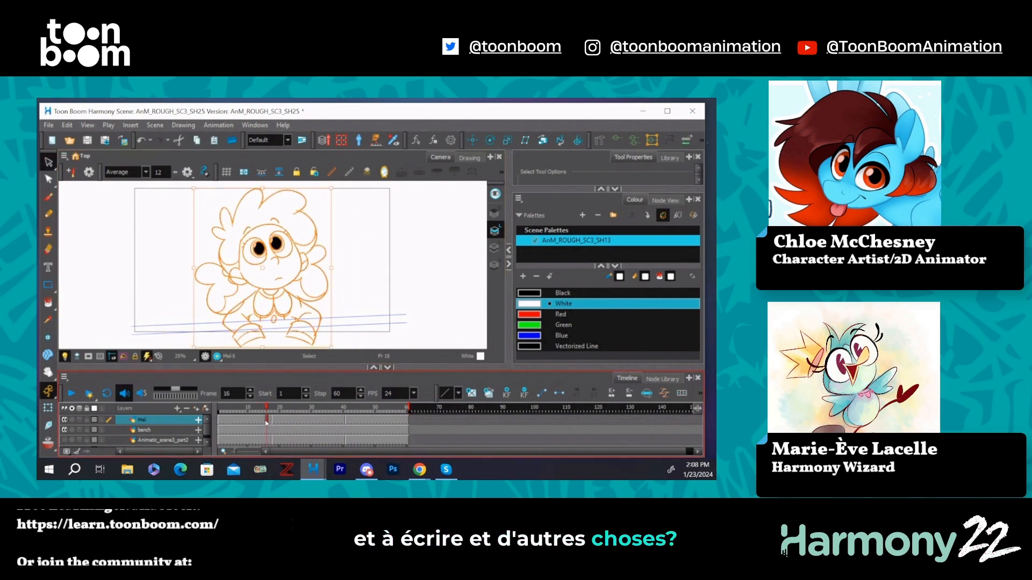
{"action": "key", "text": "comma"}
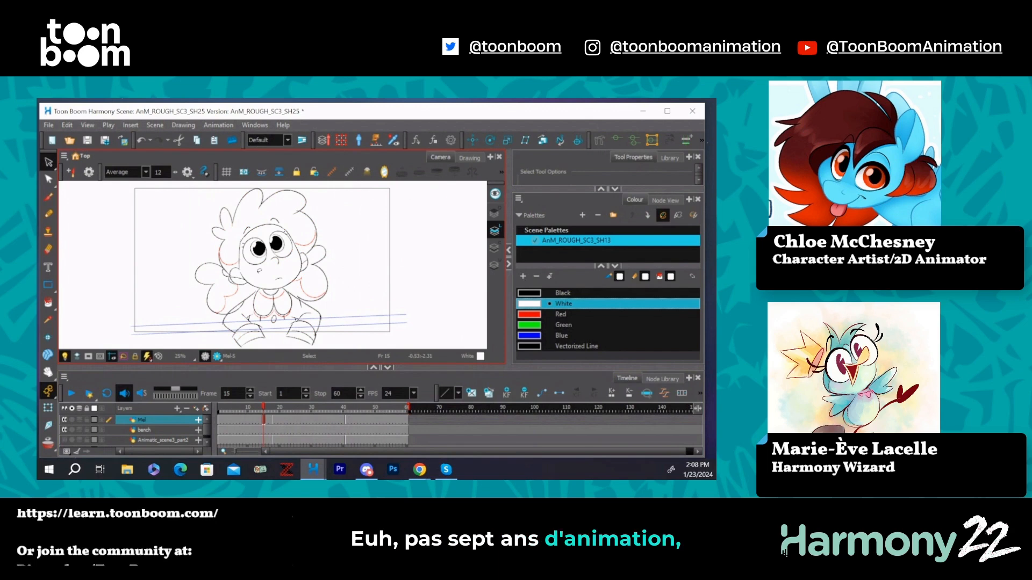
Step: Delete both filled pupils and the left-side eye's outline from the character drawing at frame 15
{"action": "scroll", "coordinate": [215, 279], "scroll_direction": "up", "scroll_amount": 1}
{"action": "scroll", "coordinate": [215, 279], "scroll_direction": "down", "scroll_amount": 1}
{"action": "scroll", "coordinate": [242, 221], "scroll_direction": "up", "scroll_amount": 1}
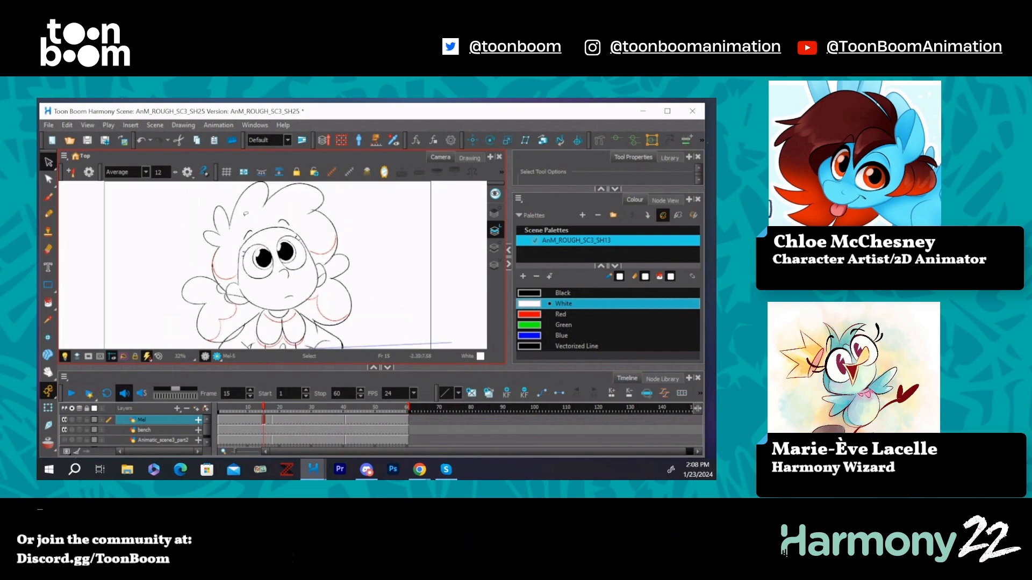
{"action": "scroll", "coordinate": [252, 247], "scroll_direction": "up", "scroll_amount": 1}
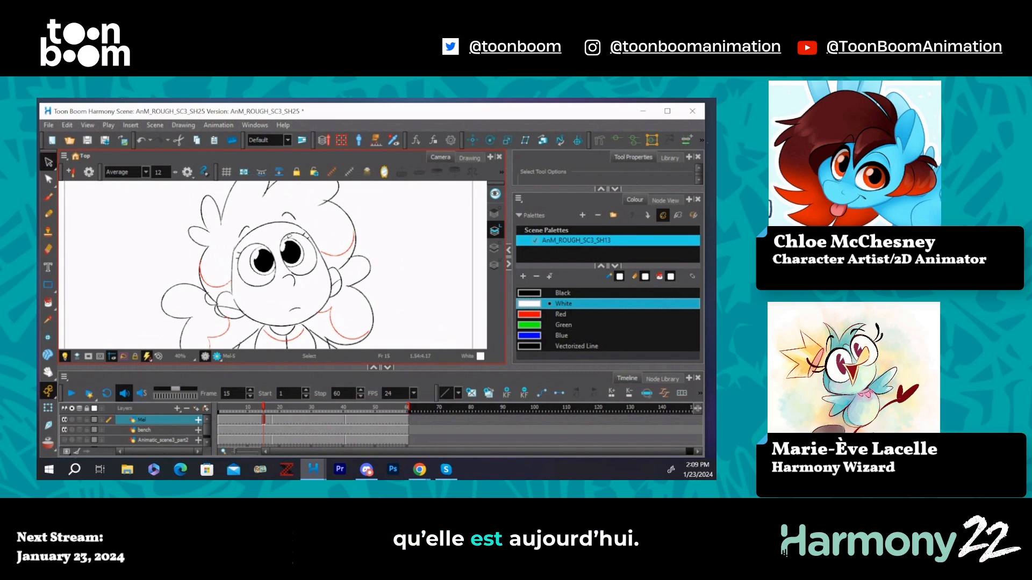
{"action": "scroll", "coordinate": [290, 237], "scroll_direction": "down", "scroll_amount": 2}
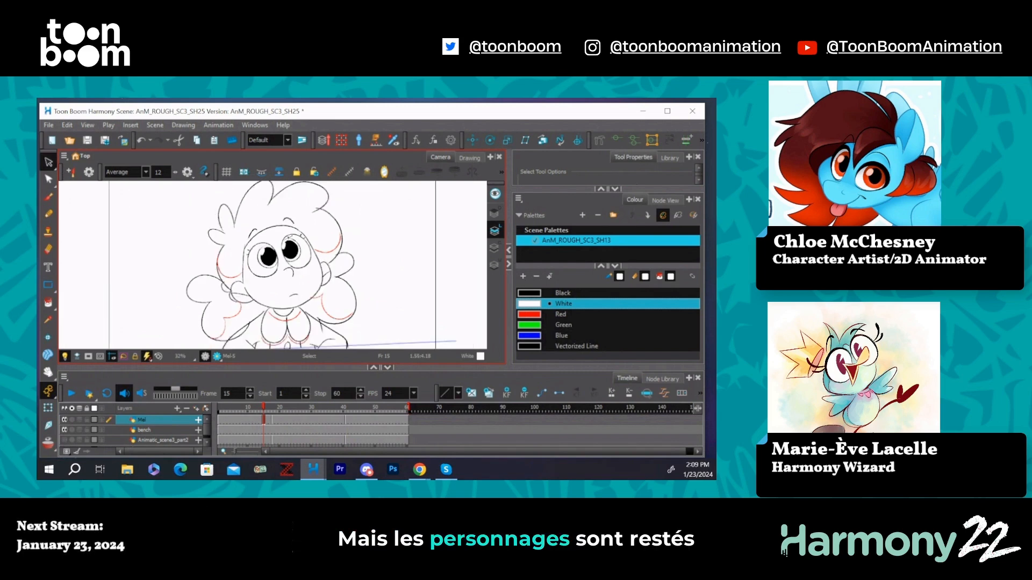
{"action": "scroll", "coordinate": [289, 236], "scroll_direction": "up", "scroll_amount": 2}
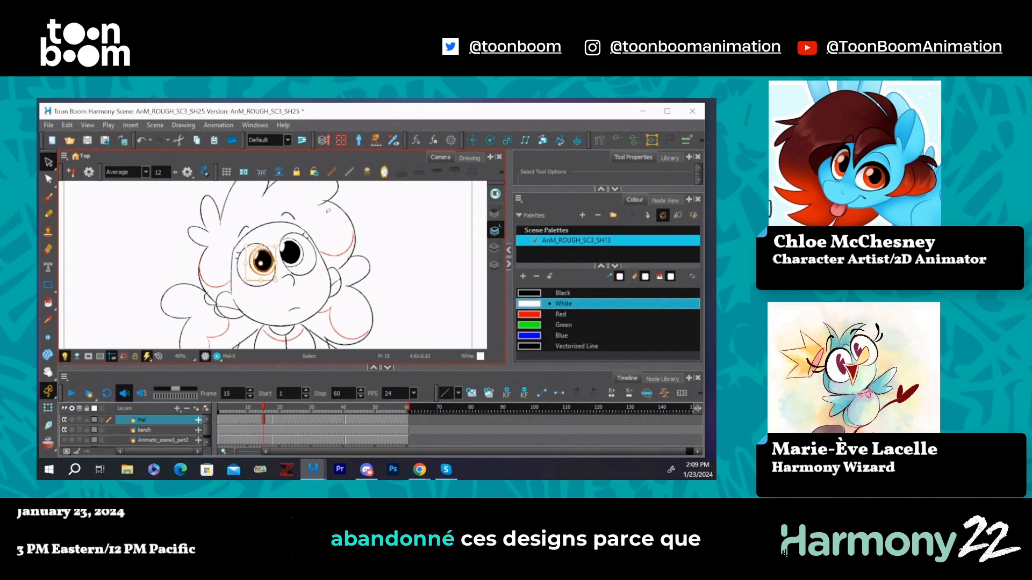
{"action": "left_click", "coordinate": [263, 260]}
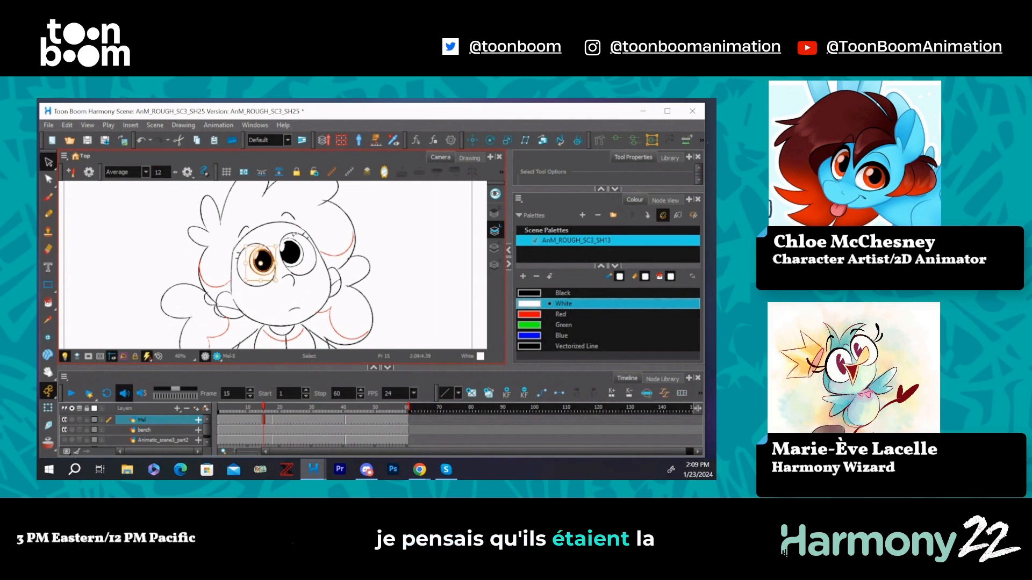
{"action": "key", "text": "Delete"}
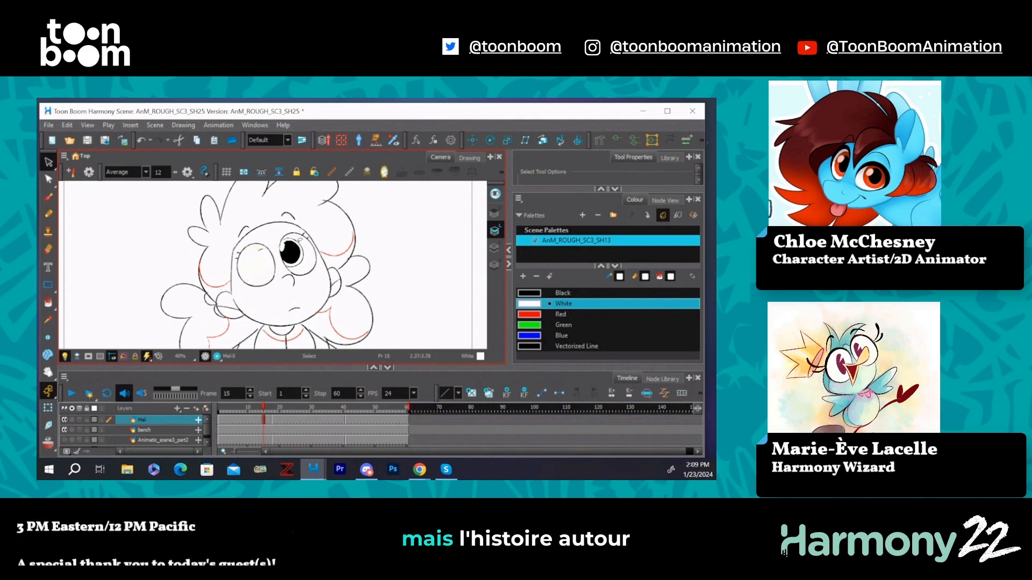
{"action": "key", "text": "Delete"}
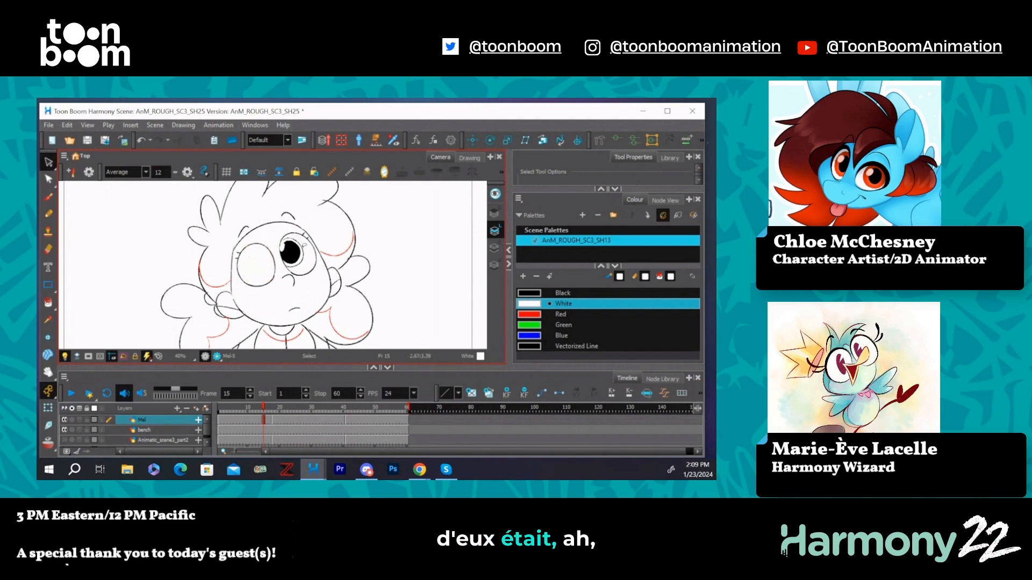
{"action": "left_click", "coordinate": [295, 249]}
{"action": "key", "text": "Delete"}
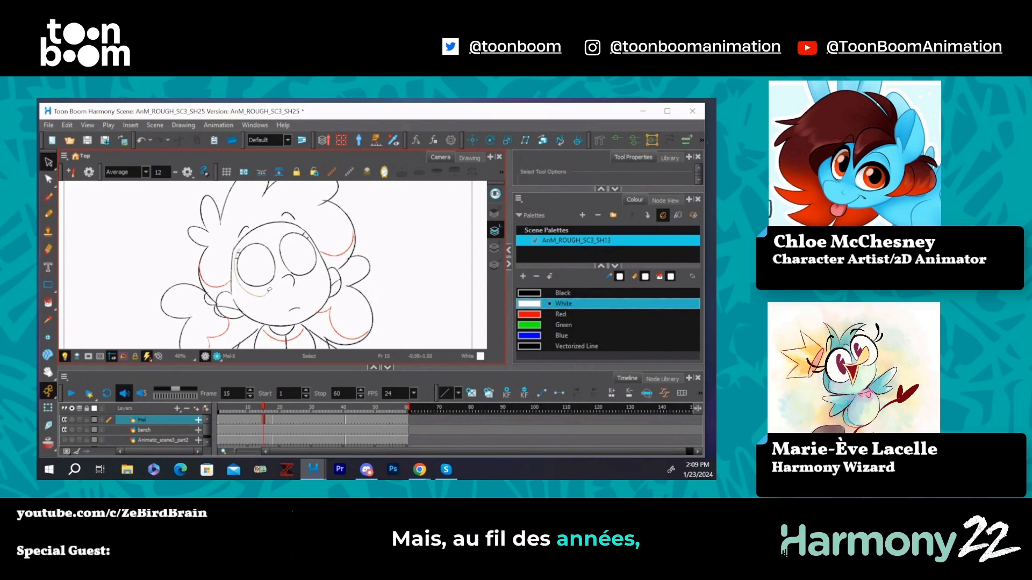
{"action": "left_click", "coordinate": [268, 289]}
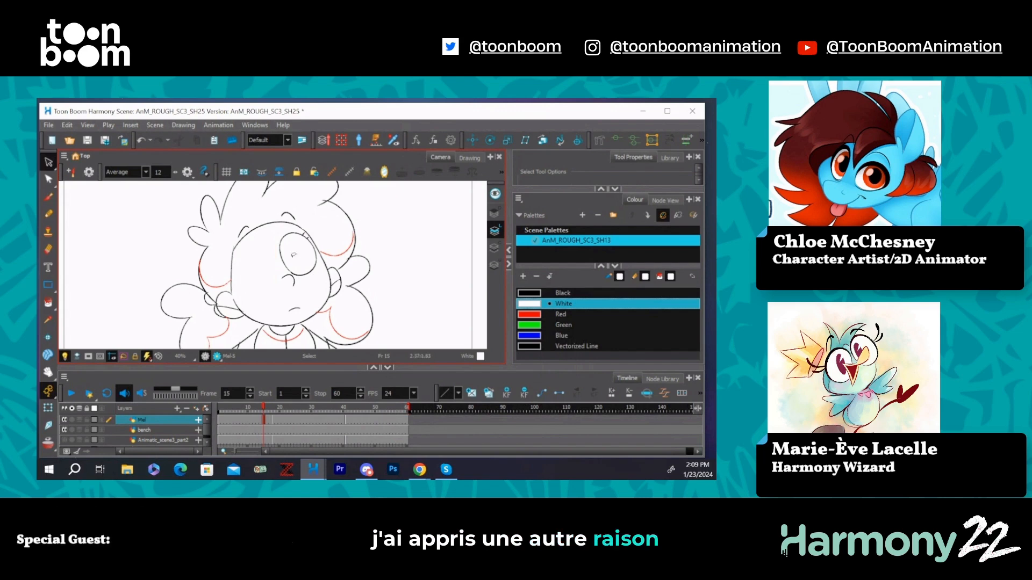
Step: Delete the remaining eye outline from the character drawing at frame 15 and turn on the onion skin
{"action": "left_click_drag", "start_coordinate": [280, 261], "coordinate": [303, 276]}
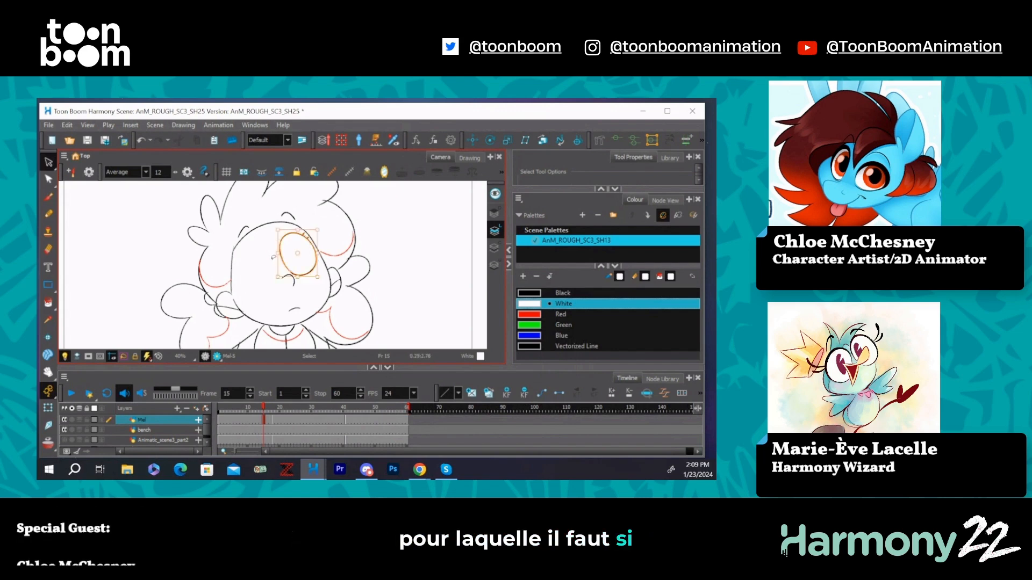
{"action": "key", "text": "Delete"}
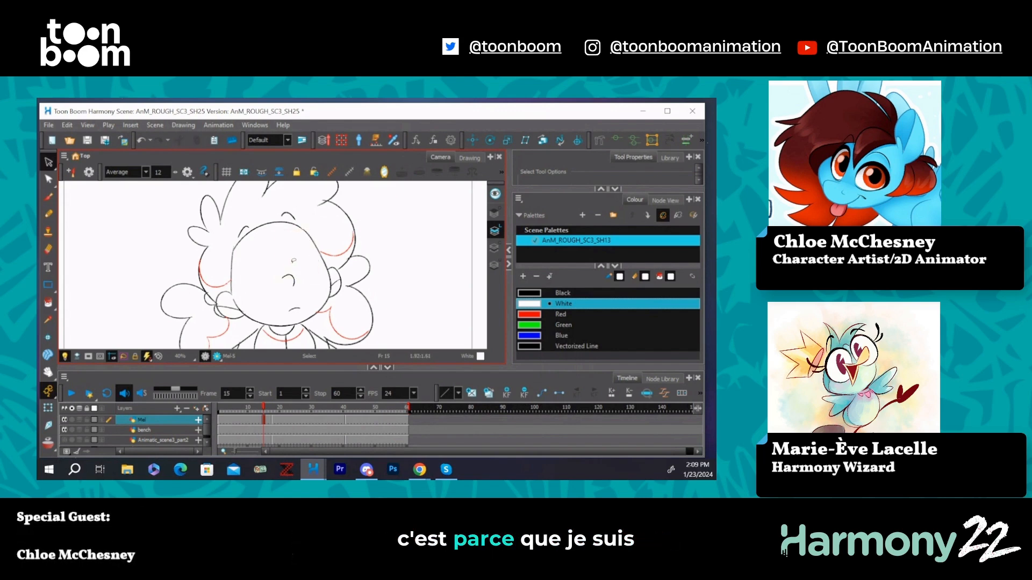
{"action": "left_click", "coordinate": [50, 199]}
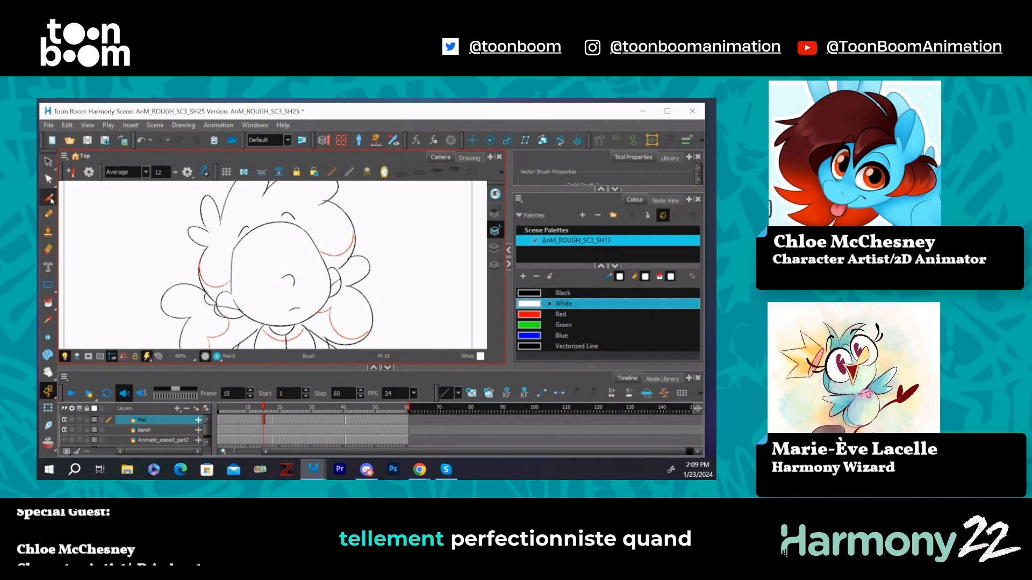
{"action": "left_click", "coordinate": [79, 420]}
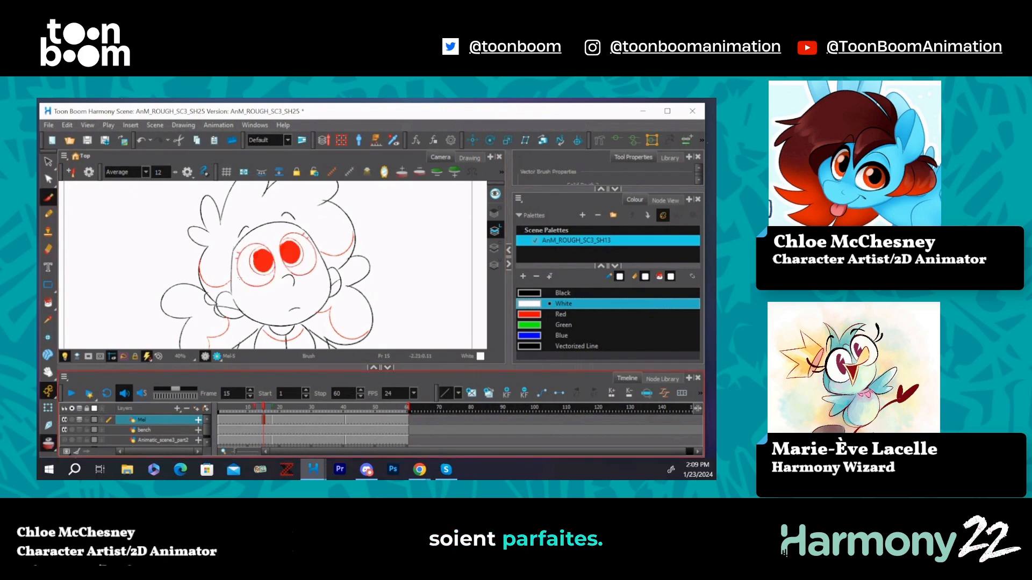
Step: Brush closed-eyelid curves in Black along the bottoms of both onion-skinned eyes at frame 15
{"action": "left_click", "coordinate": [267, 275]}
{"action": "left_click", "coordinate": [542, 290]}
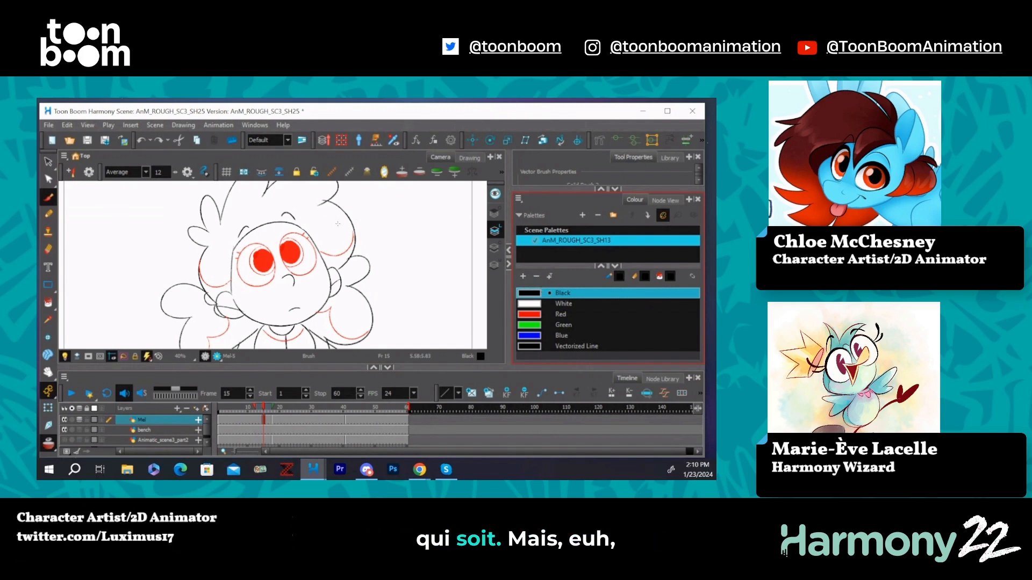
{"action": "key", "text": "alt+s"}
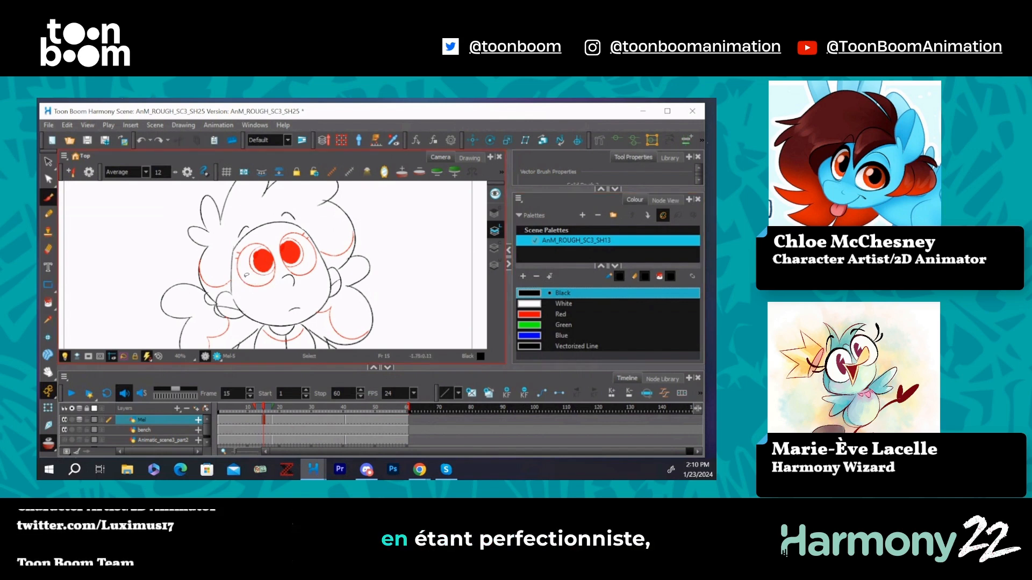
{"action": "key", "text": "alt+b"}
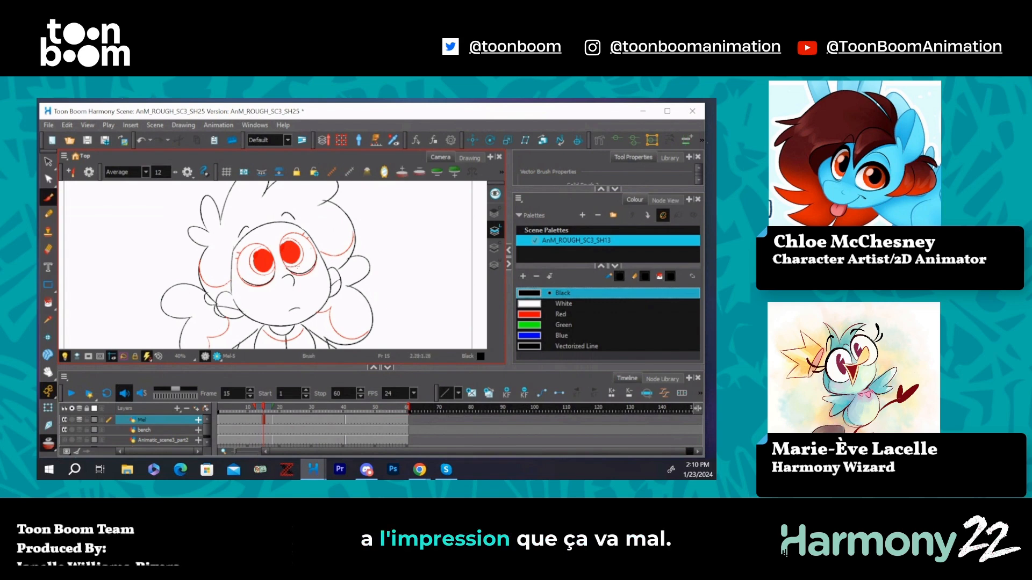
{"action": "left_click", "coordinate": [48, 162]}
{"action": "left_click", "coordinate": [302, 275]}
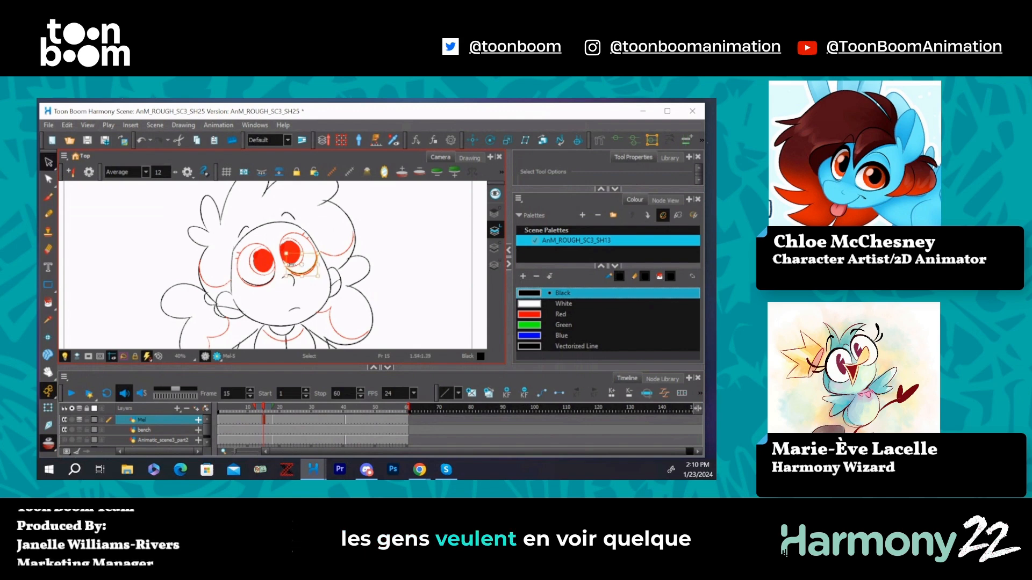
{"action": "key", "text": "Escape"}
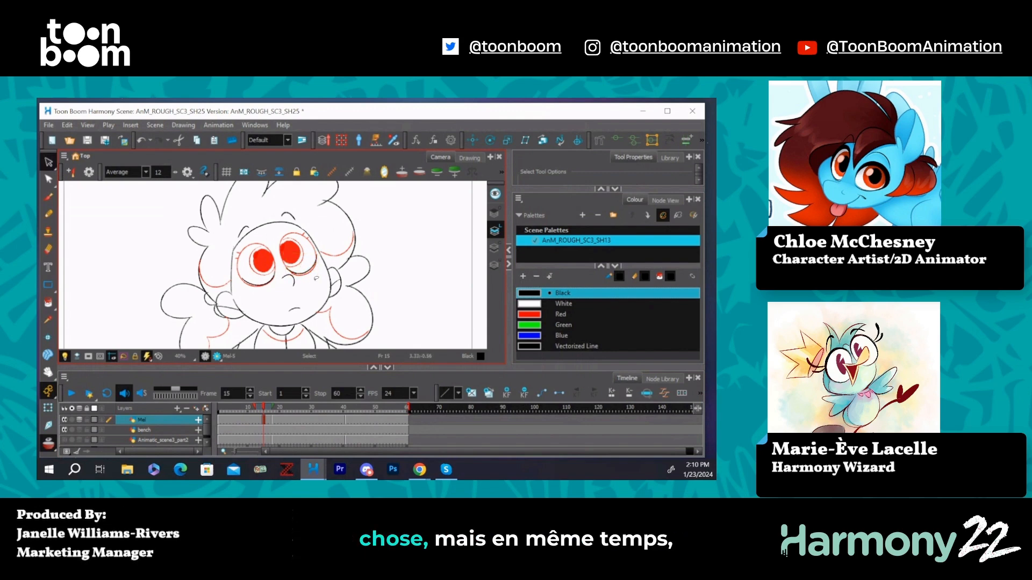
Step: Delete both eyebrows at frame 15 and redraw them lower on the forehead with black brush strokes
{"action": "left_click_drag", "start_coordinate": [298, 208], "coordinate": [242, 236]}
{"action": "key", "text": "Delete"}
{"action": "left_click", "coordinate": [49, 196]}
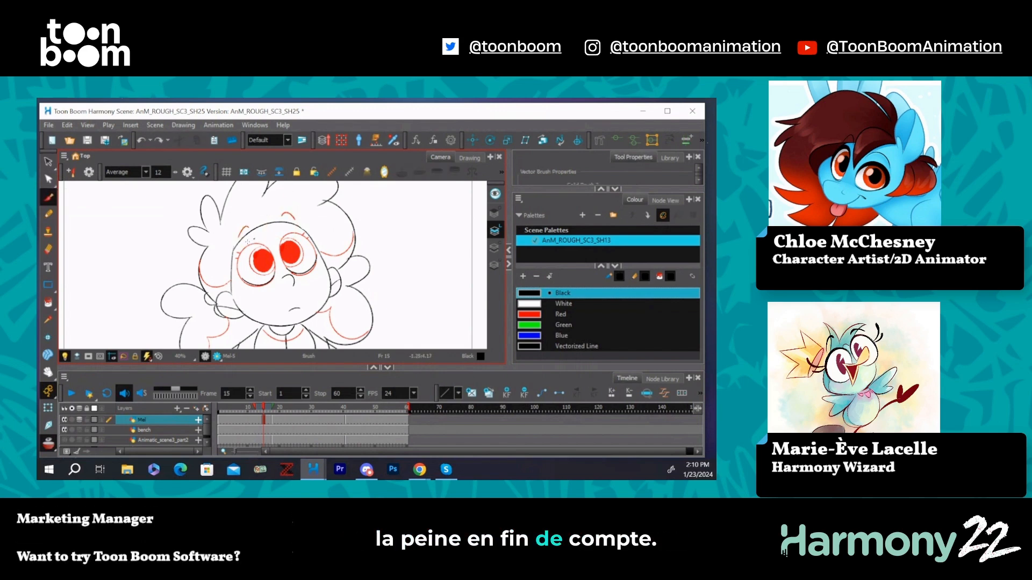
{"action": "key", "text": "s"}
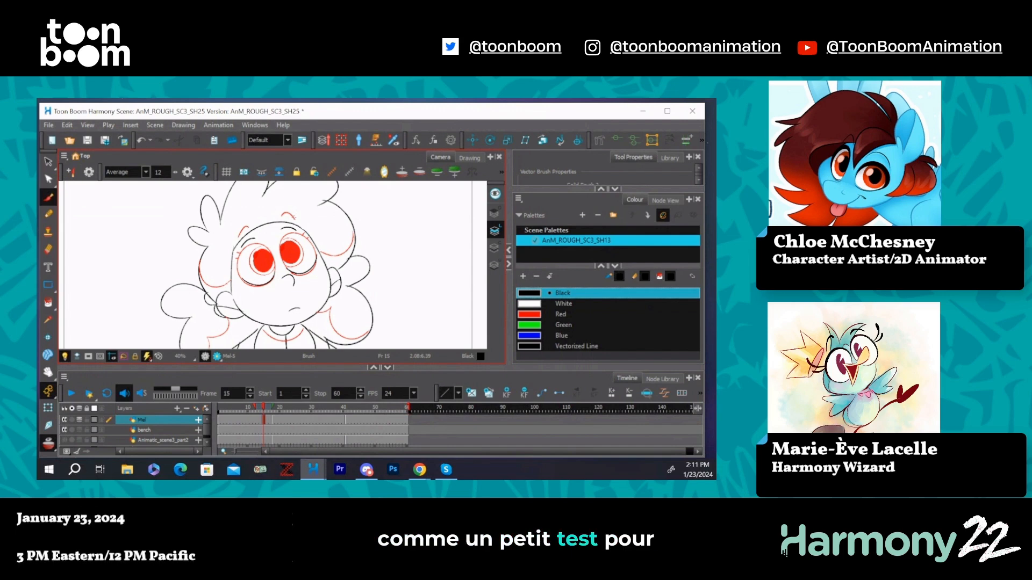
Step: Add short black eyelashes to the outer corners of both closed eyes at frame 15
{"action": "left_click", "coordinate": [48, 371]}
{"action": "left_click_drag", "start_coordinate": [341, 257], "coordinate": [348, 236]}
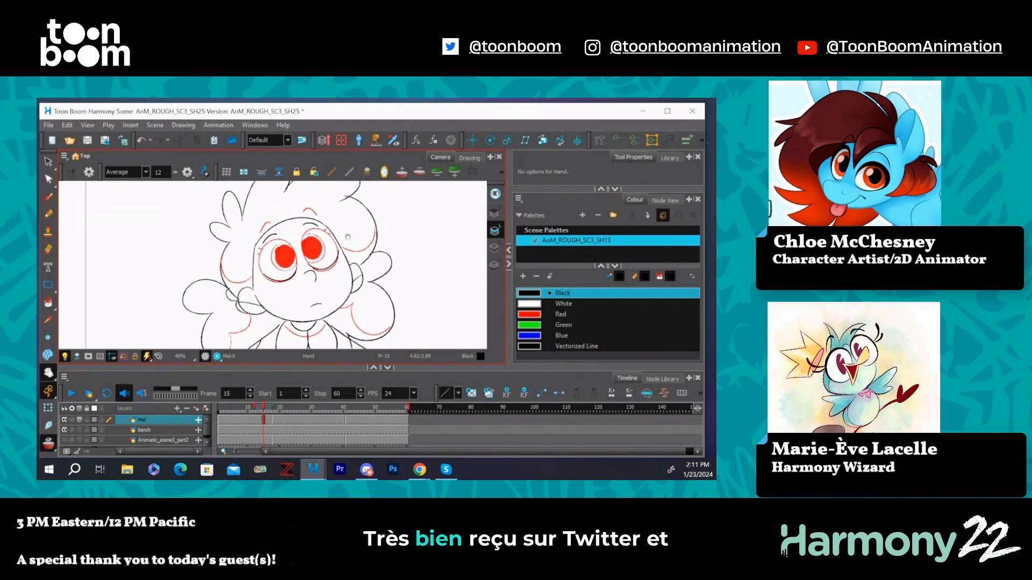
{"action": "key", "text": "alt+s"}
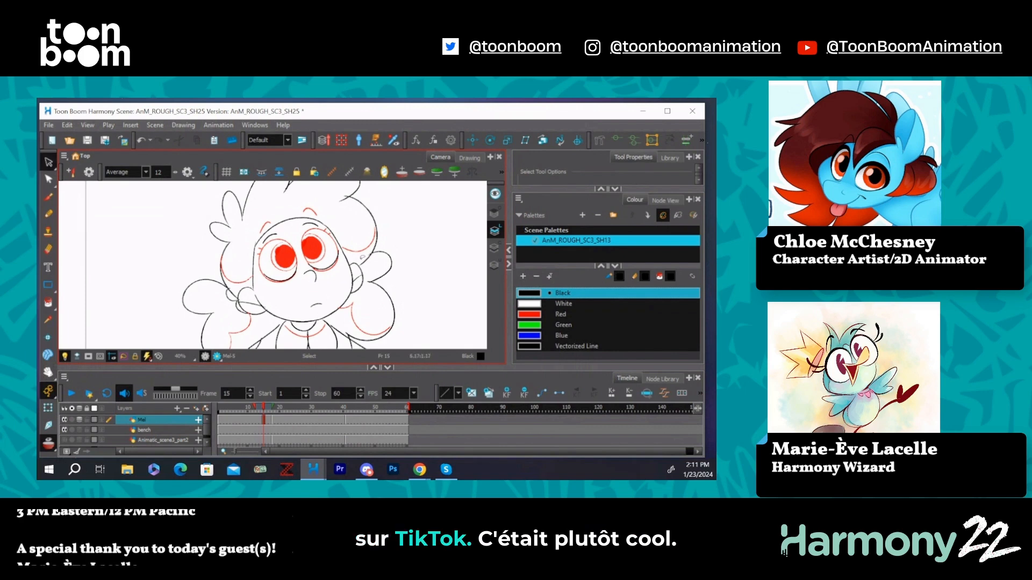
{"action": "left_click", "coordinate": [48, 197]}
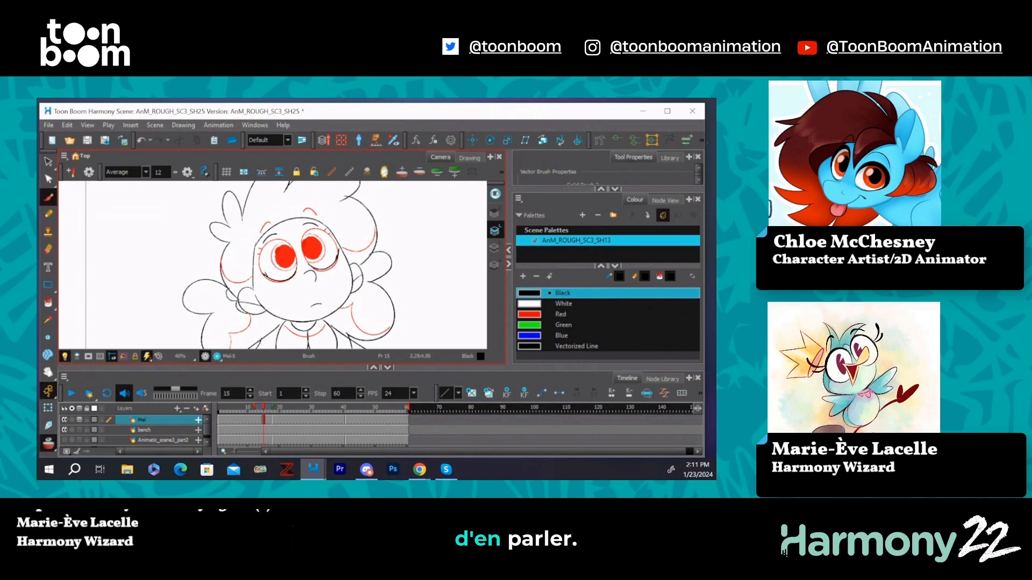
Step: Turn off the onion skin and compare the wide-eyed pose at frame 20 with the closed-eye drawing at frame 16
{"action": "left_click_drag", "start_coordinate": [264, 409], "coordinate": [279, 409]}
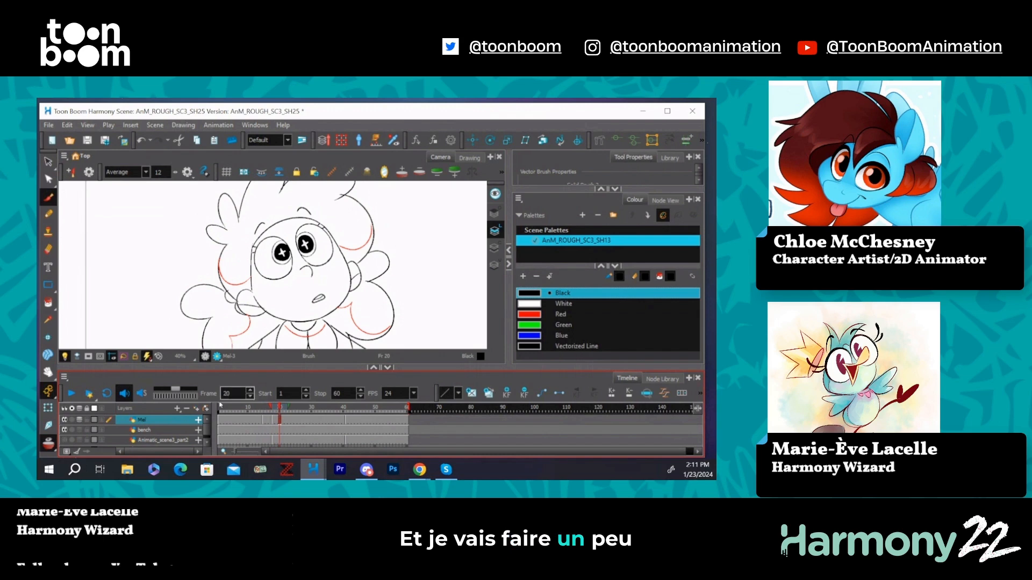
{"action": "left_click", "coordinate": [48, 443]}
{"action": "left_click", "coordinate": [257, 410]}
{"action": "mouse_move", "coordinate": [257, 410]}
{"action": "left_mouse_down"}
{"action": "mouse_move", "coordinate": [289, 421]}
{"action": "mouse_move", "coordinate": [267, 422]}
{"action": "left_mouse_up"}
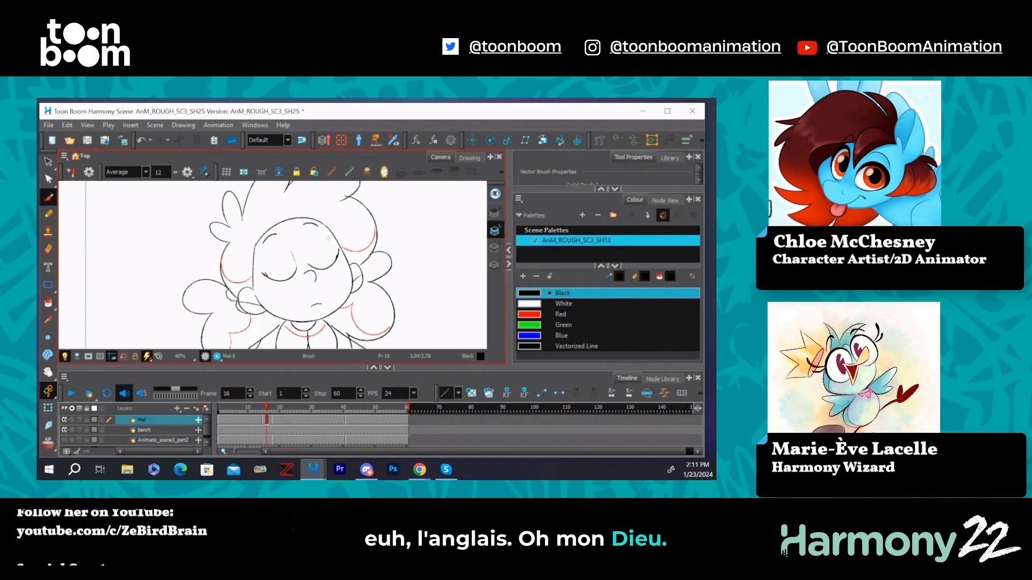
Step: Select the facial features of the closed-eye drawing at frame 16 and nudge them slightly downward
{"action": "key", "text": "alt+s"}
{"action": "mouse_move", "coordinate": [276, 234]}
{"action": "left_mouse_down"}
{"action": "mouse_move", "coordinate": [263, 243]}
{"action": "mouse_move", "coordinate": [262, 273]}
{"action": "mouse_move", "coordinate": [299, 299]}
{"action": "mouse_move", "coordinate": [339, 253]}
{"action": "mouse_move", "coordinate": [311, 225]}
{"action": "left_mouse_up"}
{"action": "left_click", "coordinate": [317, 306], "text": "shift"}
{"action": "left_click_drag", "start_coordinate": [315, 274], "coordinate": [316, 276]}
{"action": "left_click", "coordinate": [347, 231]}
{"action": "left_click", "coordinate": [317, 220]}
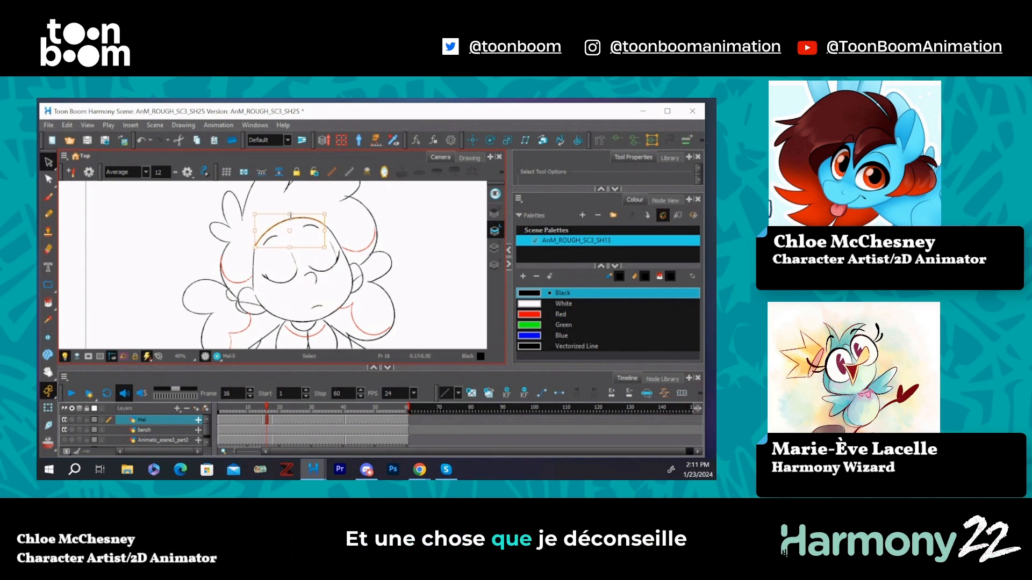
{"action": "key", "text": "Escape"}
Step: Select the closed-eye character's head, the left-side pigtail and the right-side pigtail in turn at frame 15
{"action": "mouse_move", "coordinate": [260, 415]}
{"action": "left_mouse_down"}
{"action": "mouse_move", "coordinate": [296, 413]}
{"action": "mouse_move", "coordinate": [259, 414]}
{"action": "left_mouse_up"}
{"action": "left_click", "coordinate": [265, 424]}
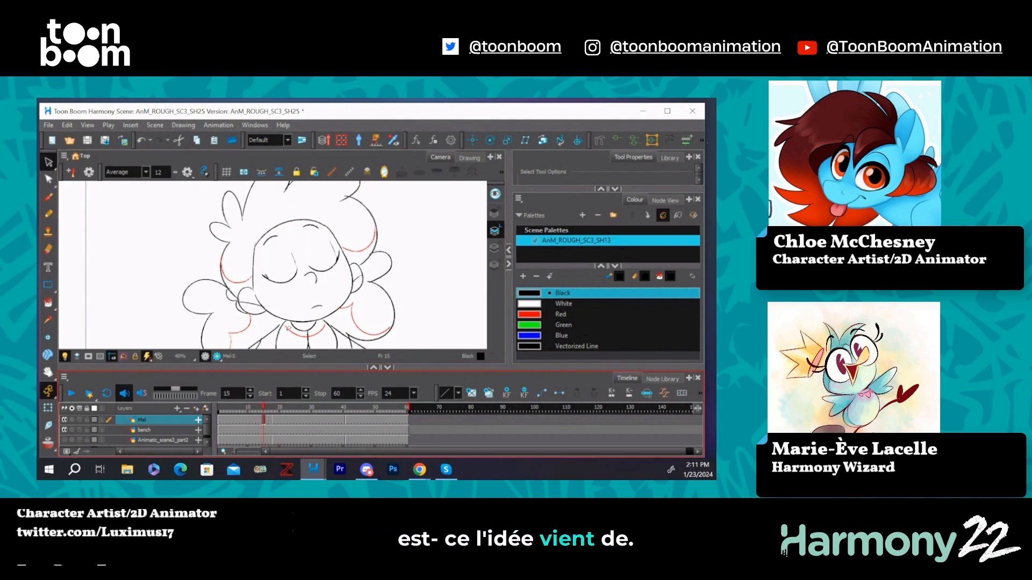
{"action": "scroll", "coordinate": [292, 280], "scroll_direction": "down", "scroll_amount": 2}
{"action": "scroll", "coordinate": [292, 280], "scroll_direction": "up", "scroll_amount": 1}
{"action": "scroll", "coordinate": [292, 280], "scroll_direction": "down", "scroll_amount": 1}
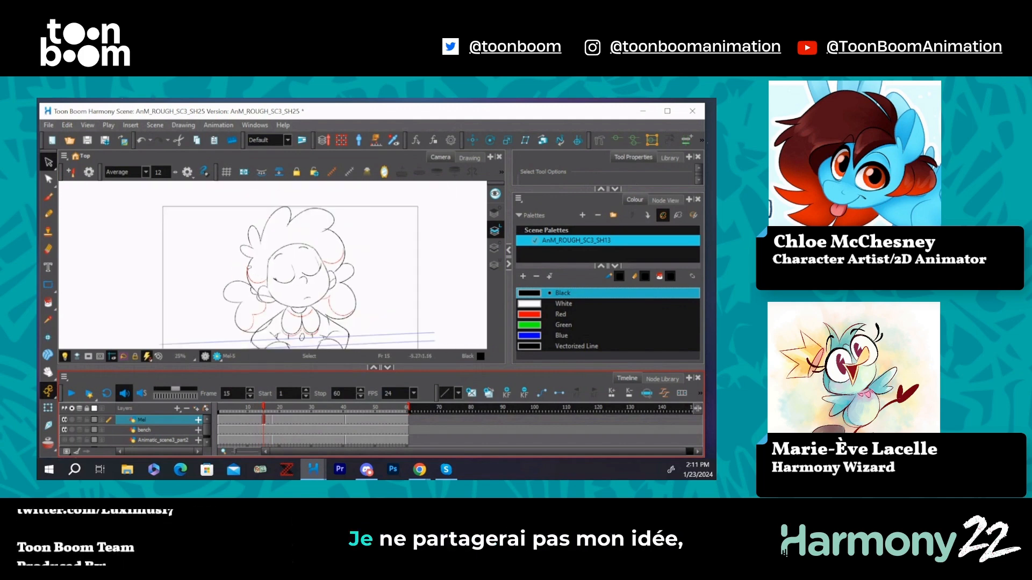
{"action": "mouse_move", "coordinate": [250, 272]}
{"action": "left_mouse_down"}
{"action": "mouse_move", "coordinate": [269, 295]}
{"action": "mouse_move", "coordinate": [307, 297]}
{"action": "mouse_move", "coordinate": [355, 261]}
{"action": "left_mouse_up"}
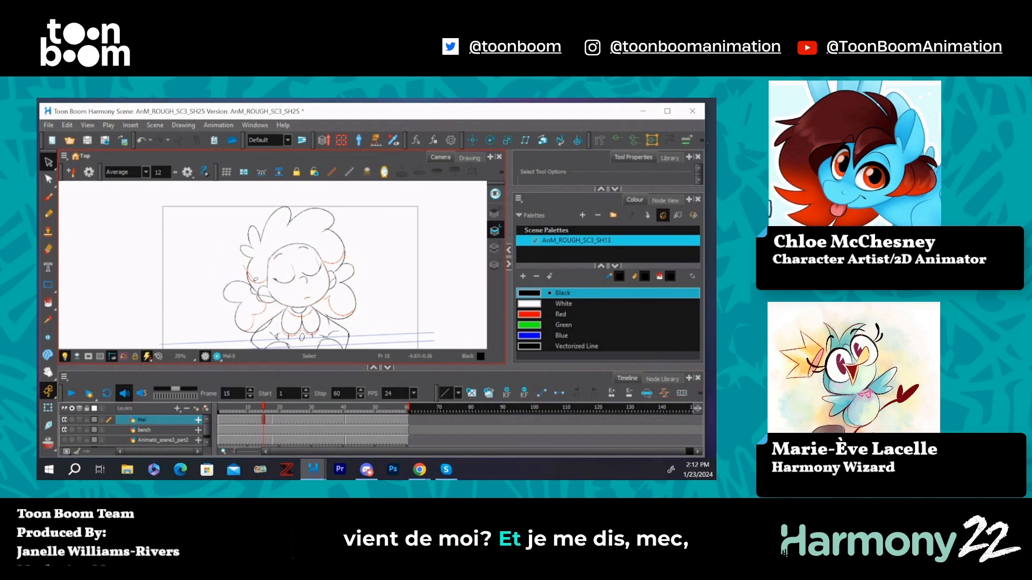
{"action": "left_click_drag", "start_coordinate": [258, 295], "coordinate": [316, 284]}
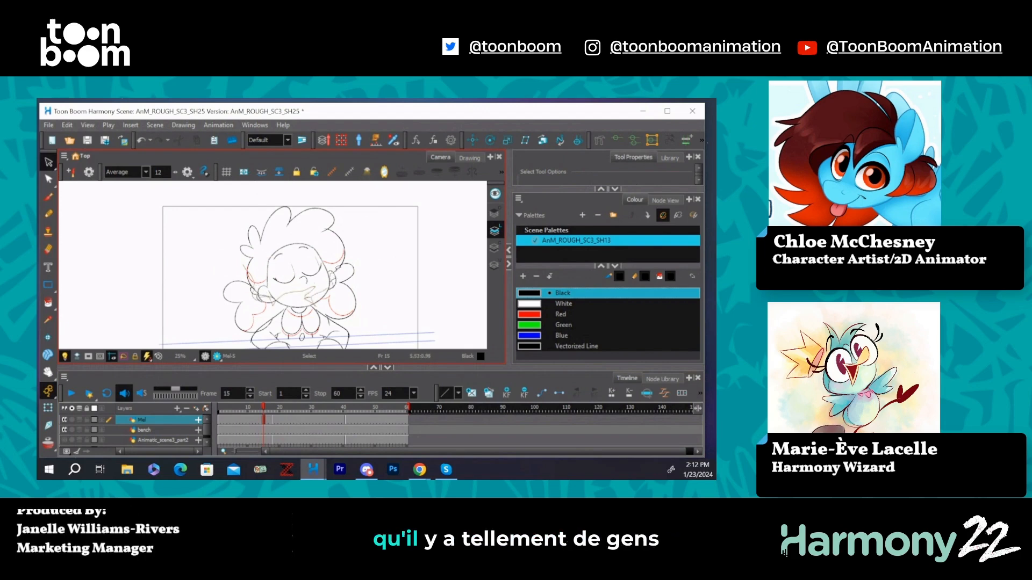
{"action": "left_click_drag", "start_coordinate": [245, 216], "coordinate": [240, 268]}
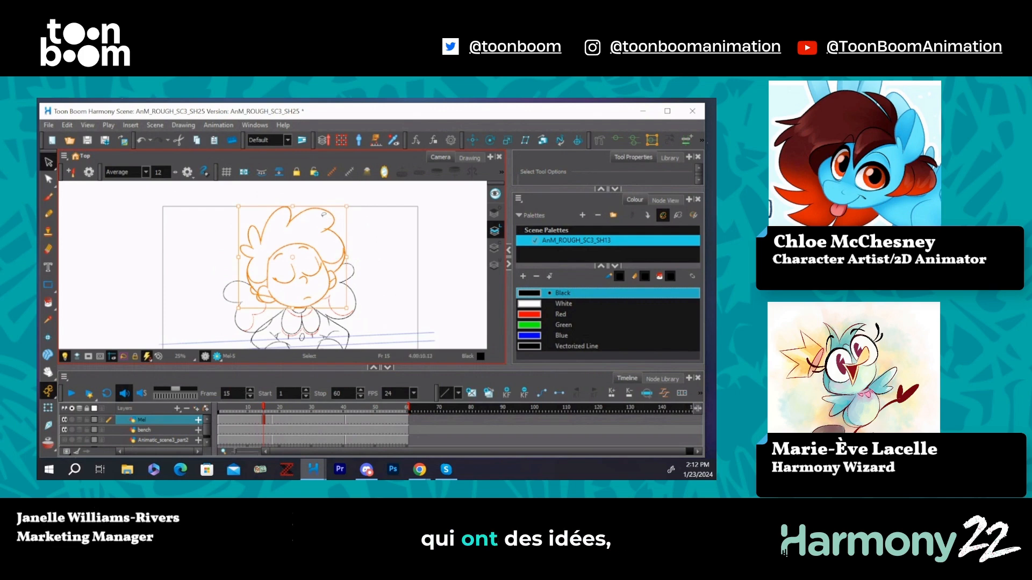
{"action": "left_click", "coordinate": [383, 233]}
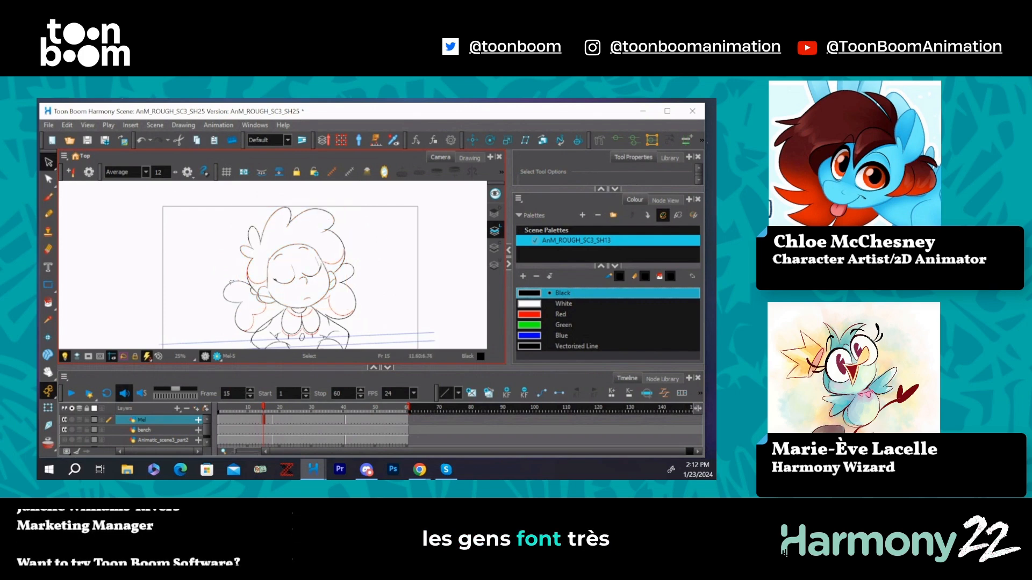
{"action": "left_click", "coordinate": [245, 328]}
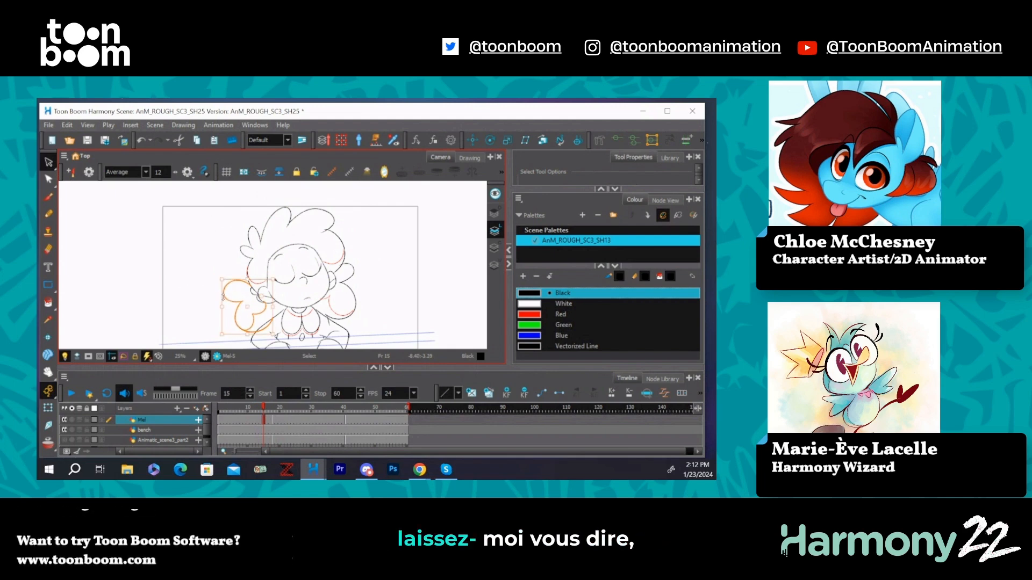
{"action": "left_click", "coordinate": [380, 244]}
{"action": "left_click", "coordinate": [355, 293]}
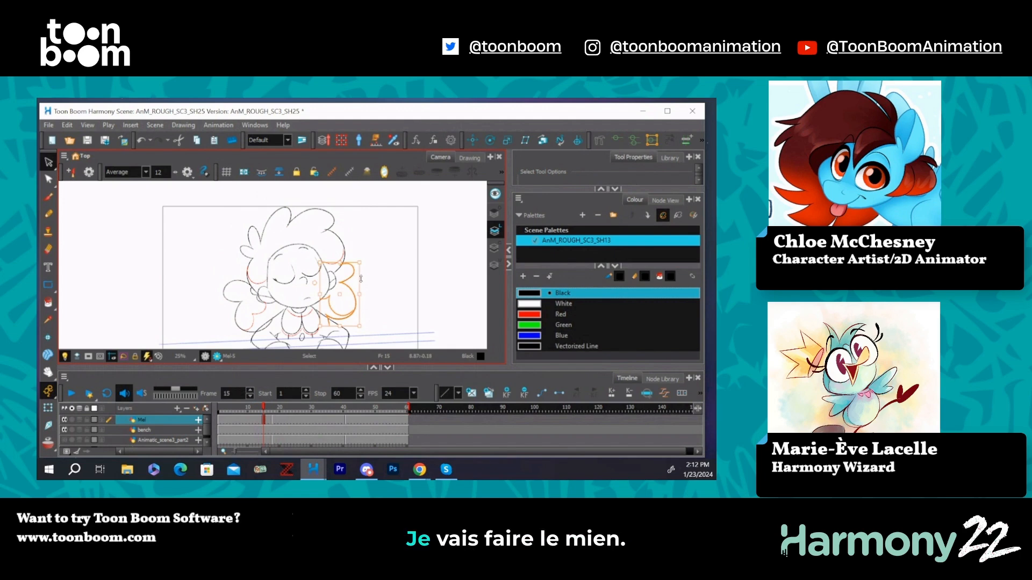
Step: Scrub through the timeline to the angry pose at frame 49 and back to the seated pose at frame 11
{"action": "left_click", "coordinate": [254, 417]}
{"action": "mouse_move", "coordinate": [254, 417]}
{"action": "left_mouse_down"}
{"action": "mouse_move", "coordinate": [292, 421]}
{"action": "mouse_move", "coordinate": [242, 421]}
{"action": "mouse_move", "coordinate": [295, 423]}
{"action": "mouse_move", "coordinate": [249, 431]}
{"action": "mouse_move", "coordinate": [283, 433]}
{"action": "mouse_move", "coordinate": [375, 399]}
{"action": "left_mouse_up"}
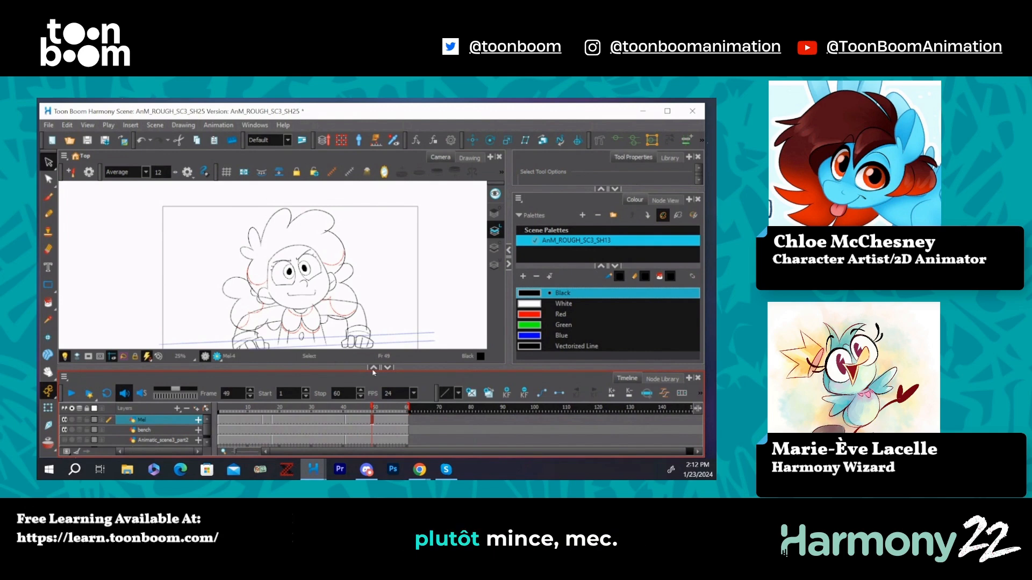
{"action": "left_click", "coordinate": [340, 423]}
{"action": "mouse_move", "coordinate": [340, 422]}
{"action": "left_mouse_down"}
{"action": "mouse_move", "coordinate": [249, 432]}
{"action": "mouse_move", "coordinate": [279, 436]}
{"action": "left_mouse_up"}
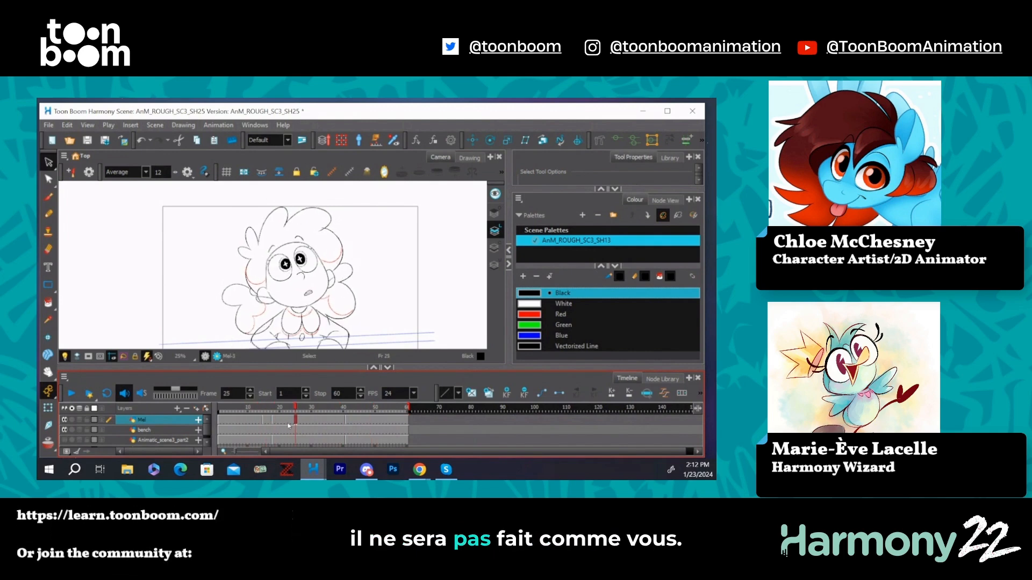
{"action": "left_click", "coordinate": [259, 423]}
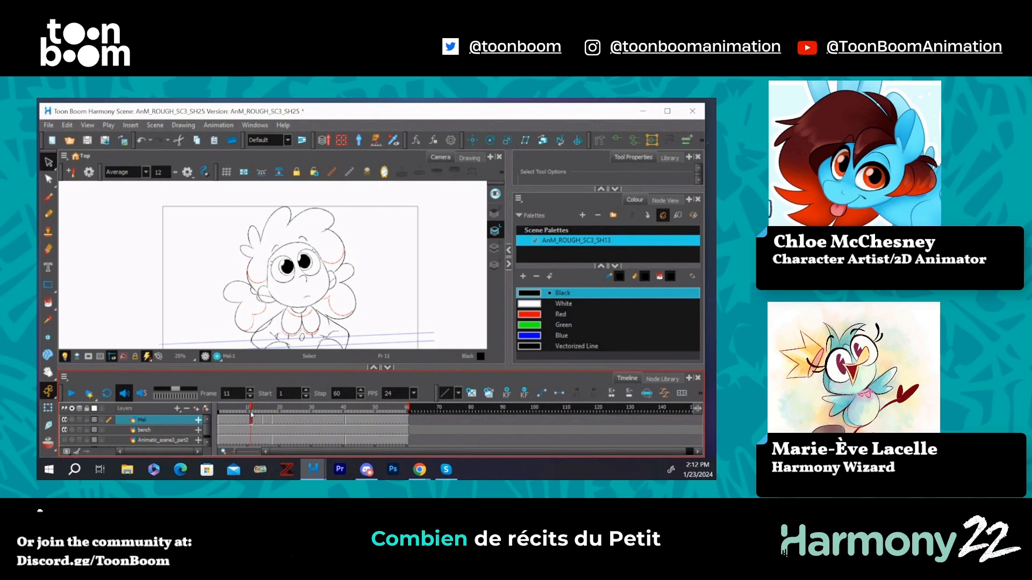
Step: Select the character layer's exposure around frame 15 and delete it
{"action": "mouse_move", "coordinate": [261, 424]}
{"action": "left_mouse_down"}
{"action": "mouse_move", "coordinate": [293, 419]}
{"action": "mouse_move", "coordinate": [263, 422]}
{"action": "left_mouse_up"}
{"action": "left_click", "coordinate": [259, 422]}
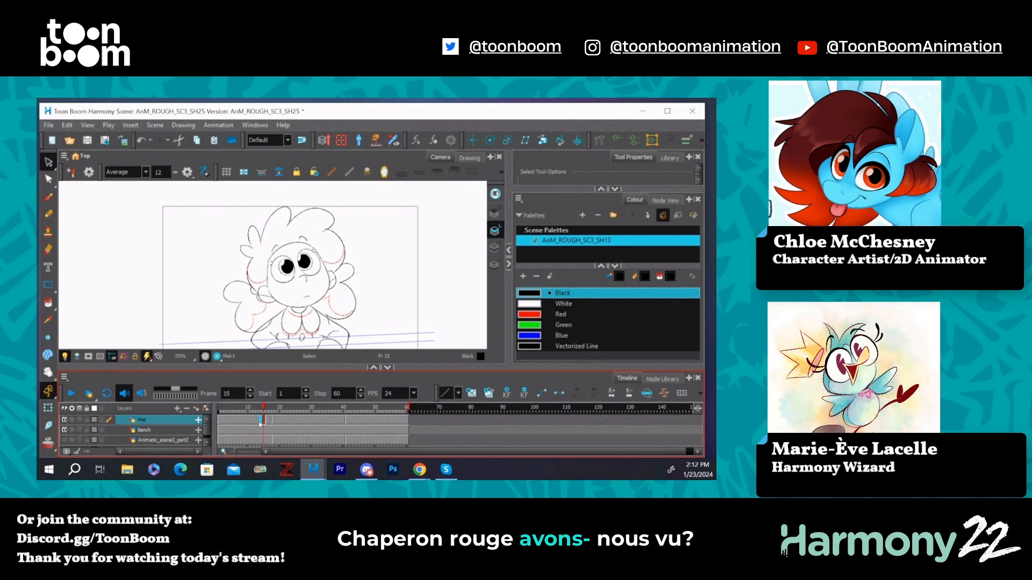
{"action": "key", "text": "Delete"}
Step: Copy the complete wide-eyed character from frame 12 into a separate drawing at frame 13
{"action": "left_click", "coordinate": [253, 422]}
{"action": "left_click", "coordinate": [48, 372]}
{"action": "mouse_move", "coordinate": [339, 253]}
{"action": "left_mouse_down"}
{"action": "mouse_move", "coordinate": [318, 237]}
{"action": "mouse_move", "coordinate": [358, 385]}
{"action": "left_mouse_up"}
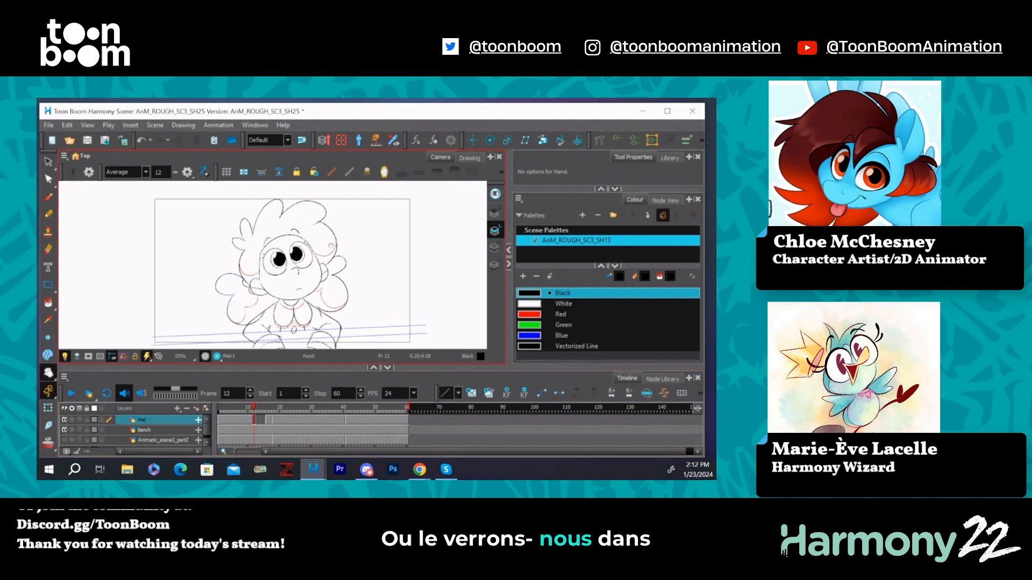
{"action": "key", "text": "alt+s"}
{"action": "key", "text": "ctrl+a"}
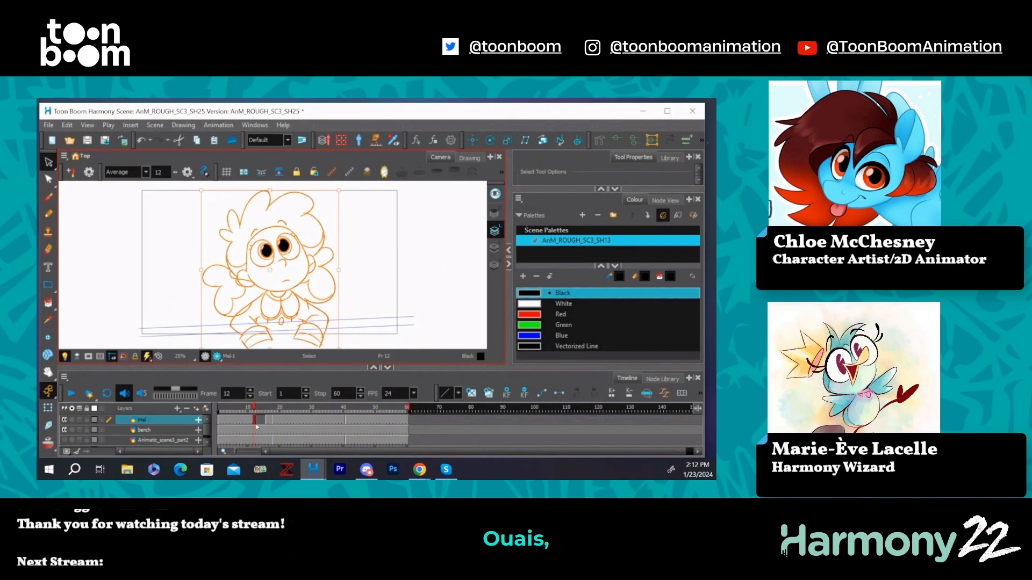
{"action": "key", "text": "."}
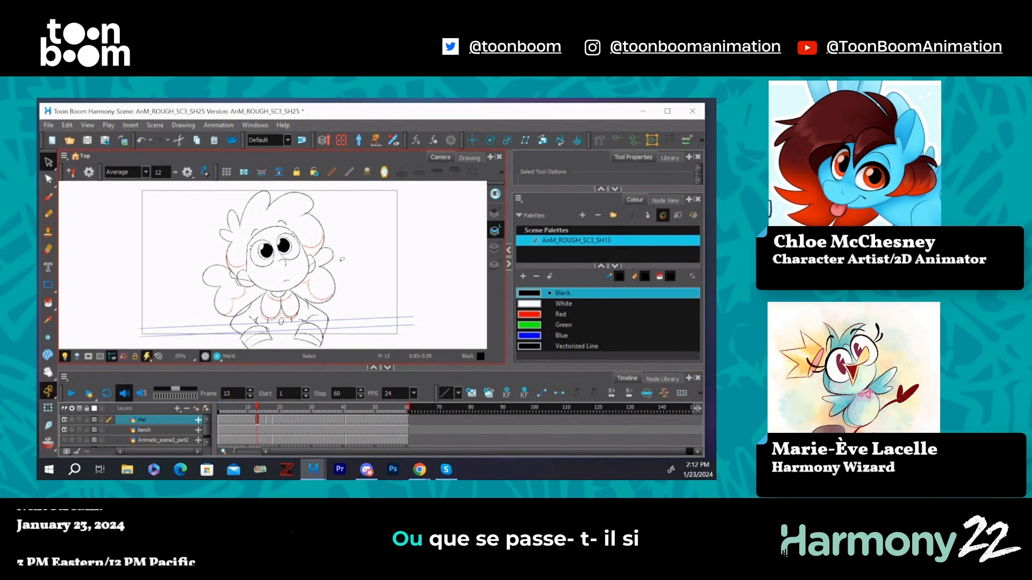
Step: Flip between frames 11, 12 and 14 to compare the original seated pose with its copied drawing
{"action": "left_click", "coordinate": [248, 409]}
{"action": "left_click", "coordinate": [255, 410]}
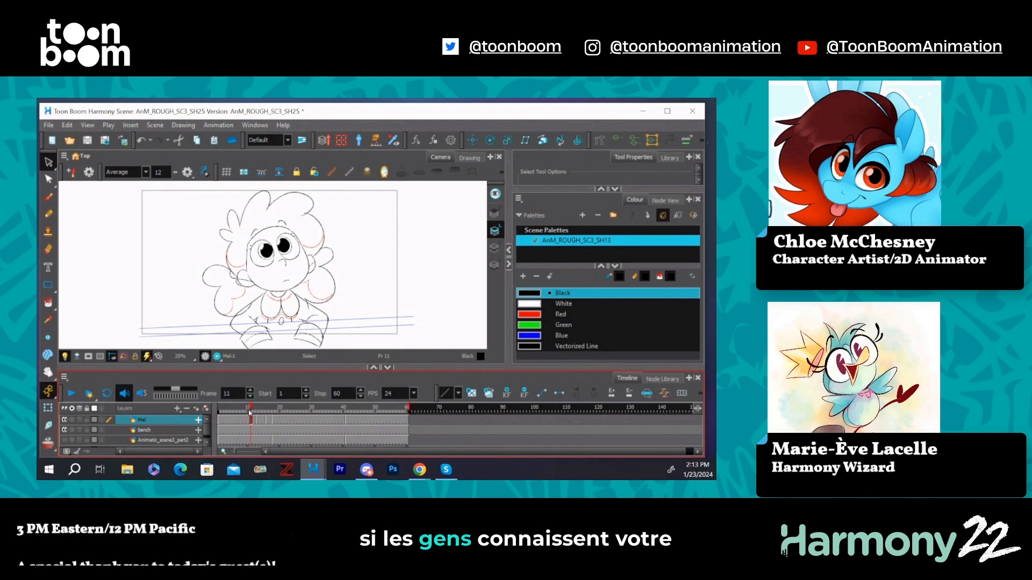
{"action": "left_click", "coordinate": [253, 406]}
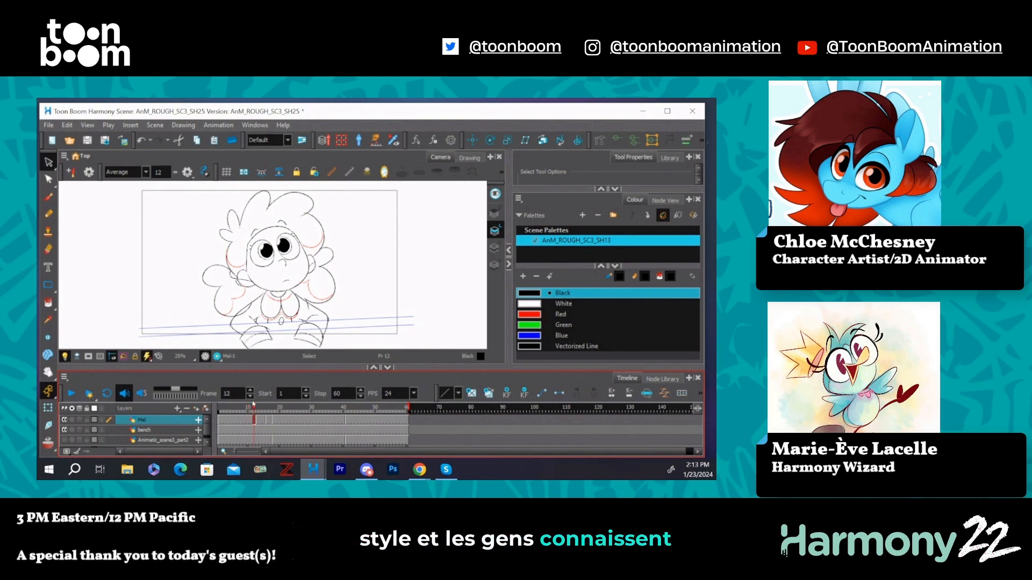
{"action": "left_click", "coordinate": [260, 421]}
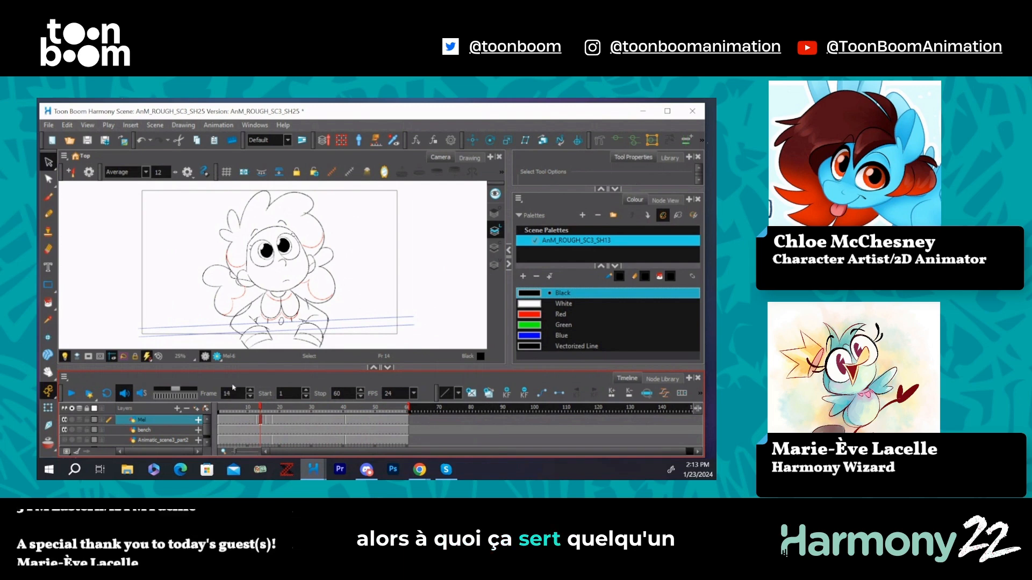
Step: Erase a small piece of linework above the screen-right eye in the character drawing at frame 13
{"action": "left_click", "coordinate": [48, 372]}
{"action": "left_click_drag", "start_coordinate": [356, 245], "coordinate": [372, 246]}
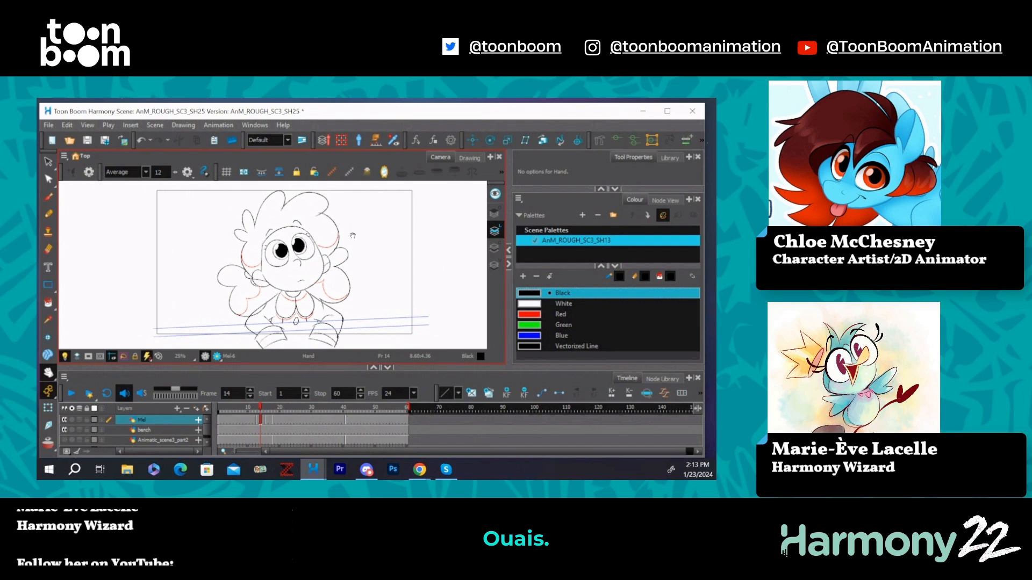
{"action": "left_click", "coordinate": [257, 411]}
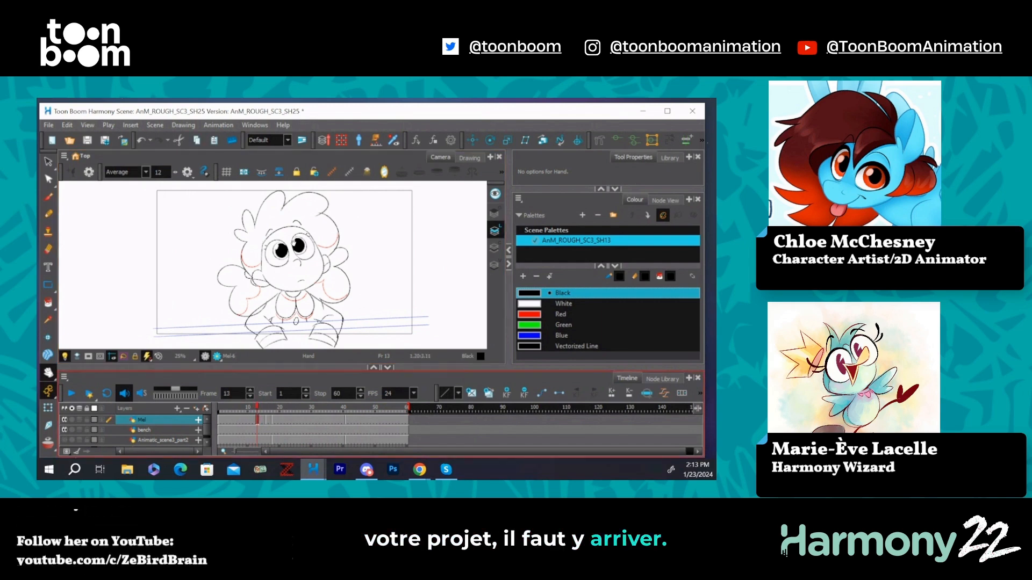
{"action": "scroll", "coordinate": [293, 242], "scroll_direction": "up", "scroll_amount": 2}
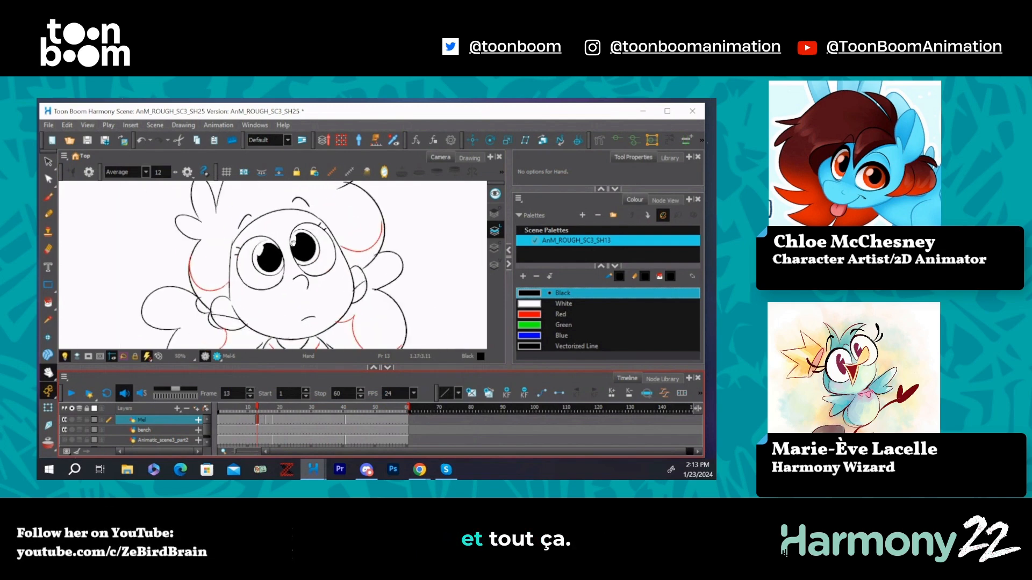
{"action": "key", "text": "alt+b"}
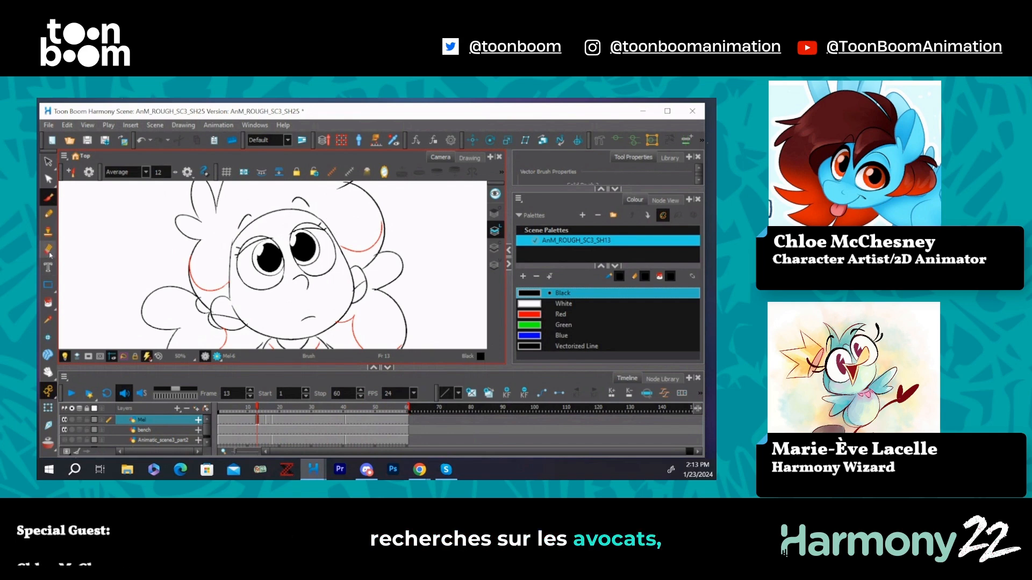
{"action": "left_click", "coordinate": [48, 248]}
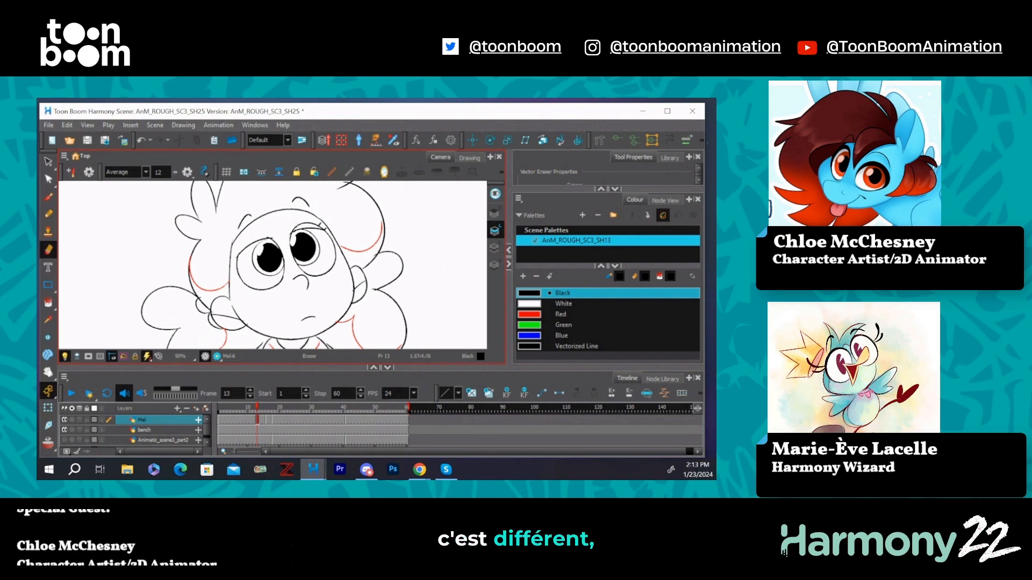
{"action": "left_click_drag", "start_coordinate": [311, 224], "coordinate": [313, 224]}
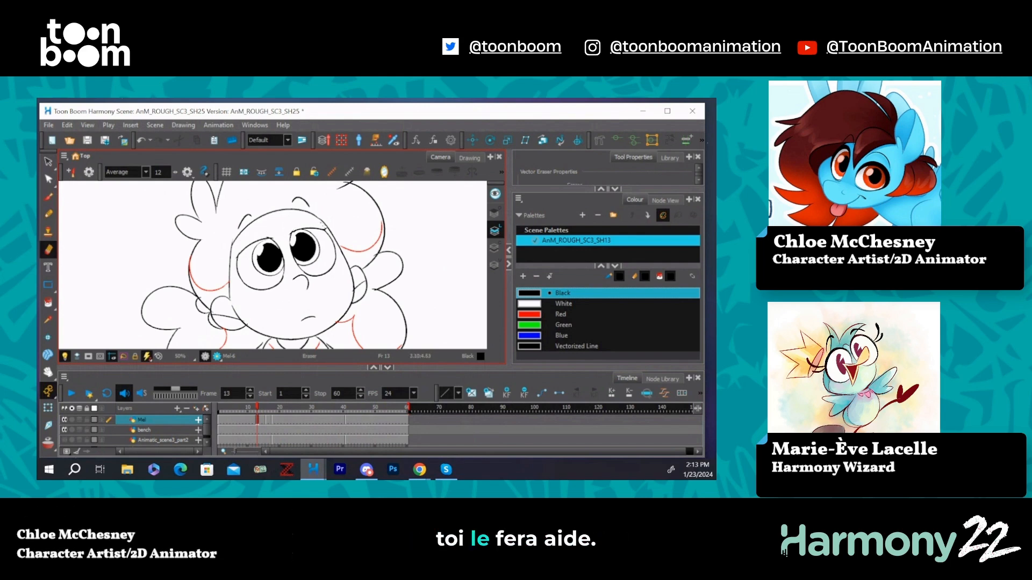
Step: Select both eyebrows of the wide-eyed character in the frame 13 drawing
{"action": "key", "text": "alt+s"}
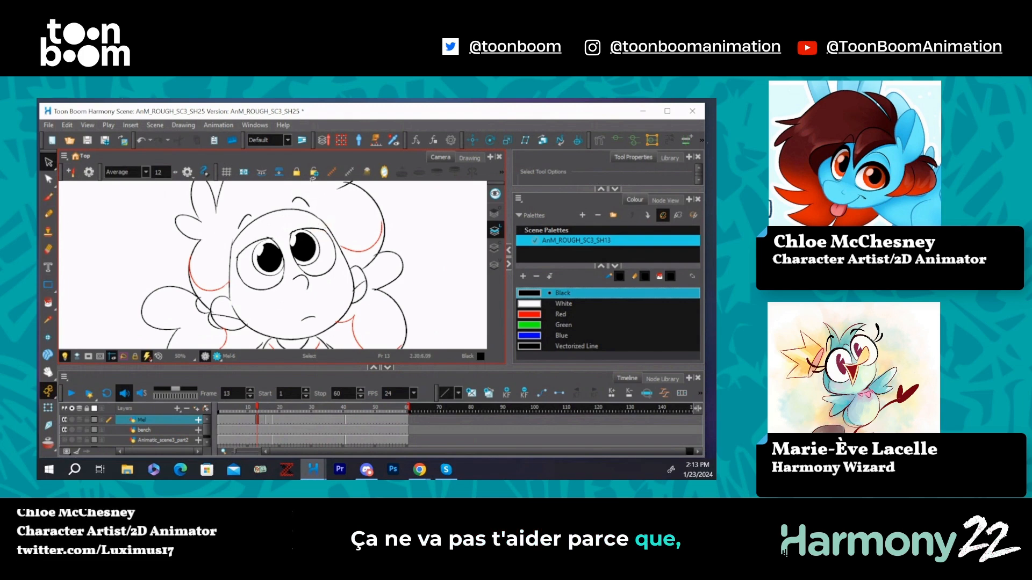
{"action": "key", "text": "alt+b"}
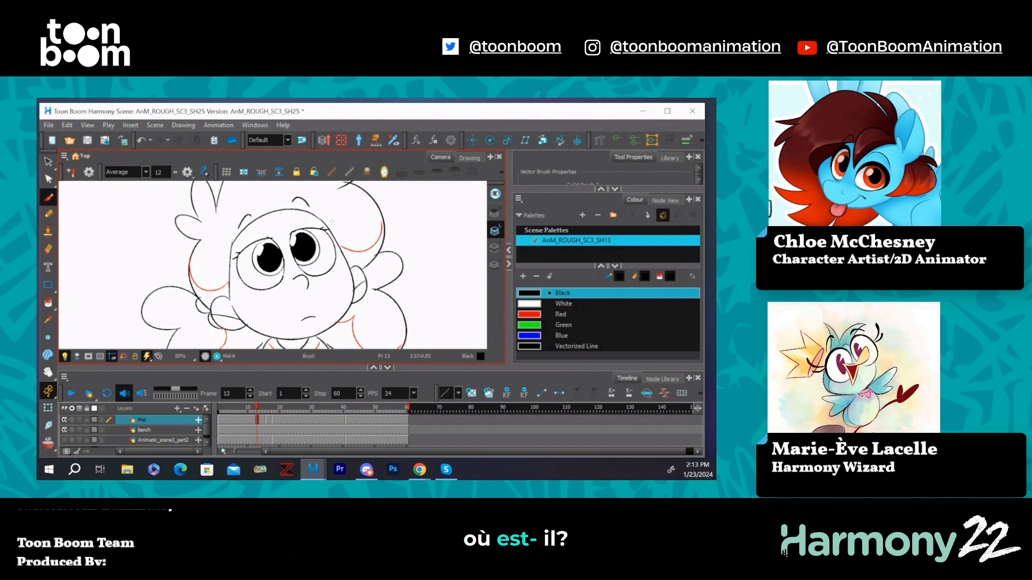
{"action": "left_click", "coordinate": [49, 162]}
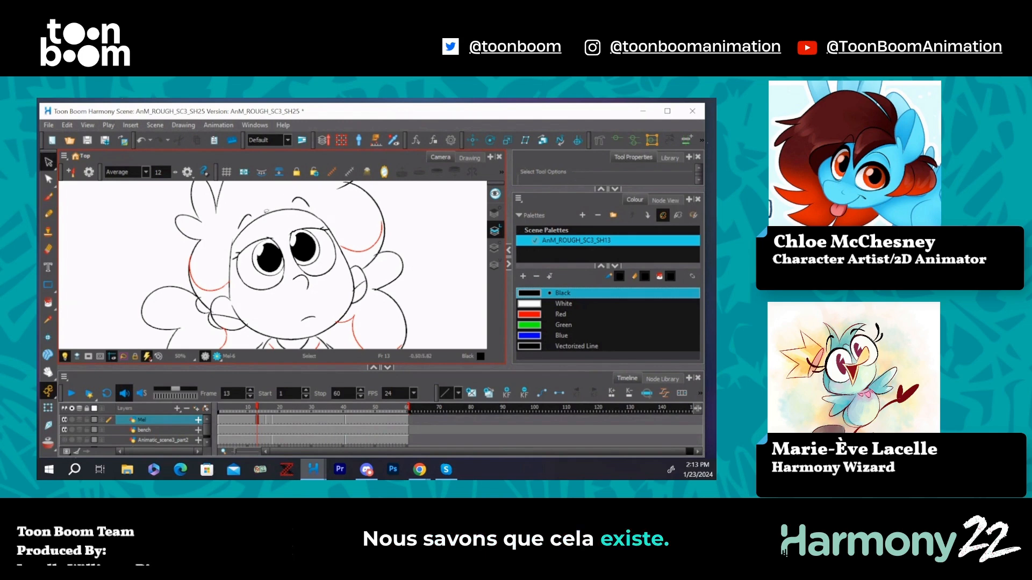
{"action": "left_click_drag", "start_coordinate": [254, 200], "coordinate": [307, 197]}
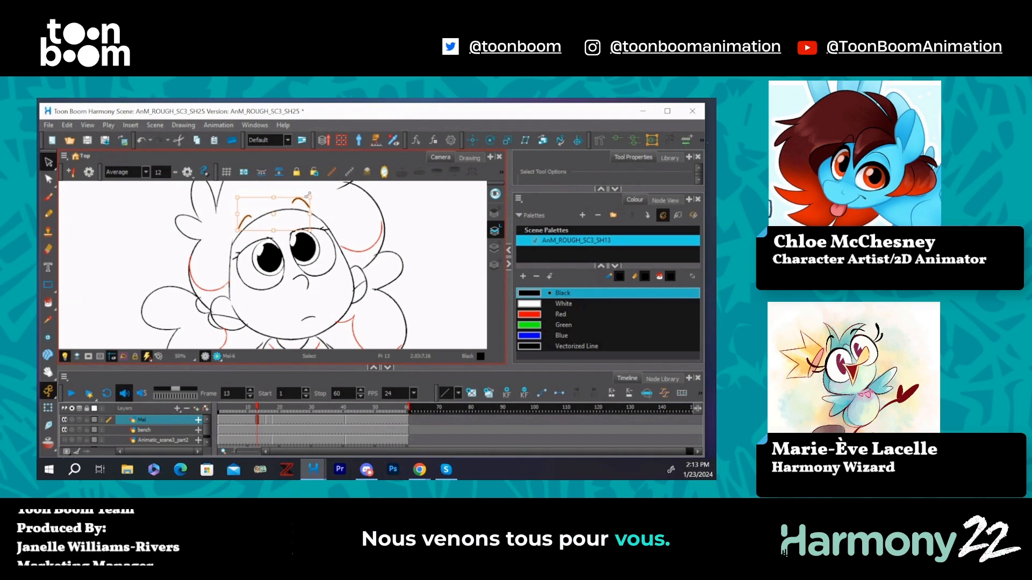
Step: Delete the open mouth from the character's drawing at frame 21
{"action": "left_click", "coordinate": [277, 409]}
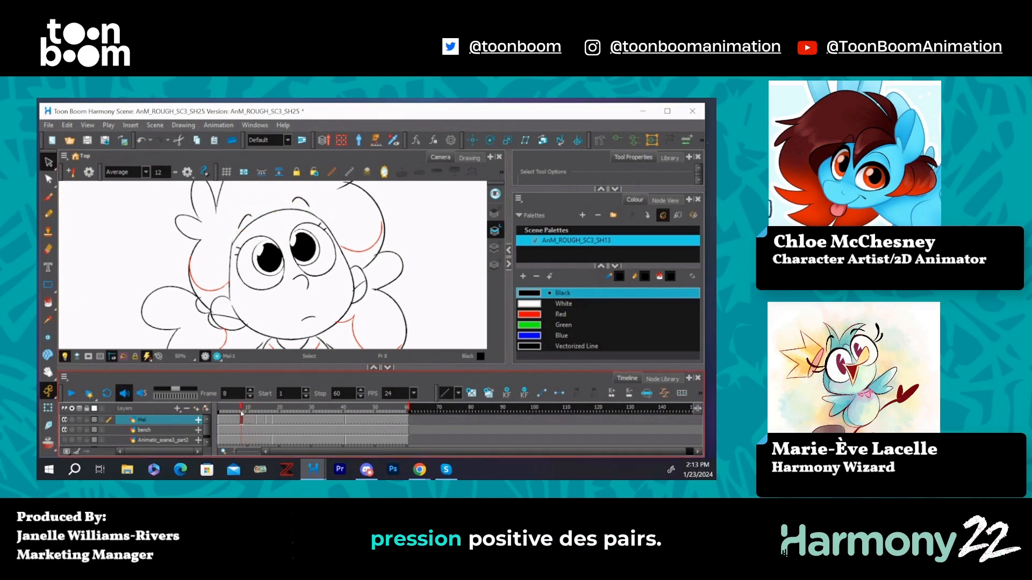
{"action": "mouse_move", "coordinate": [279, 412]}
{"action": "left_mouse_down"}
{"action": "mouse_move", "coordinate": [253, 421]}
{"action": "mouse_move", "coordinate": [283, 423]}
{"action": "mouse_move", "coordinate": [248, 430]}
{"action": "mouse_move", "coordinate": [343, 423]}
{"action": "mouse_move", "coordinate": [283, 422]}
{"action": "left_mouse_up"}
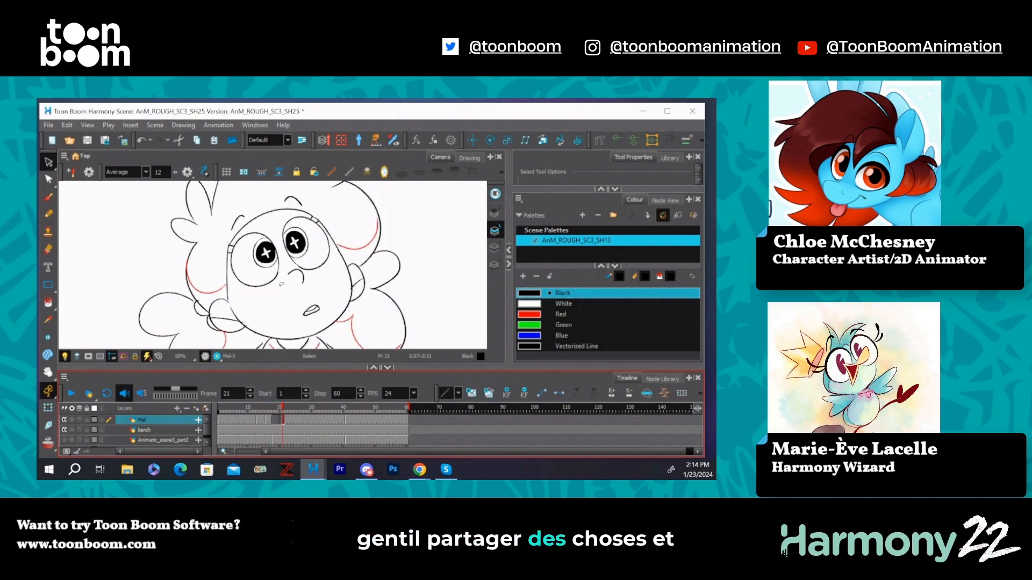
{"action": "scroll", "coordinate": [322, 216], "scroll_direction": "down", "scroll_amount": 5}
{"action": "scroll", "coordinate": [323, 216], "scroll_direction": "up", "scroll_amount": 2}
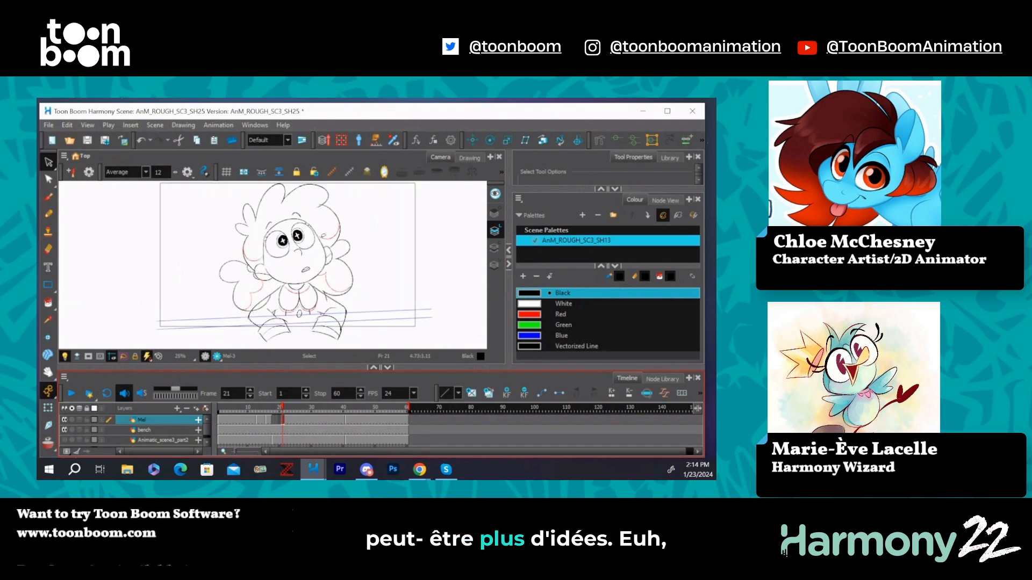
{"action": "scroll", "coordinate": [294, 270], "scroll_direction": "up", "scroll_amount": 2}
{"action": "mouse_move", "coordinate": [318, 253]}
{"action": "left_mouse_down"}
{"action": "mouse_move", "coordinate": [301, 273]}
{"action": "mouse_move", "coordinate": [324, 258]}
{"action": "left_mouse_up"}
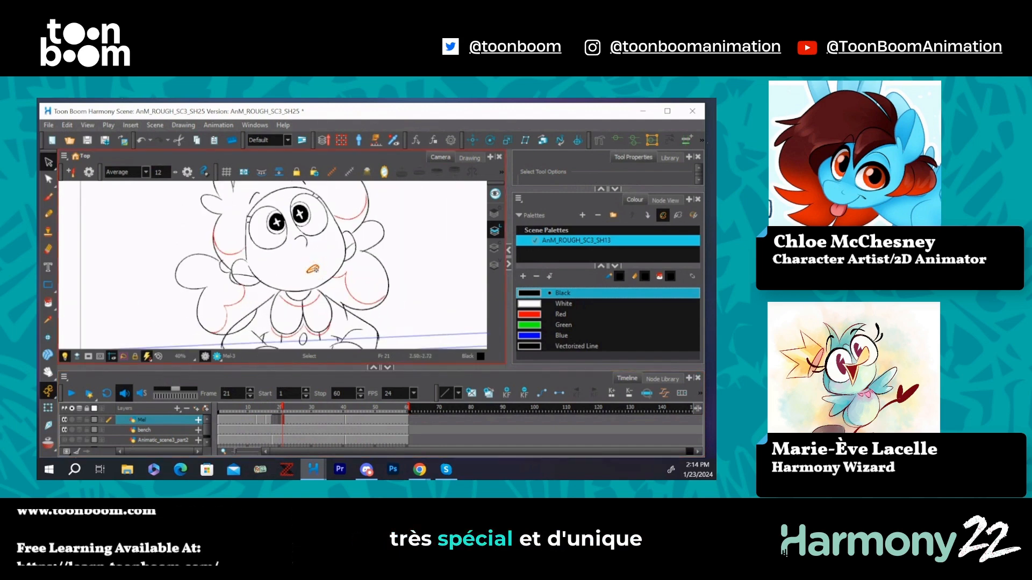
{"action": "left_click", "coordinate": [316, 267]}
{"action": "left_click_drag", "start_coordinate": [321, 268], "coordinate": [317, 269]}
{"action": "key", "text": "Delete"}
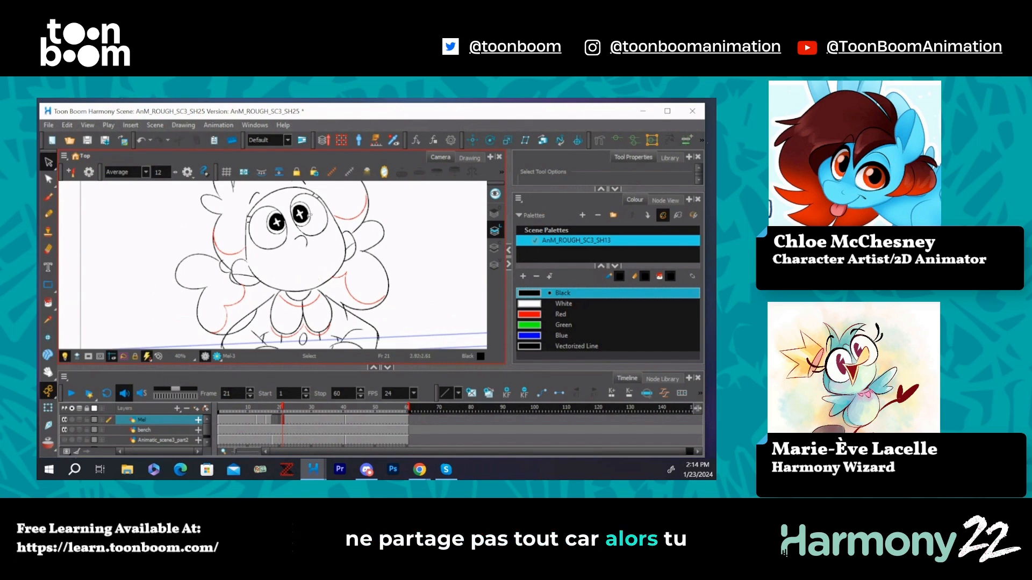
Step: Brush a small frowning mouth onto the character's face at frame 21, redoing the first stroke
{"action": "left_click", "coordinate": [48, 198]}
{"action": "left_click_drag", "start_coordinate": [316, 269], "coordinate": [309, 272]}
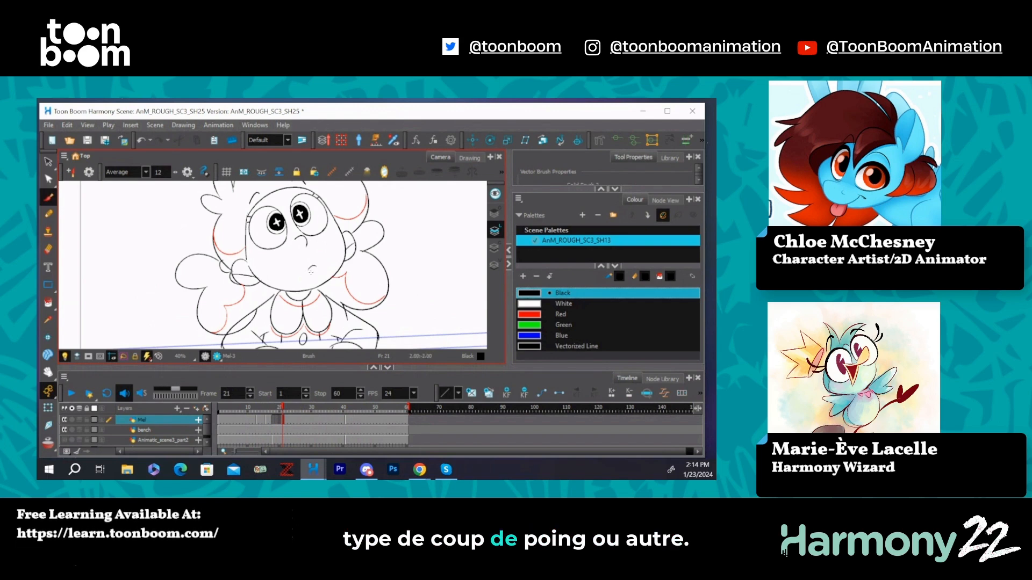
{"action": "key", "text": "ctrl+z"}
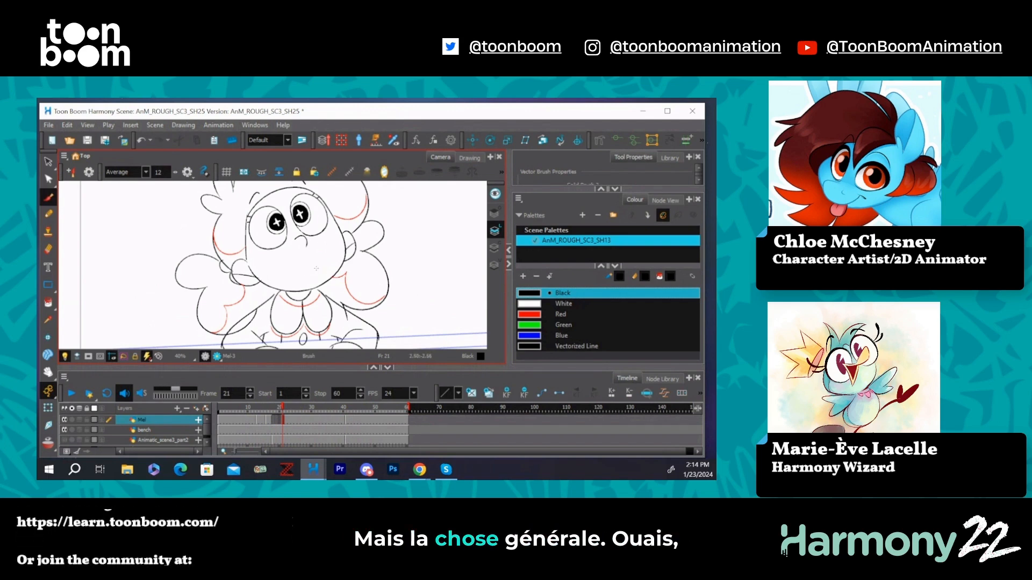
{"action": "left_click_drag", "start_coordinate": [309, 268], "coordinate": [317, 274]}
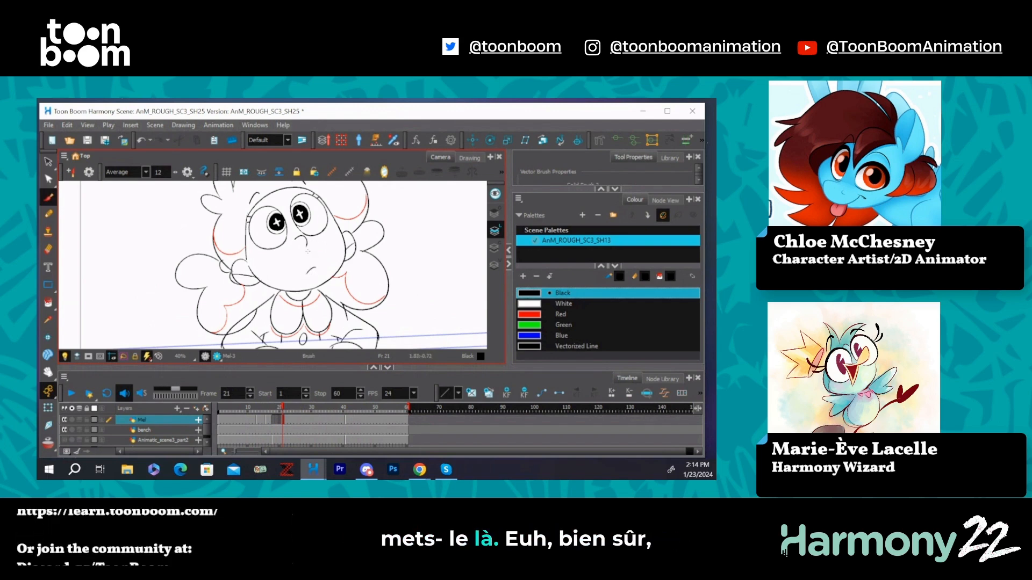
{"action": "scroll", "coordinate": [308, 251], "scroll_direction": "down", "scroll_amount": 3}
{"action": "scroll", "coordinate": [315, 249], "scroll_direction": "up", "scroll_amount": 1}
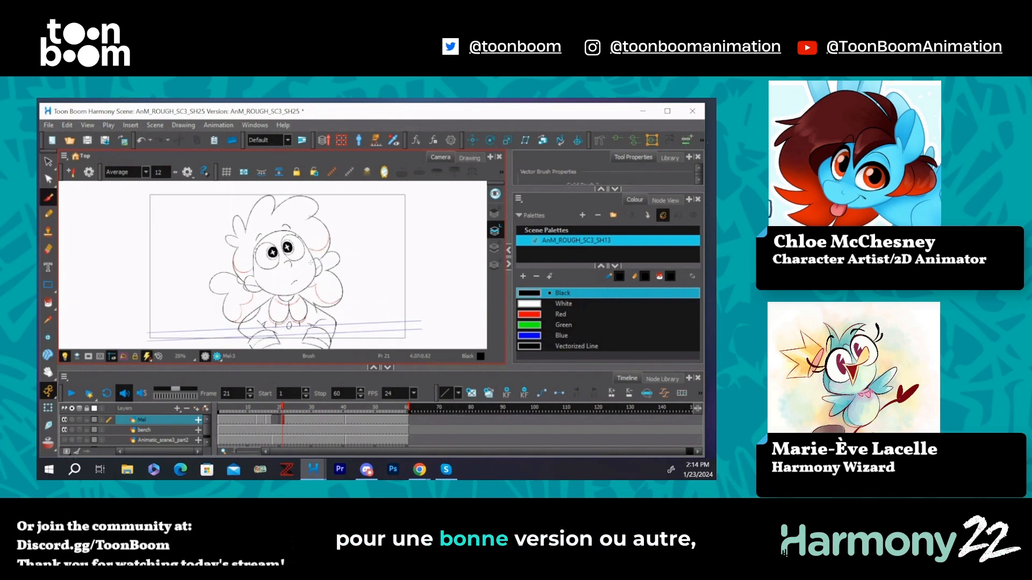
{"action": "left_click", "coordinate": [47, 372]}
{"action": "left_click_drag", "start_coordinate": [339, 245], "coordinate": [340, 239]}
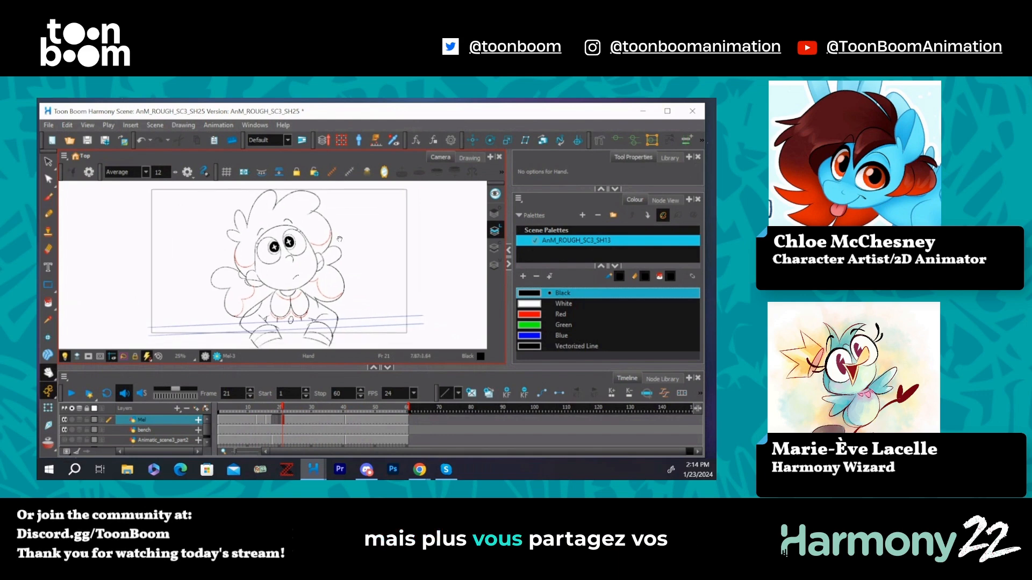
Step: Put the open mouth back in place of the frown on the character's drawing at frame 22
{"action": "key", "text": "alt+s"}
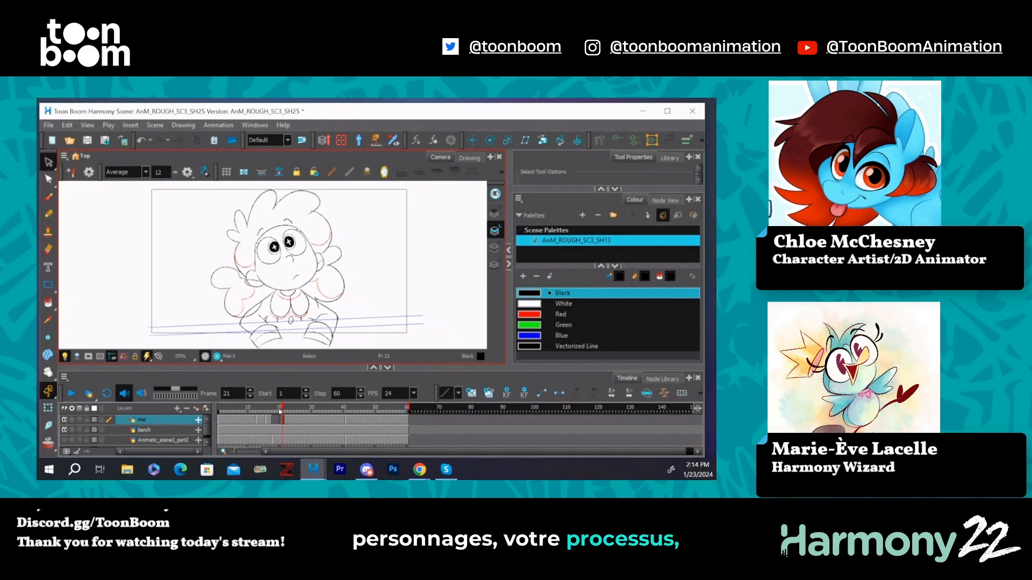
{"action": "left_click", "coordinate": [270, 418]}
{"action": "left_click", "coordinate": [285, 418]}
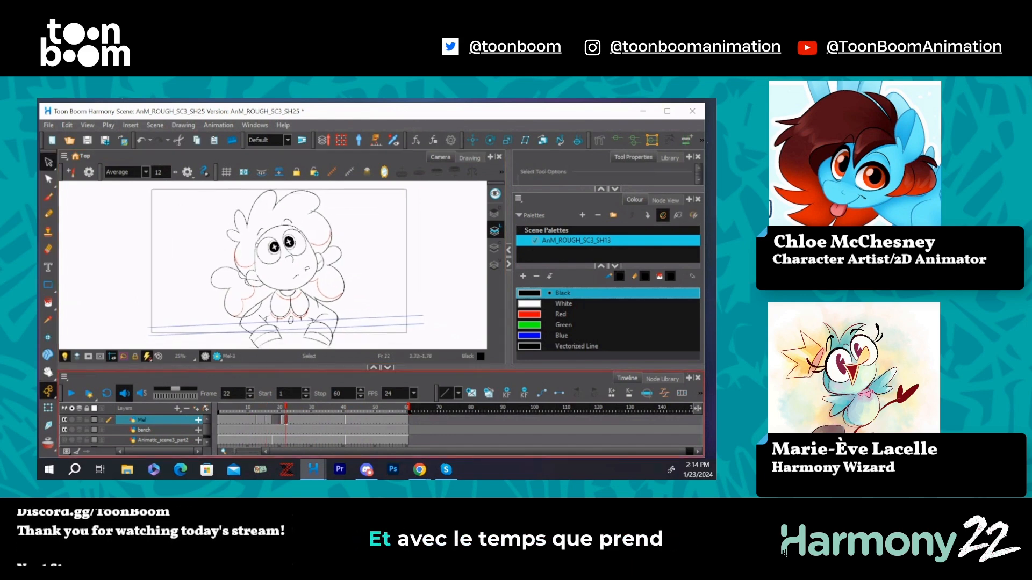
{"action": "left_click", "coordinate": [301, 271]}
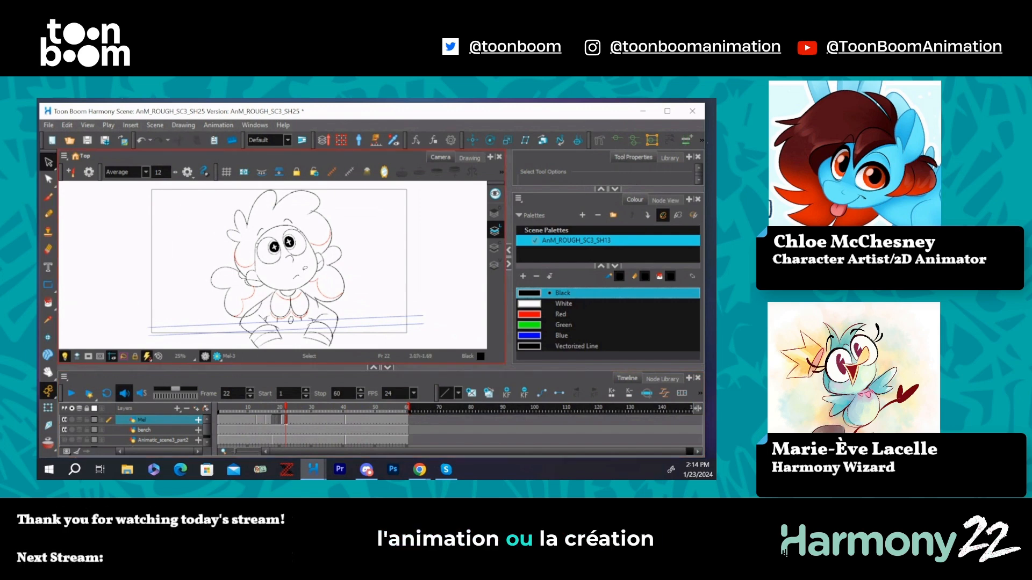
{"action": "key", "text": "ctrl+v"}
{"action": "left_click", "coordinate": [357, 237]}
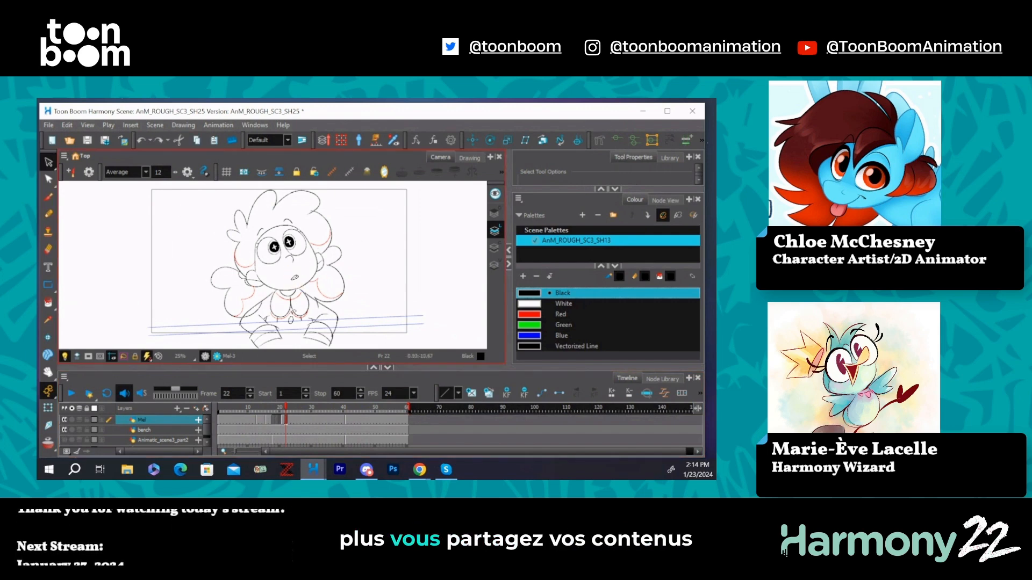
Step: Copy the complete open-mouthed character from frame 22 into a separate drawing at frame 18
{"action": "key", "text": "ctrl+a"}
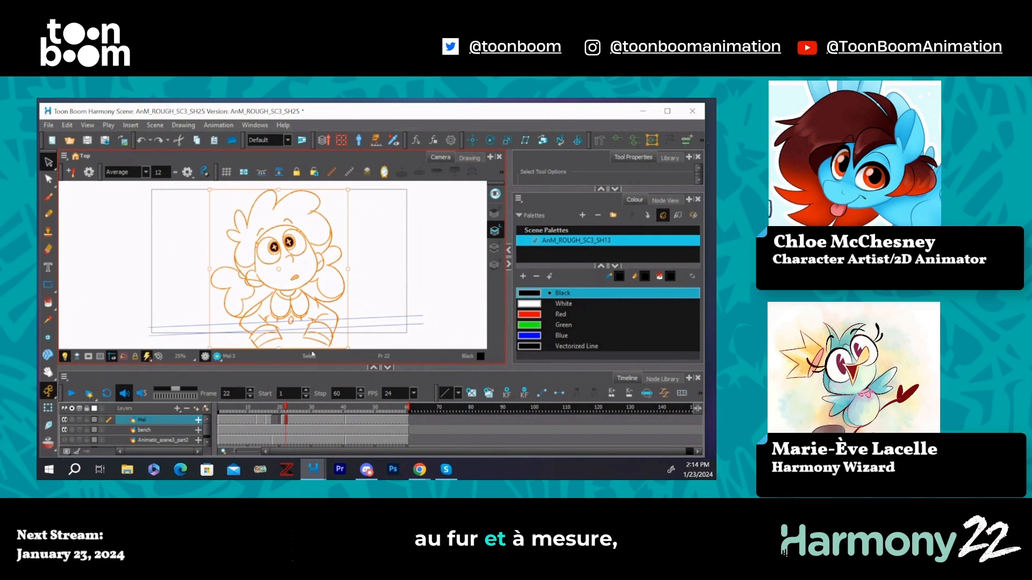
{"action": "left_click", "coordinate": [273, 421]}
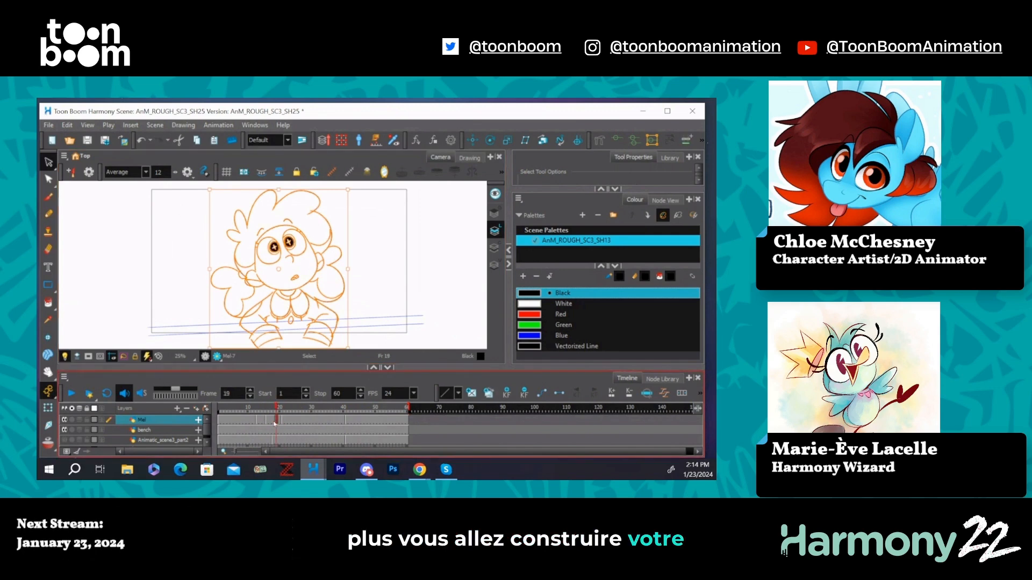
{"action": "left_click_drag", "start_coordinate": [277, 422], "coordinate": [257, 420]}
{"action": "left_click", "coordinate": [379, 300]}
Step: Delete the screen-left arm's selected linework from the closed-eye character drawing at frame 17
{"action": "left_click", "coordinate": [269, 423]}
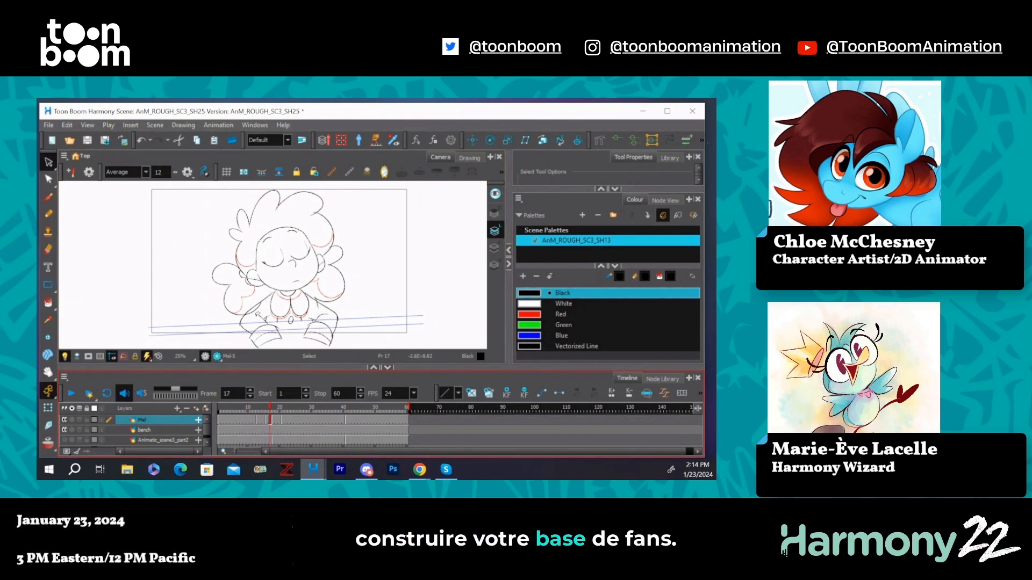
{"action": "left_click", "coordinate": [264, 316]}
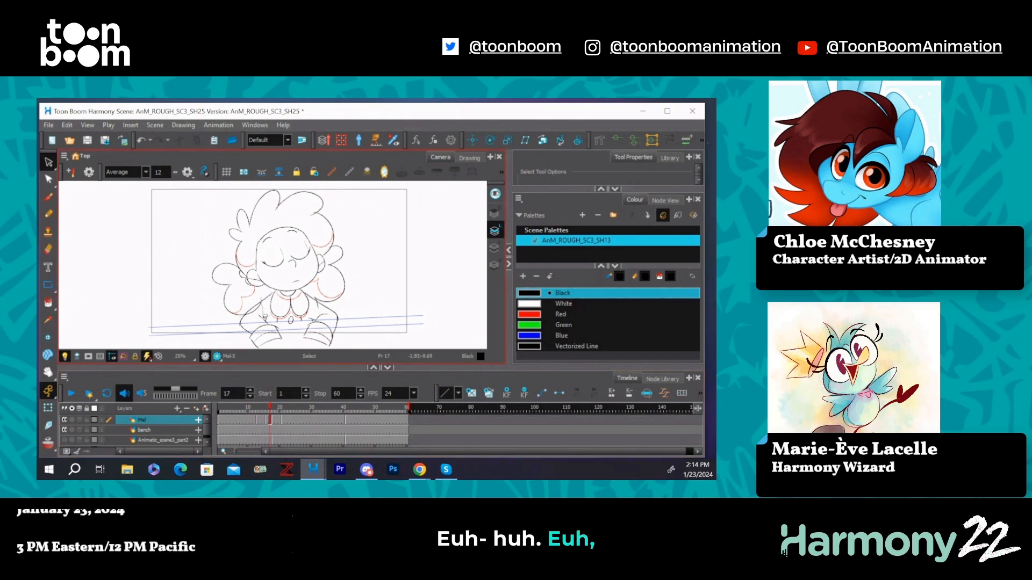
{"action": "left_click", "coordinate": [263, 301]}
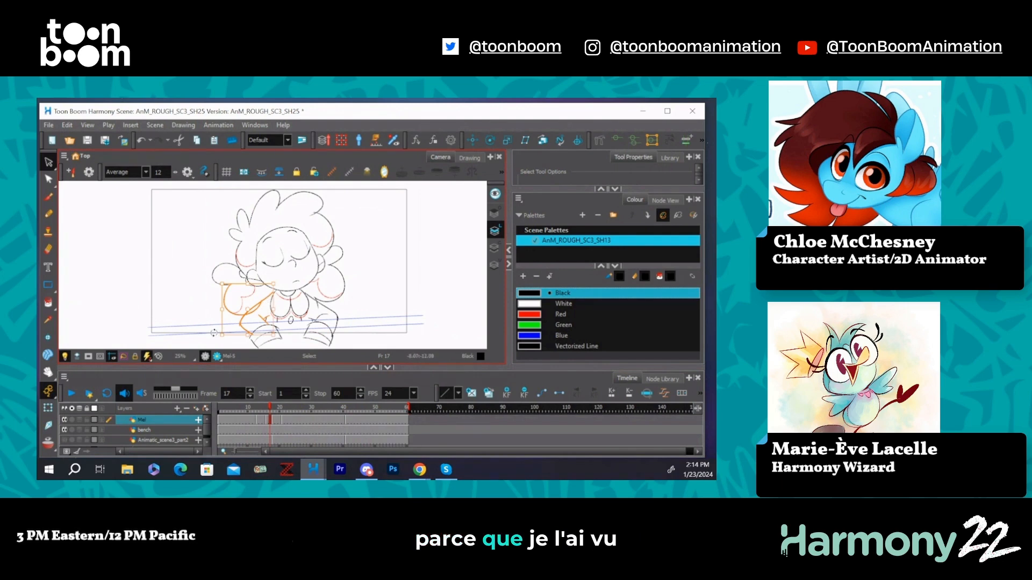
{"action": "left_click", "coordinate": [267, 304]}
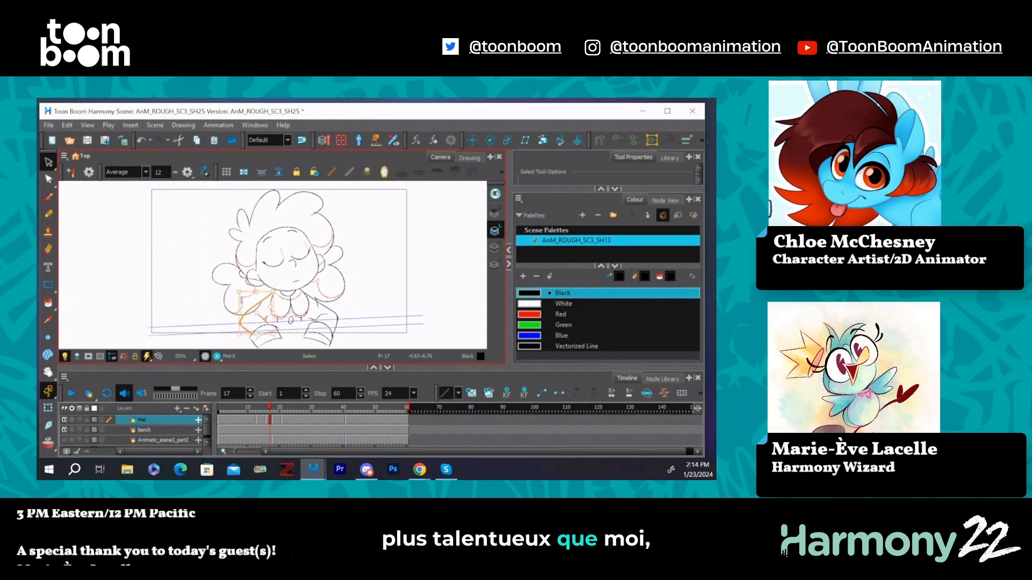
{"action": "key", "text": "Delete"}
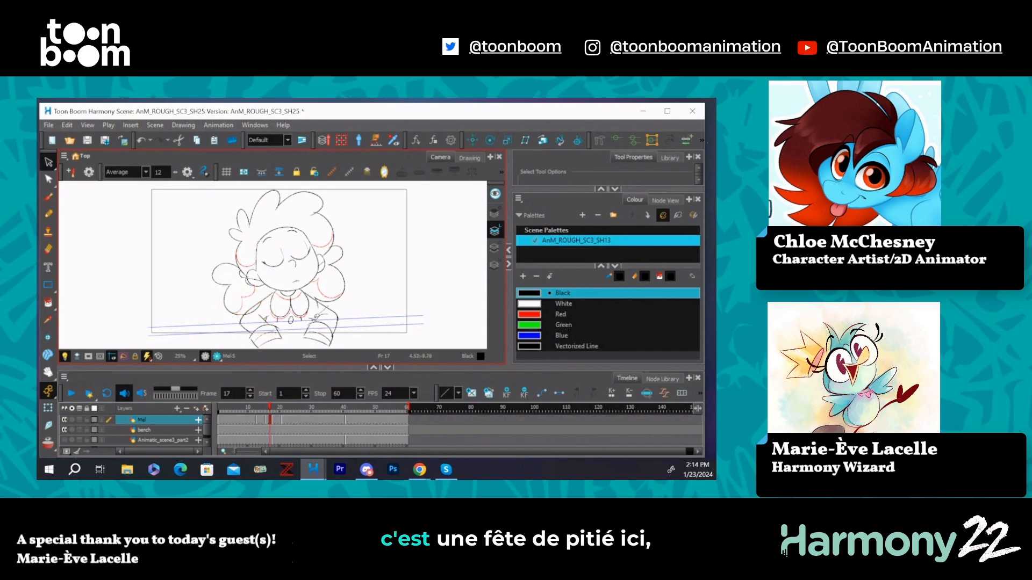
Step: Delete the screen-right arm's linework at frame 17, undoing the first deletion and adjusting the selection before deleting again
{"action": "left_click", "coordinate": [333, 311]}
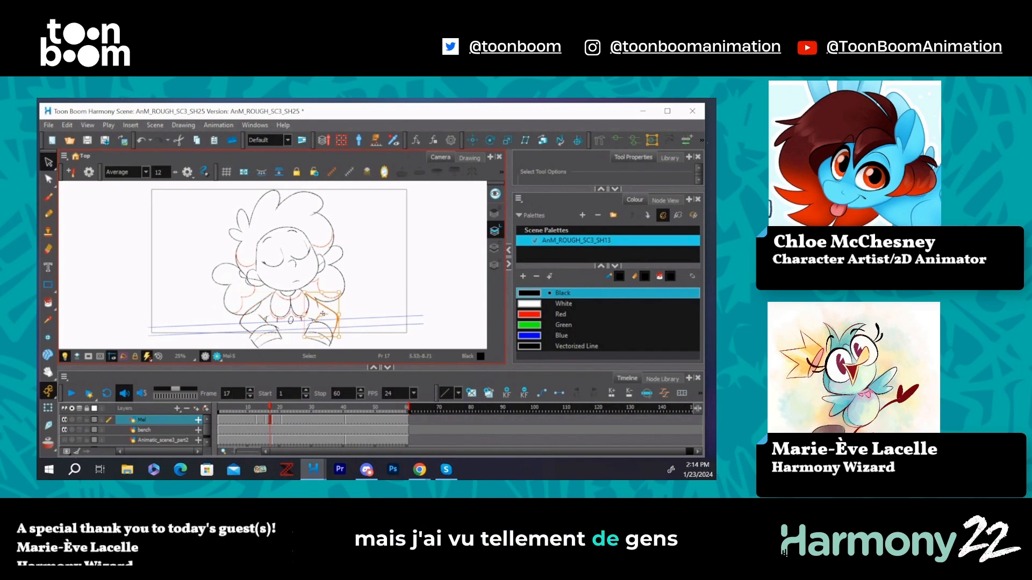
{"action": "key", "text": "Delete"}
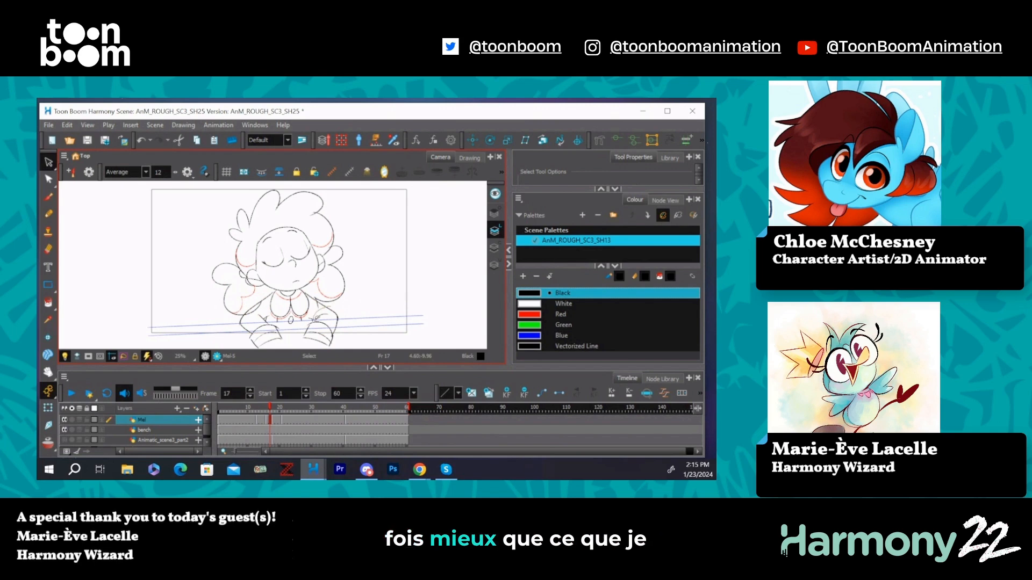
{"action": "key", "text": "ctrl+z"}
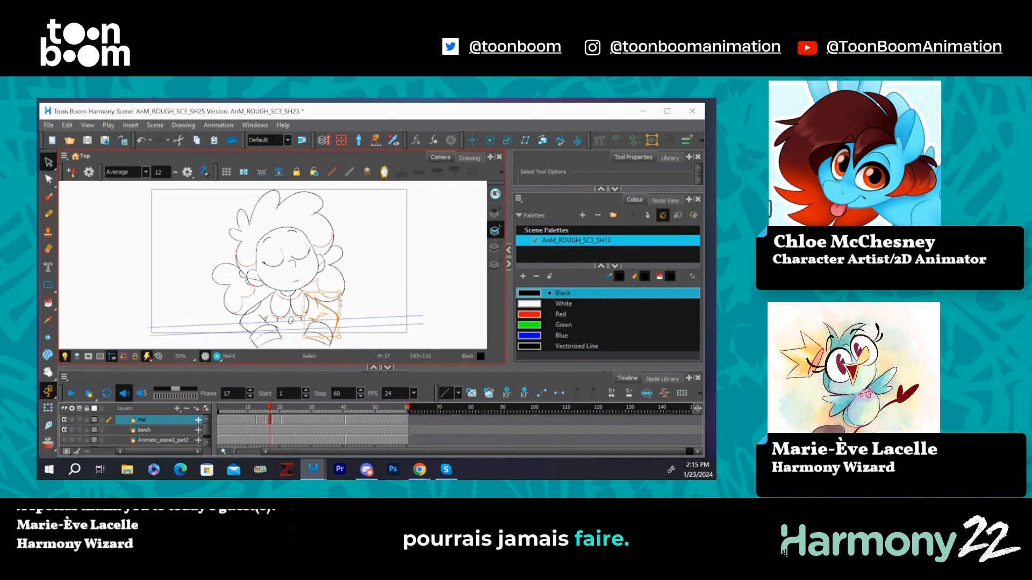
{"action": "left_click_drag", "start_coordinate": [341, 304], "coordinate": [341, 301]}
{"action": "key", "text": "Delete"}
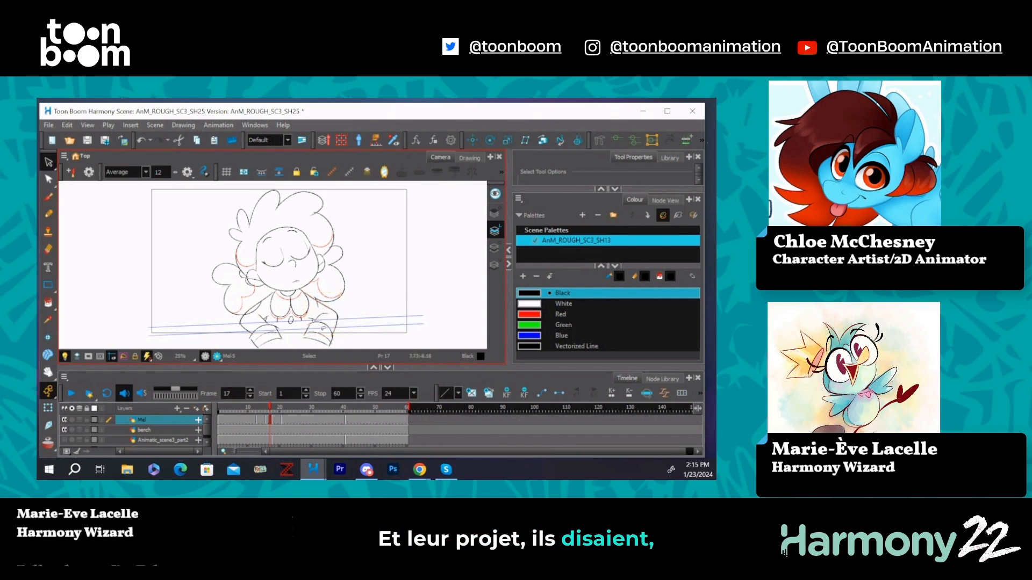
Step: Adjust the legs slightly on the closed-eye drawing at frame 16, comparing it with the open-eyed drawings that follow
{"action": "left_click", "coordinate": [273, 415]}
{"action": "left_click", "coordinate": [304, 407]}
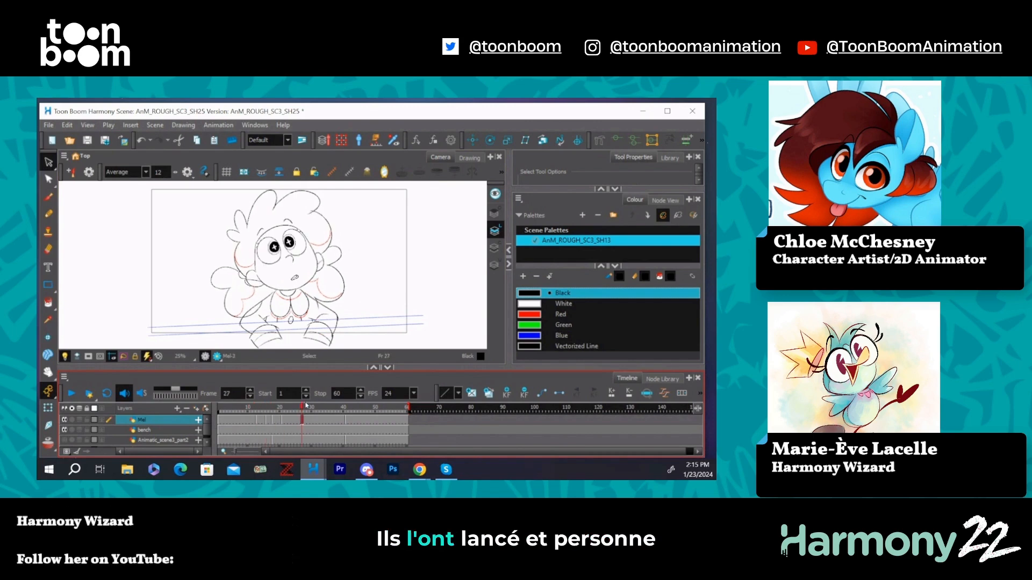
{"action": "mouse_move", "coordinate": [279, 425]}
{"action": "left_mouse_down"}
{"action": "mouse_move", "coordinate": [258, 430]}
{"action": "mouse_move", "coordinate": [267, 434]}
{"action": "left_mouse_up"}
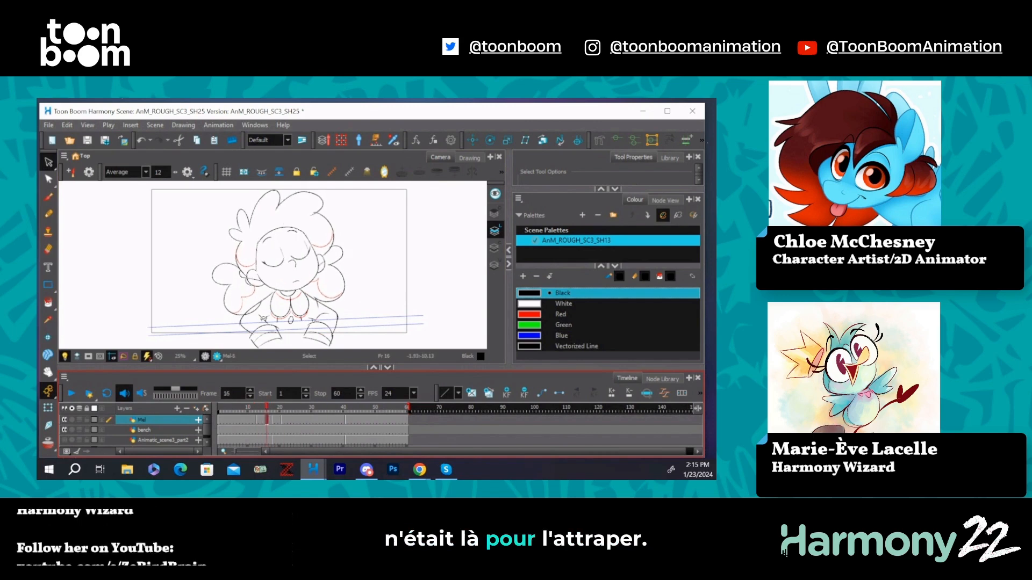
{"action": "mouse_move", "coordinate": [266, 342]}
{"action": "left_mouse_down"}
{"action": "mouse_move", "coordinate": [283, 326]}
{"action": "mouse_move", "coordinate": [274, 323]}
{"action": "mouse_move", "coordinate": [264, 327]}
{"action": "mouse_move", "coordinate": [326, 325]}
{"action": "left_mouse_up"}
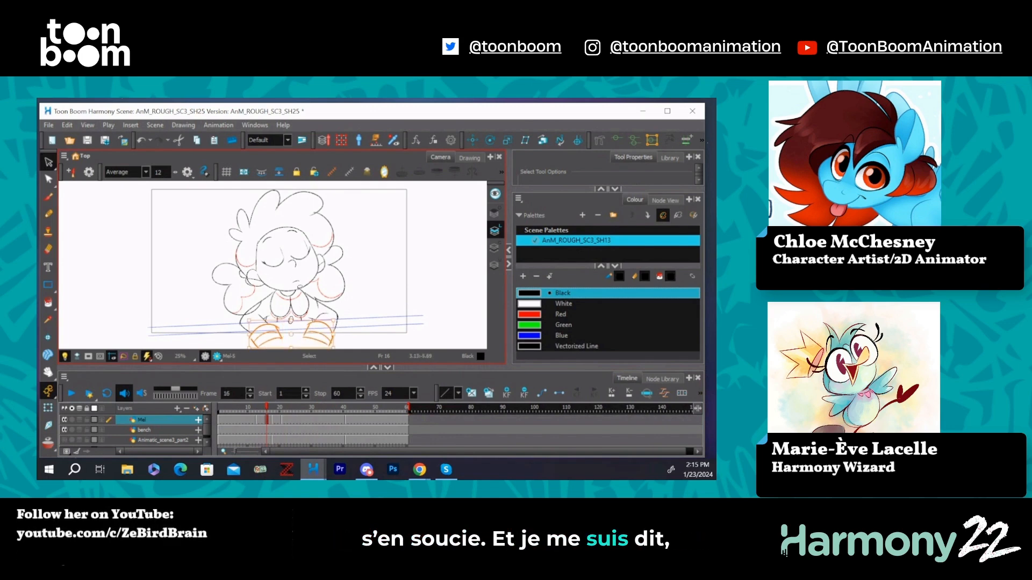
{"action": "left_click", "coordinate": [262, 426]}
{"action": "mouse_move", "coordinate": [262, 425]}
{"action": "left_mouse_down"}
{"action": "mouse_move", "coordinate": [315, 428]}
{"action": "mouse_move", "coordinate": [245, 430]}
{"action": "mouse_move", "coordinate": [277, 433]}
{"action": "left_mouse_up"}
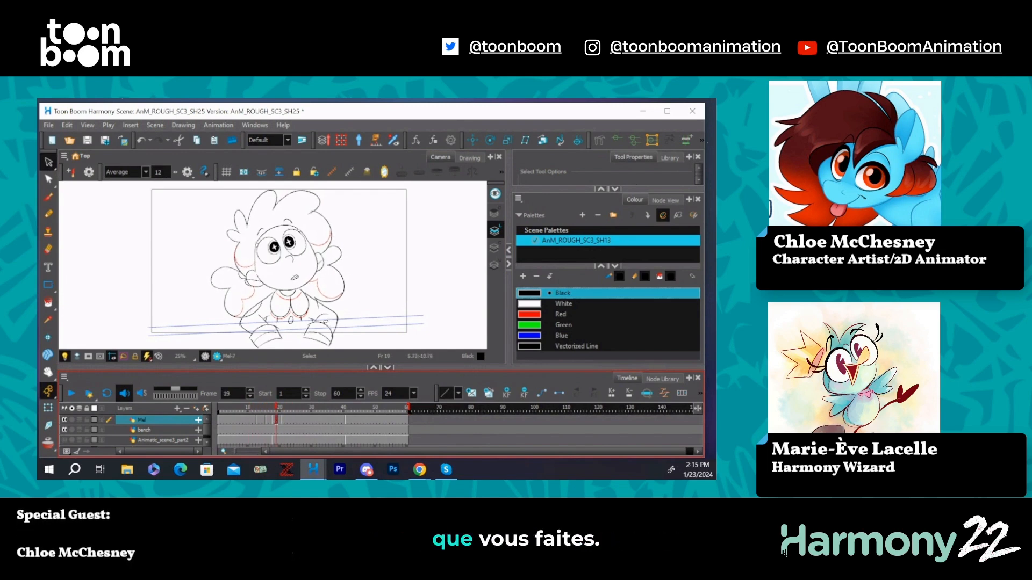
Step: Adjust the eye outlines and both eyebrows on the open-mouthed character drawing at frame 19
{"action": "left_click", "coordinate": [277, 421]}
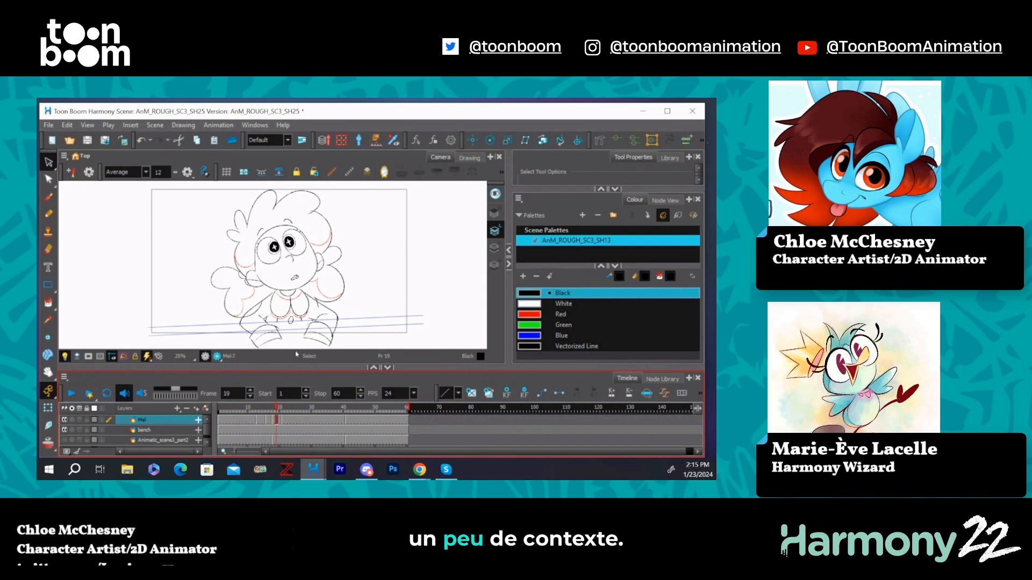
{"action": "mouse_move", "coordinate": [344, 209]}
{"action": "left_mouse_down"}
{"action": "mouse_move", "coordinate": [255, 177]}
{"action": "mouse_move", "coordinate": [382, 248]}
{"action": "left_mouse_up"}
{"action": "left_click", "coordinate": [382, 248]}
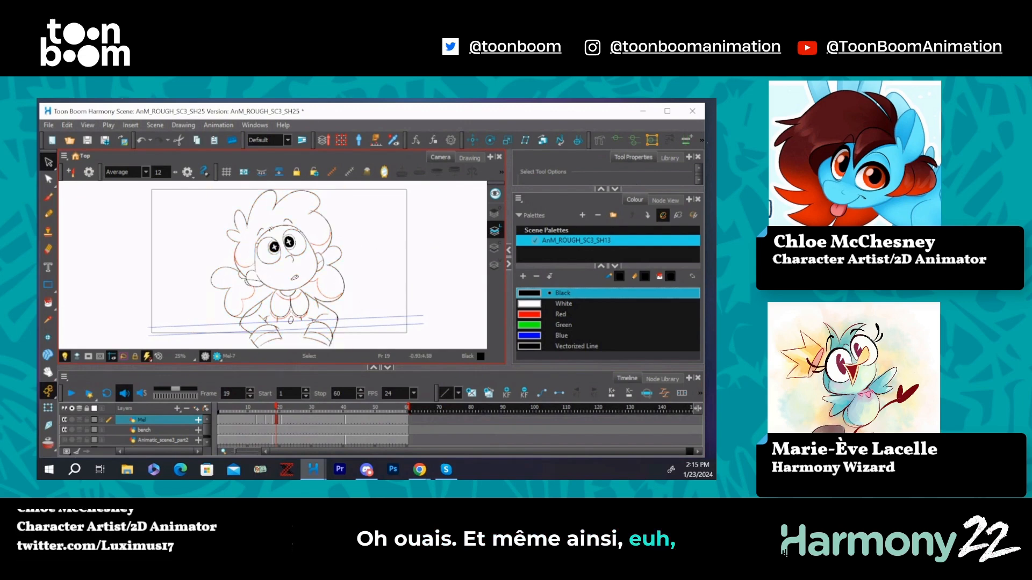
{"action": "scroll", "coordinate": [270, 228], "scroll_direction": "up", "scroll_amount": 2}
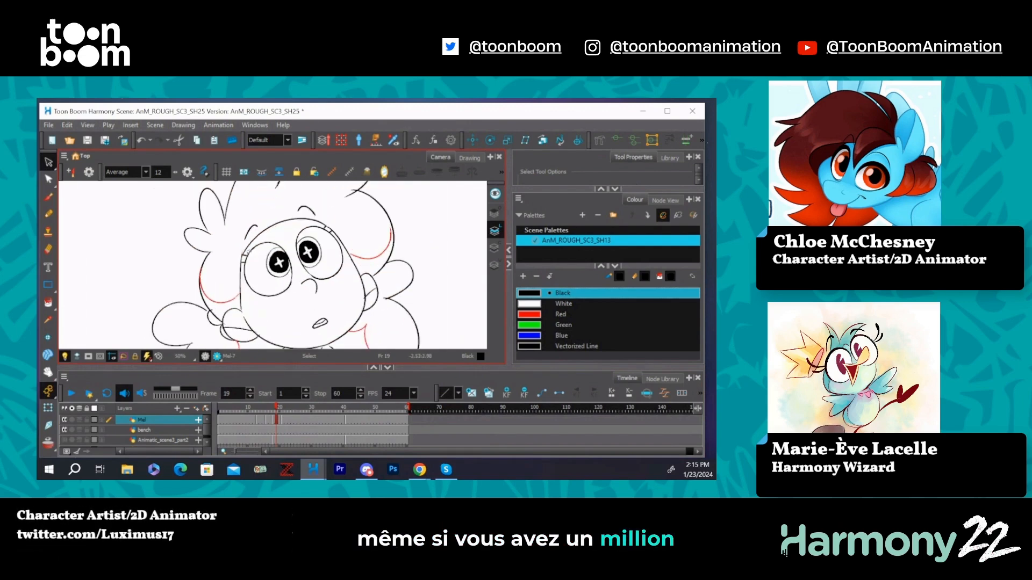
{"action": "left_click", "coordinate": [272, 243]}
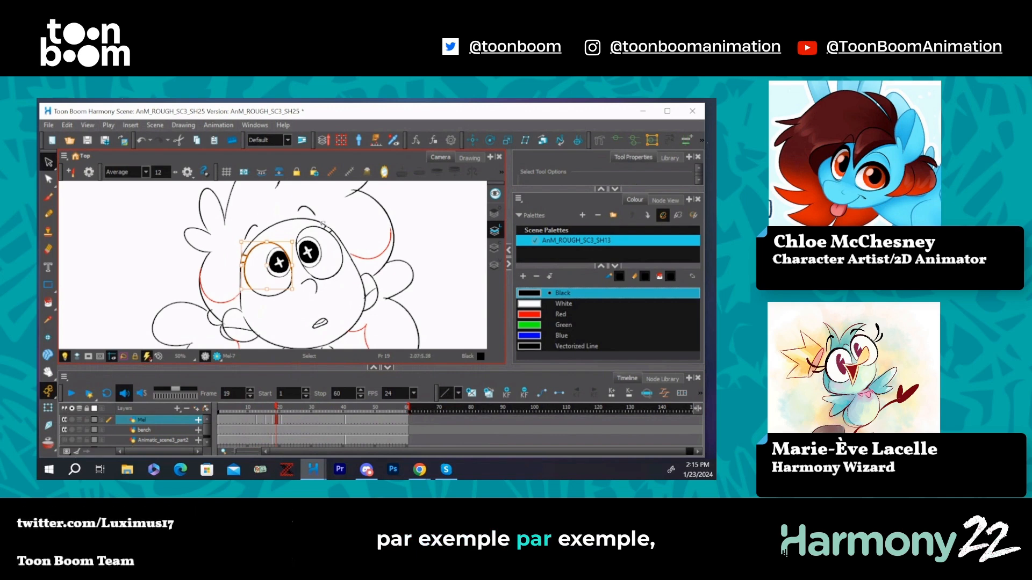
{"action": "left_click", "coordinate": [328, 230], "text": "shift"}
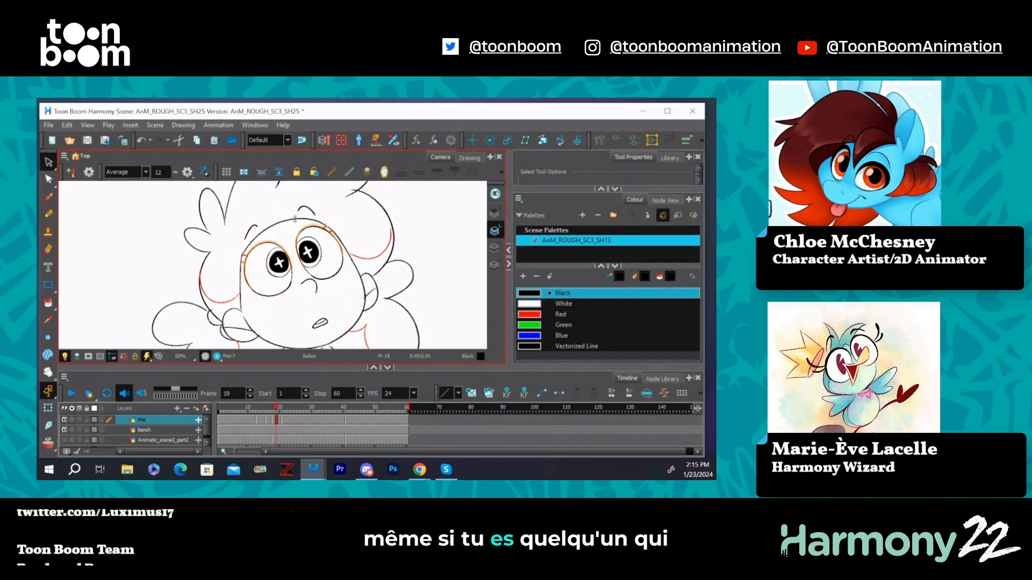
{"action": "mouse_move", "coordinate": [326, 195]}
{"action": "left_mouse_down"}
{"action": "mouse_move", "coordinate": [261, 219]}
{"action": "mouse_move", "coordinate": [243, 242]}
{"action": "left_mouse_up"}
{"action": "left_click_drag", "start_coordinate": [299, 211], "coordinate": [297, 208]}
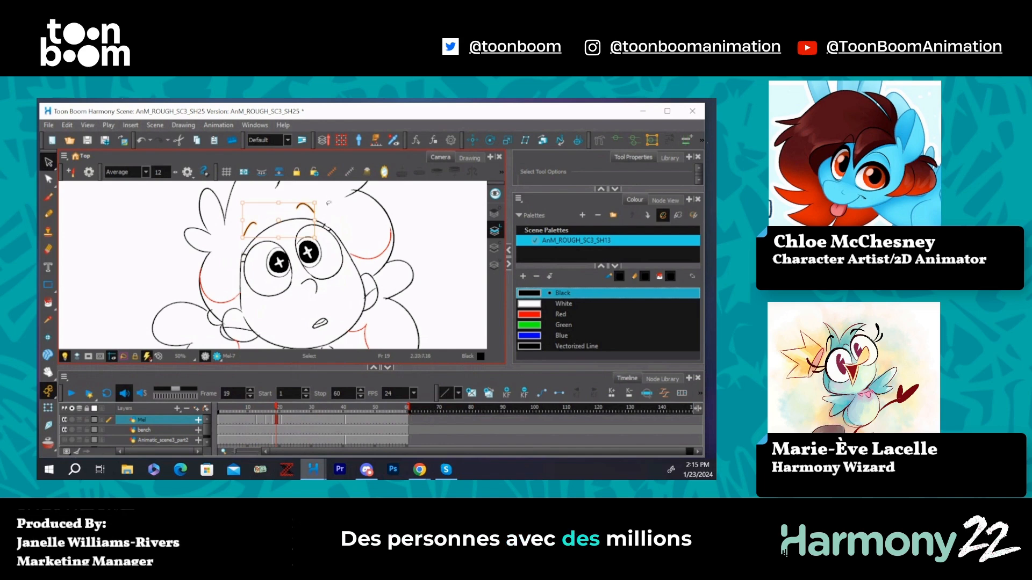
{"action": "key", "text": "Delete"}
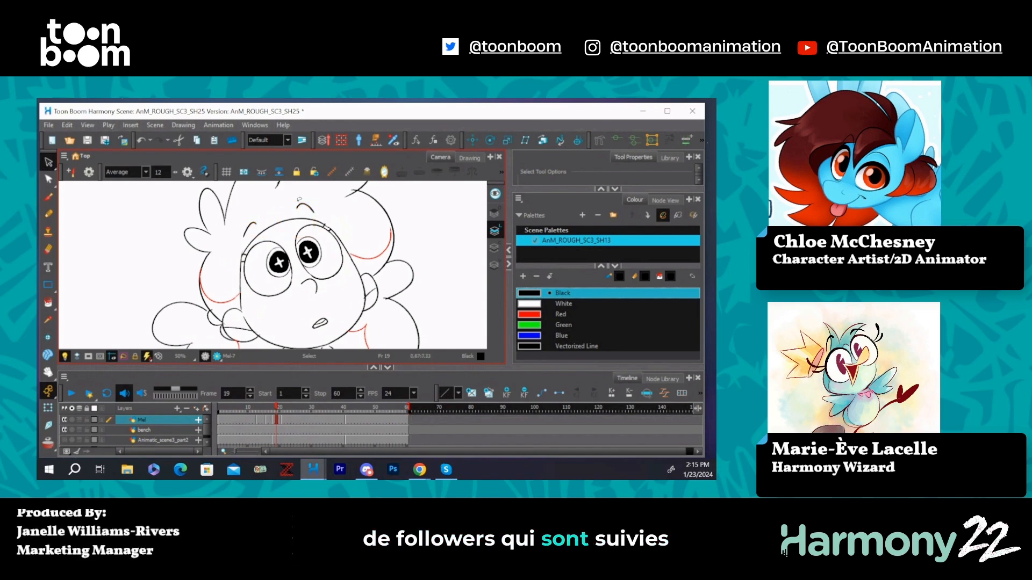
Step: Select the whole head with its face and top hair at frame 18 and adjust its placement slightly
{"action": "scroll", "coordinate": [299, 200], "scroll_direction": "down", "scroll_amount": 6}
{"action": "scroll", "coordinate": [279, 201], "scroll_direction": "up", "scroll_amount": 4}
{"action": "scroll", "coordinate": [282, 200], "scroll_direction": "down", "scroll_amount": 1}
{"action": "scroll", "coordinate": [281, 200], "scroll_direction": "down", "scroll_amount": 1}
{"action": "scroll", "coordinate": [314, 192], "scroll_direction": "up", "scroll_amount": 1}
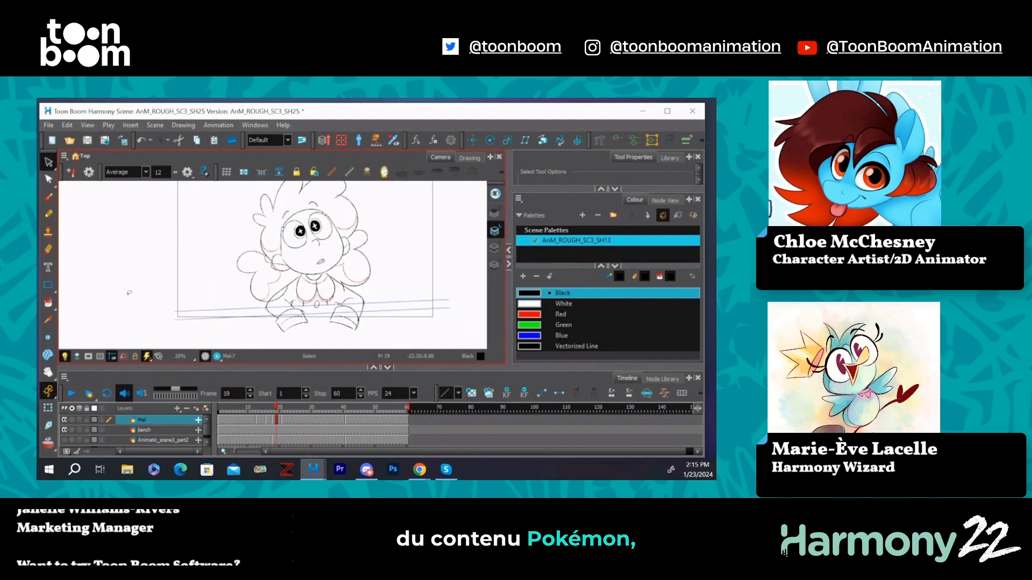
{"action": "key", "text": "space"}
{"action": "mouse_move", "coordinate": [341, 250]}
{"action": "left_mouse_down"}
{"action": "mouse_move", "coordinate": [339, 274]}
{"action": "mouse_move", "coordinate": [344, 249]}
{"action": "left_mouse_up"}
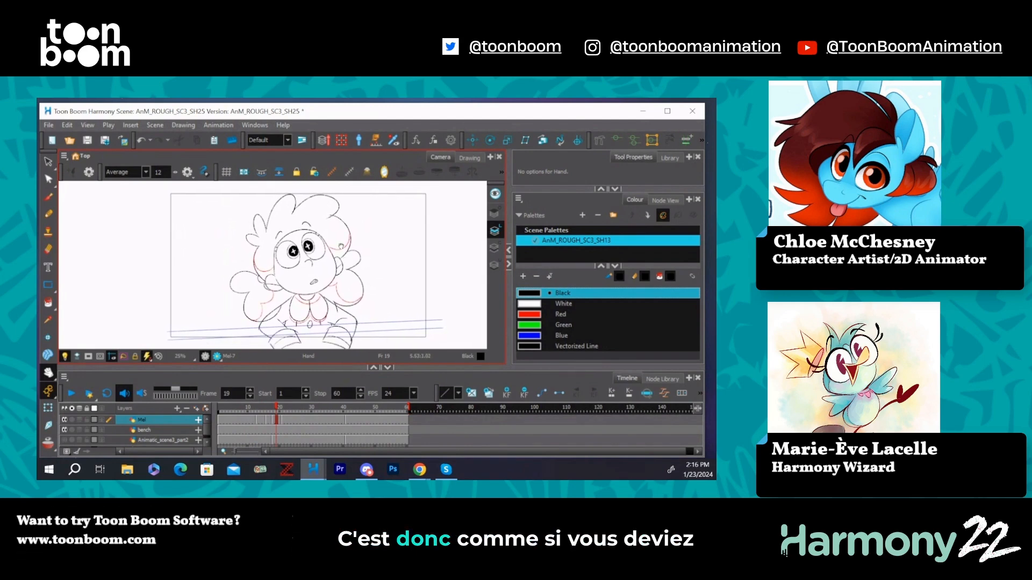
{"action": "left_click", "coordinate": [48, 161]}
{"action": "left_click", "coordinate": [281, 421]}
{"action": "mouse_move", "coordinate": [280, 422]}
{"action": "left_mouse_down"}
{"action": "mouse_move", "coordinate": [291, 420]}
{"action": "mouse_move", "coordinate": [267, 421]}
{"action": "mouse_move", "coordinate": [299, 408]}
{"action": "mouse_move", "coordinate": [260, 443]}
{"action": "mouse_move", "coordinate": [274, 443]}
{"action": "left_mouse_up"}
{"action": "left_click", "coordinate": [256, 262]}
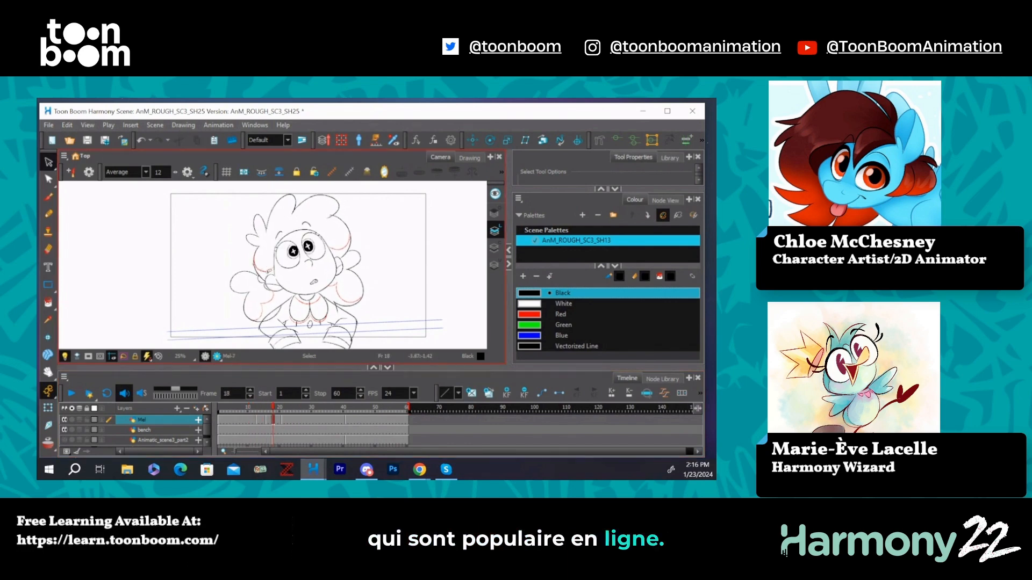
{"action": "left_click_drag", "start_coordinate": [299, 282], "coordinate": [261, 273]}
{"action": "left_click", "coordinate": [254, 256]}
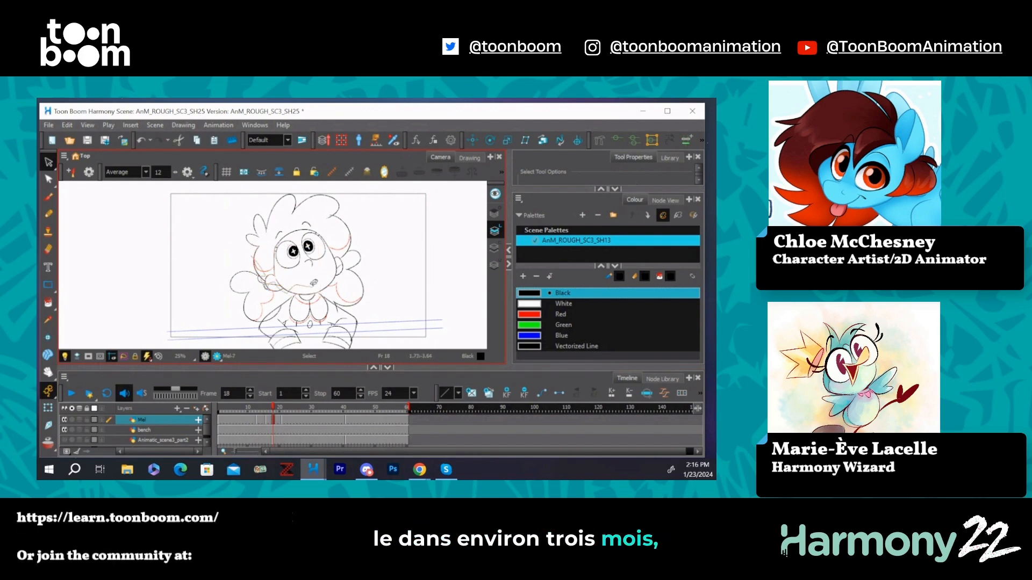
{"action": "left_click", "coordinate": [354, 231]}
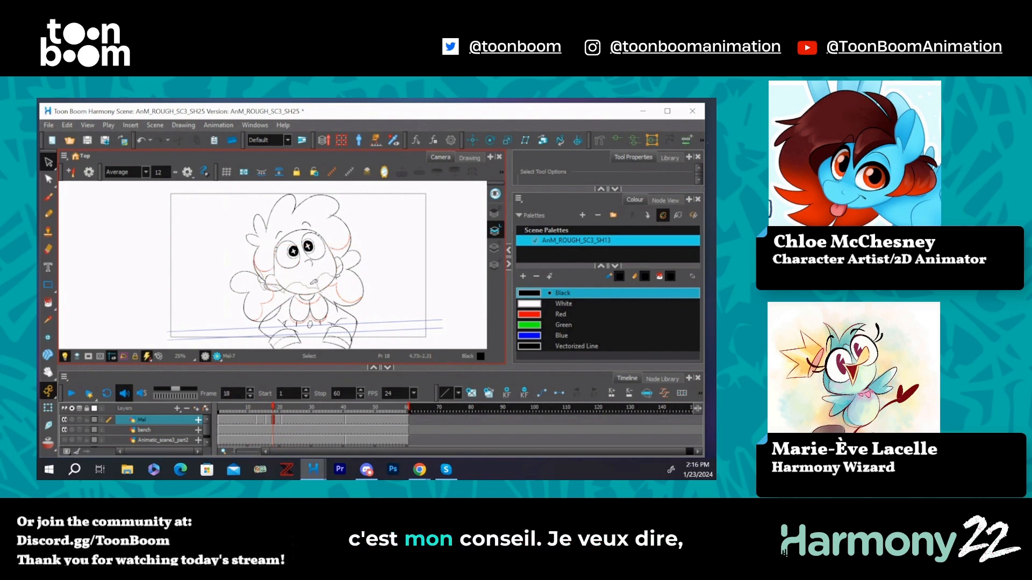
{"action": "mouse_move", "coordinate": [361, 247]}
{"action": "left_mouse_down"}
{"action": "mouse_move", "coordinate": [346, 194]}
{"action": "mouse_move", "coordinate": [285, 183]}
{"action": "left_mouse_up"}
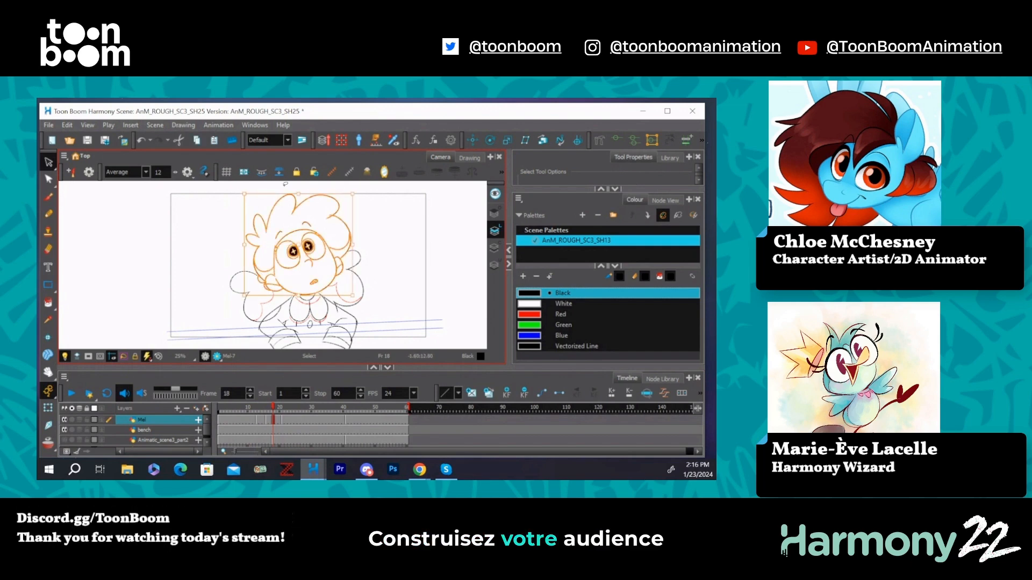
{"action": "left_click", "coordinate": [385, 208]}
Step: Rotate the screen-left and screen-right side hair puffs slightly, one after the other, at frame 18
{"action": "left_click", "coordinate": [253, 299]}
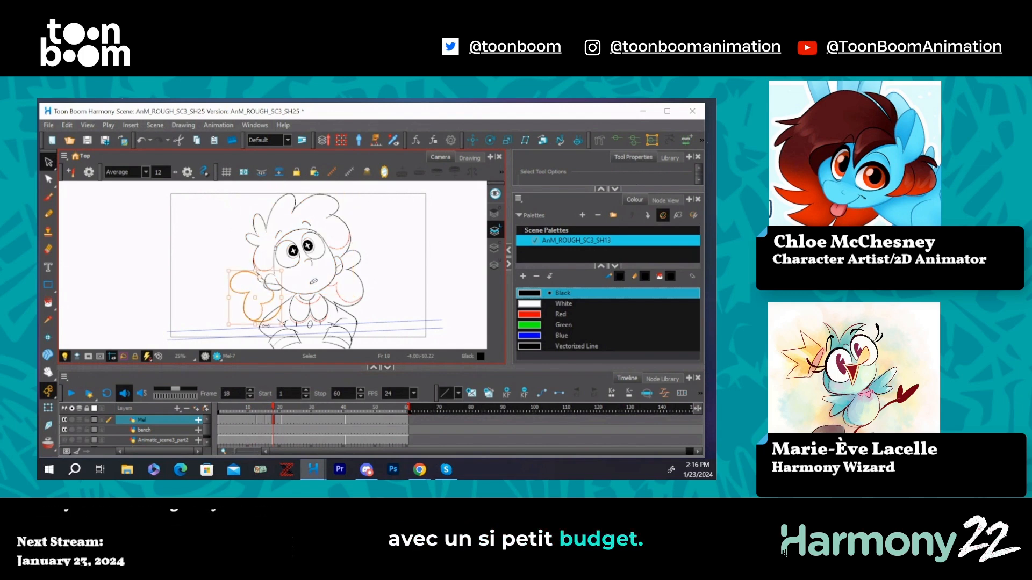
{"action": "left_click_drag", "start_coordinate": [266, 326], "coordinate": [266, 326]}
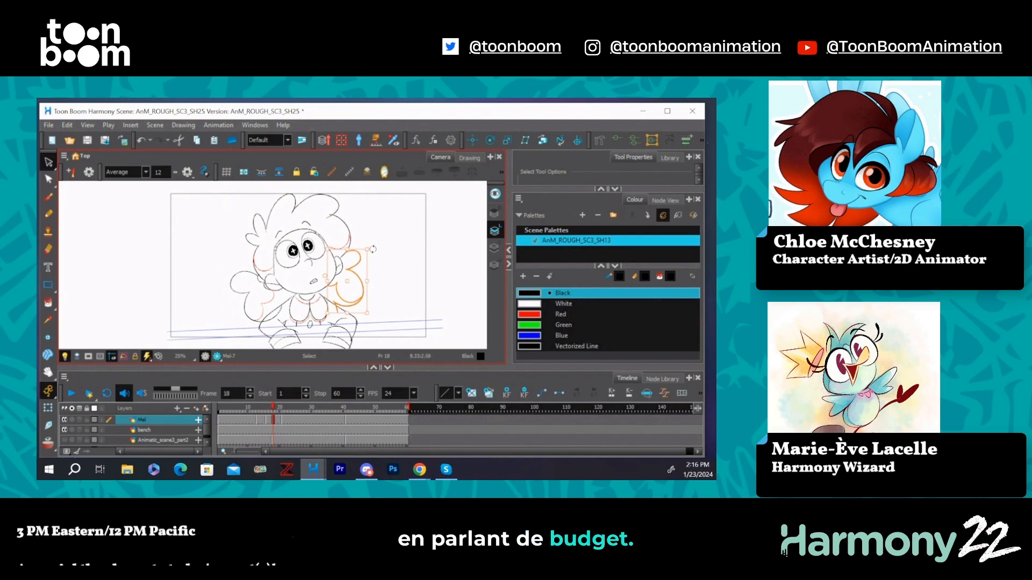
{"action": "left_click_drag", "start_coordinate": [373, 250], "coordinate": [375, 250]}
{"action": "left_click", "coordinate": [381, 241]}
Step: Rotate the tall hair tuft and the large curl on top of the head slightly at frame 19
{"action": "left_click", "coordinate": [257, 421]}
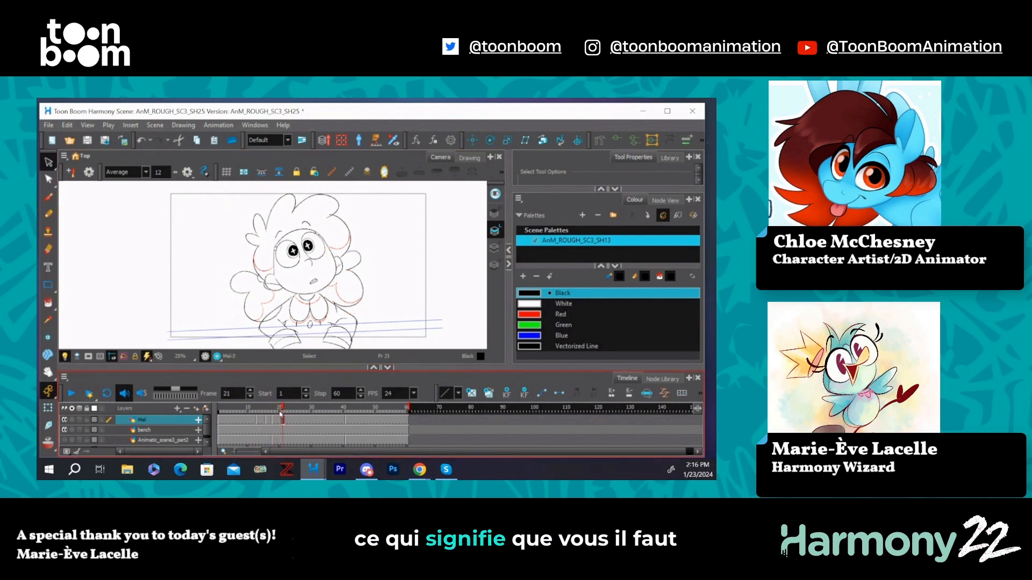
{"action": "mouse_move", "coordinate": [256, 420]}
{"action": "left_mouse_down"}
{"action": "mouse_move", "coordinate": [286, 421]}
{"action": "mouse_move", "coordinate": [255, 422]}
{"action": "left_mouse_up"}
{"action": "left_click", "coordinate": [277, 420]}
{"action": "left_click", "coordinate": [297, 206]}
{"action": "left_click", "coordinate": [322, 188]}
{"action": "left_click", "coordinate": [294, 198]}
{"action": "left_click", "coordinate": [305, 191]}
{"action": "left_click", "coordinate": [294, 199]}
{"action": "left_click_drag", "start_coordinate": [304, 192], "coordinate": [308, 191]}
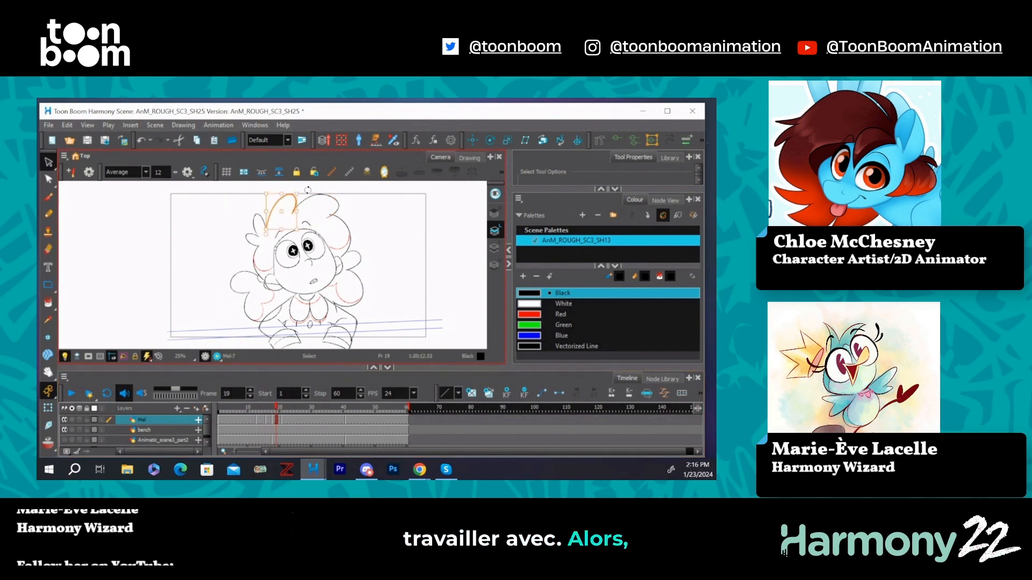
{"action": "left_click", "coordinate": [326, 188]}
{"action": "left_click", "coordinate": [295, 208]}
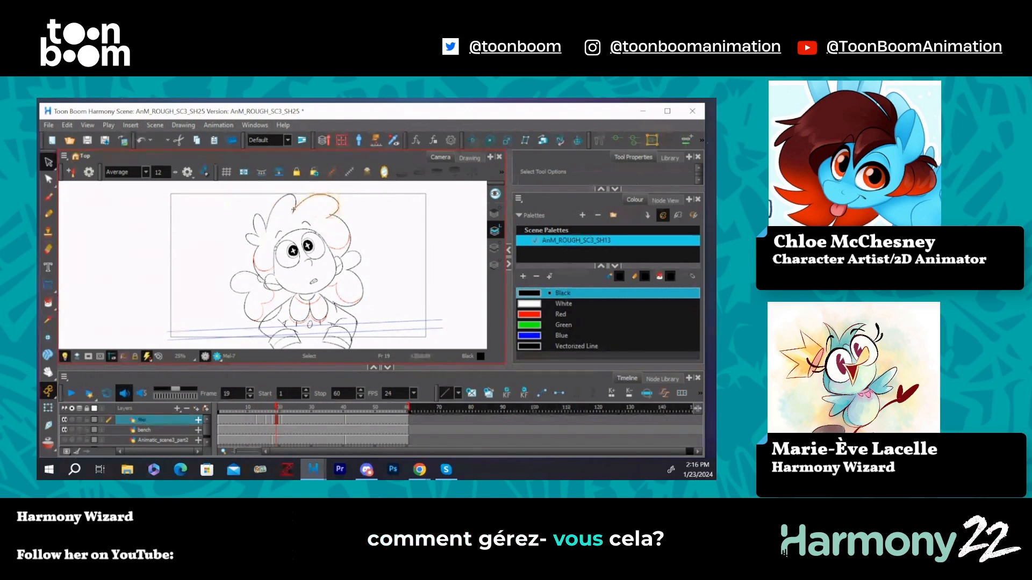
{"action": "left_click", "coordinate": [355, 195]}
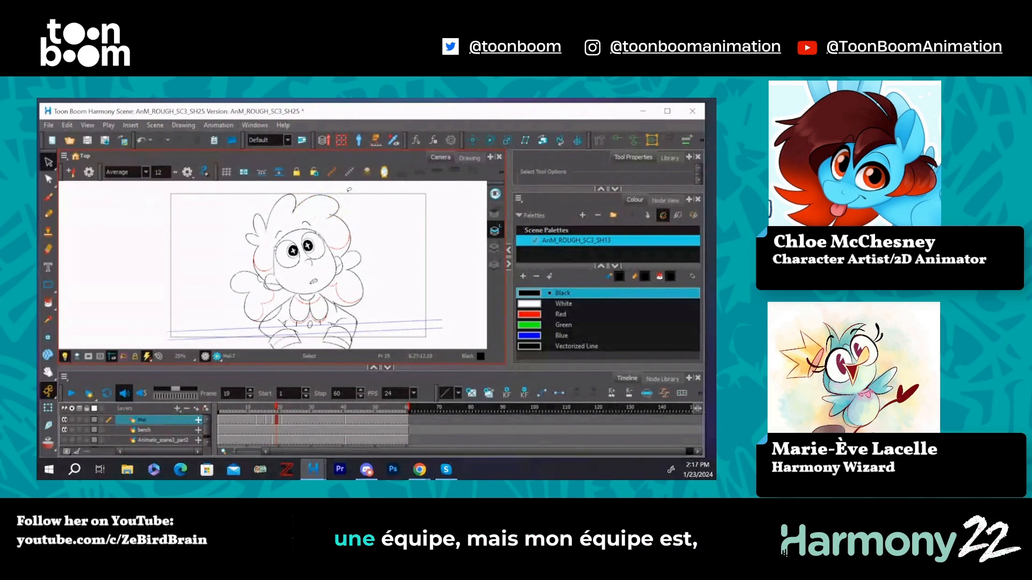
{"action": "left_click_drag", "start_coordinate": [266, 421], "coordinate": [291, 423]}
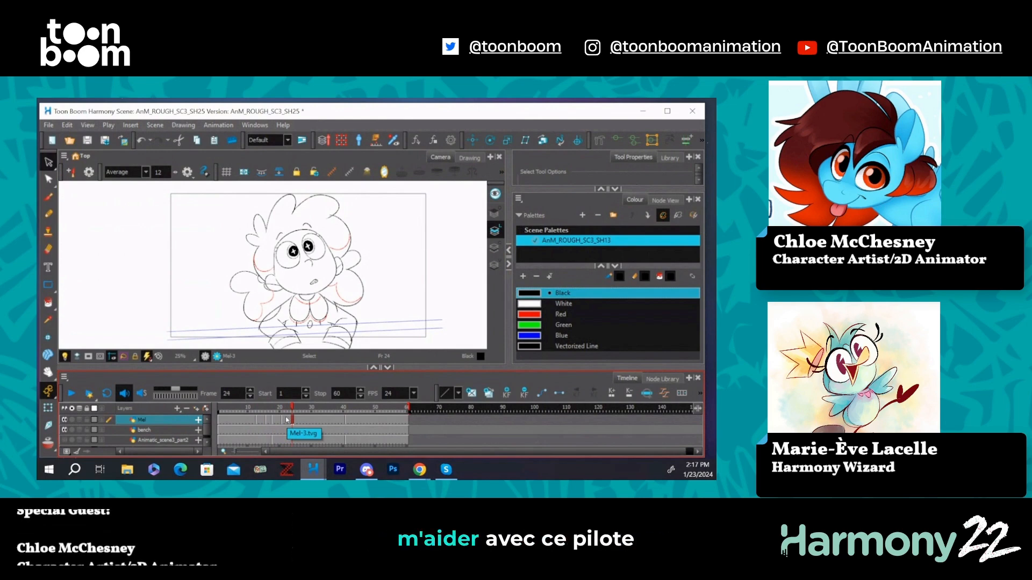
{"action": "left_click", "coordinate": [48, 371]}
{"action": "left_click_drag", "start_coordinate": [374, 239], "coordinate": [368, 236]}
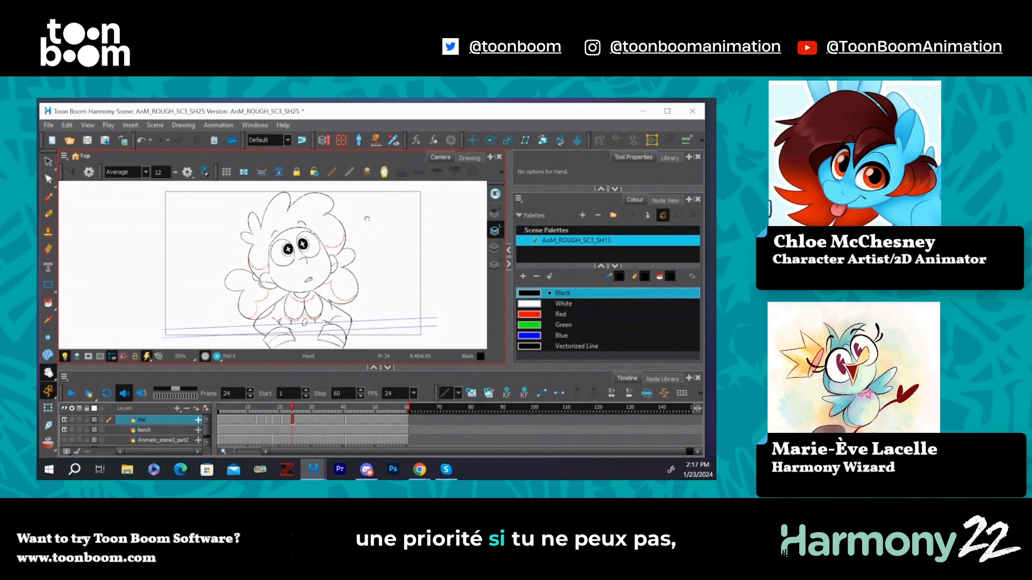
{"action": "left_click", "coordinate": [292, 411]}
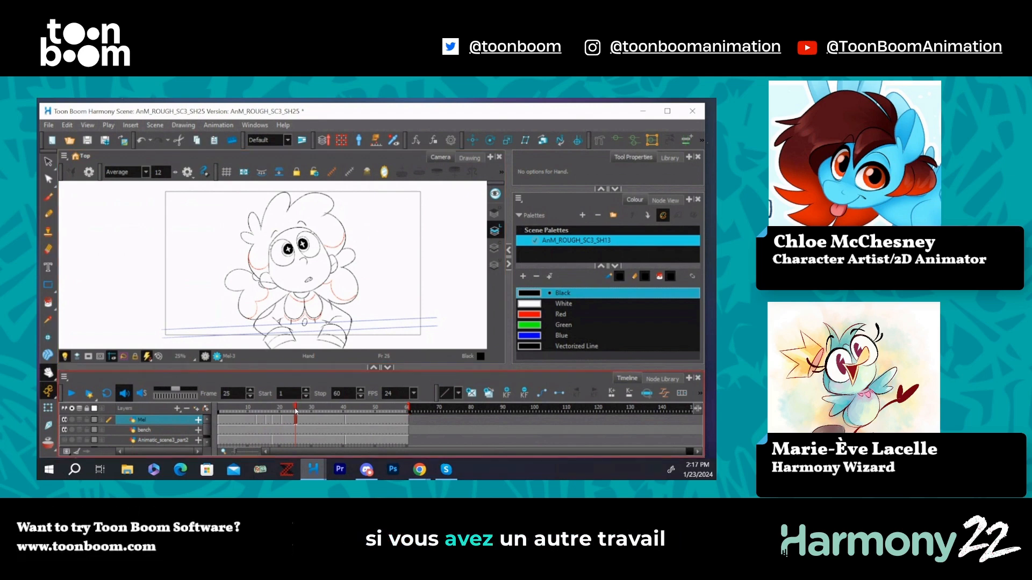
{"action": "left_click", "coordinate": [290, 419]}
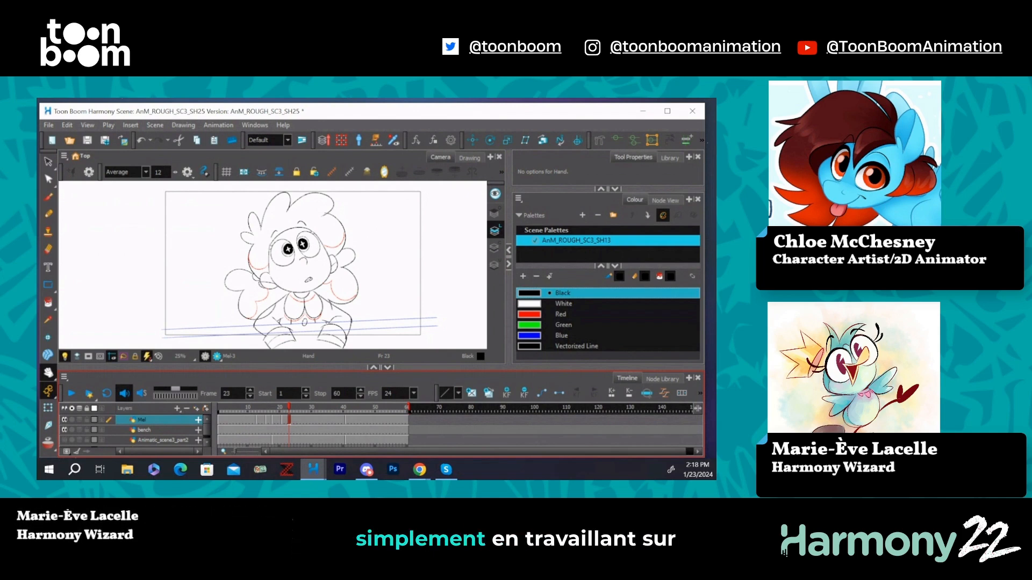
{"action": "left_click_drag", "start_coordinate": [289, 430], "coordinate": [270, 431]}
Step: Clear the exposure around frame 38 and copy the complete character from frame 36 into a separate drawing there
{"action": "mouse_move", "coordinate": [338, 411]}
{"action": "left_mouse_down"}
{"action": "mouse_move", "coordinate": [260, 430]}
{"action": "mouse_move", "coordinate": [317, 429]}
{"action": "mouse_move", "coordinate": [247, 430]}
{"action": "mouse_move", "coordinate": [301, 428]}
{"action": "mouse_move", "coordinate": [344, 404]}
{"action": "mouse_move", "coordinate": [338, 413]}
{"action": "mouse_move", "coordinate": [357, 413]}
{"action": "mouse_move", "coordinate": [338, 423]}
{"action": "left_mouse_up"}
{"action": "left_click", "coordinate": [342, 423]}
{"action": "key", "text": "Delete"}
{"action": "left_click", "coordinate": [331, 421]}
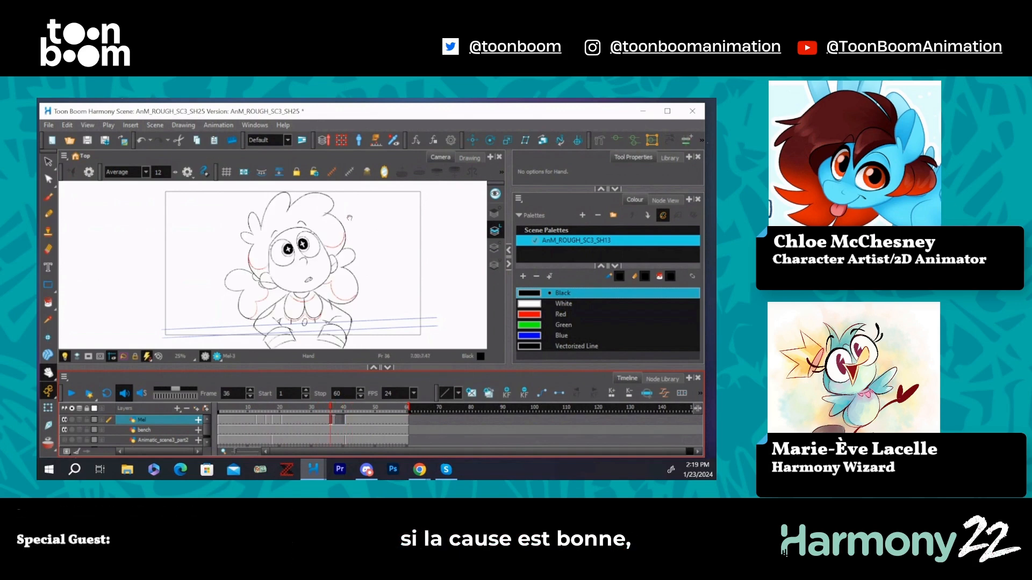
{"action": "key", "text": "alt+s"}
{"action": "mouse_move", "coordinate": [369, 220]}
{"action": "left_mouse_down"}
{"action": "mouse_move", "coordinate": [346, 194]}
{"action": "mouse_move", "coordinate": [472, 243]}
{"action": "left_mouse_up"}
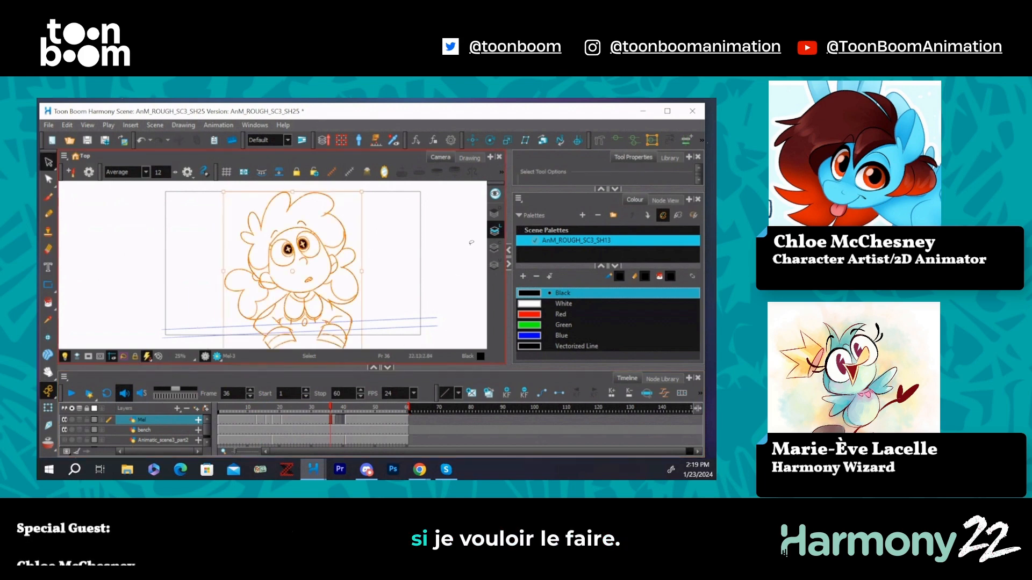
{"action": "left_click", "coordinate": [338, 422]}
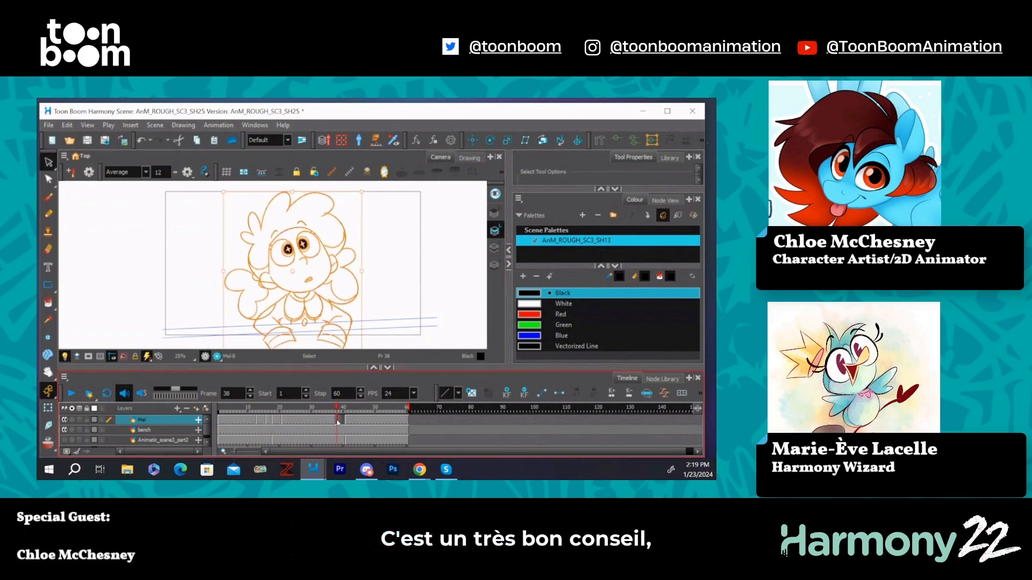
{"action": "left_click", "coordinate": [390, 275]}
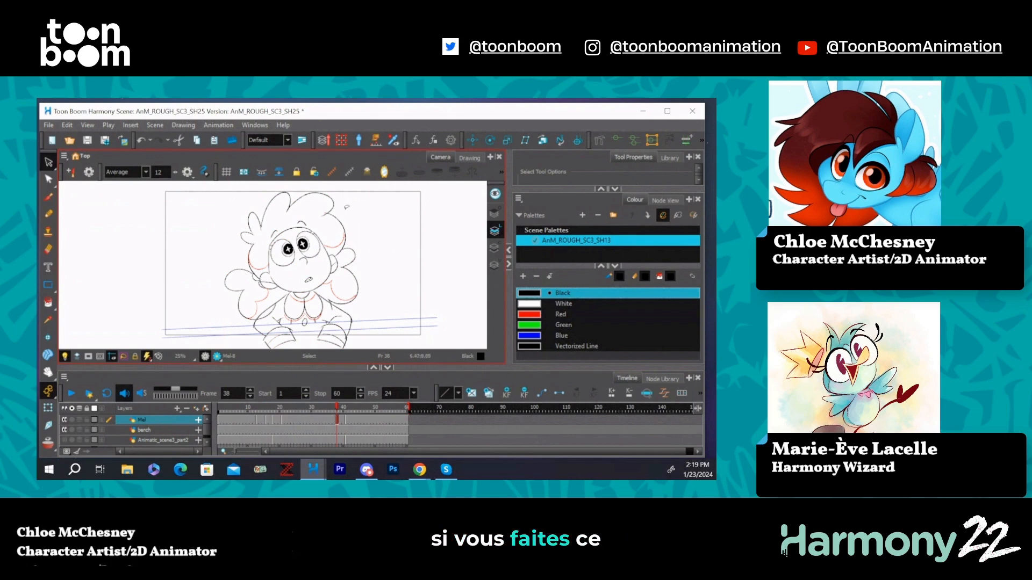
Step: Adjust the head and the eyes, nose and mouth slightly on the character's drawing at frame 38
{"action": "mouse_move", "coordinate": [246, 216]}
{"action": "left_mouse_down"}
{"action": "mouse_move", "coordinate": [248, 250]}
{"action": "mouse_move", "coordinate": [279, 291]}
{"action": "mouse_move", "coordinate": [342, 243]}
{"action": "left_mouse_up"}
{"action": "mouse_move", "coordinate": [364, 207]}
{"action": "left_mouse_down"}
{"action": "mouse_move", "coordinate": [333, 192]}
{"action": "mouse_move", "coordinate": [242, 241]}
{"action": "mouse_move", "coordinate": [256, 279]}
{"action": "left_mouse_up"}
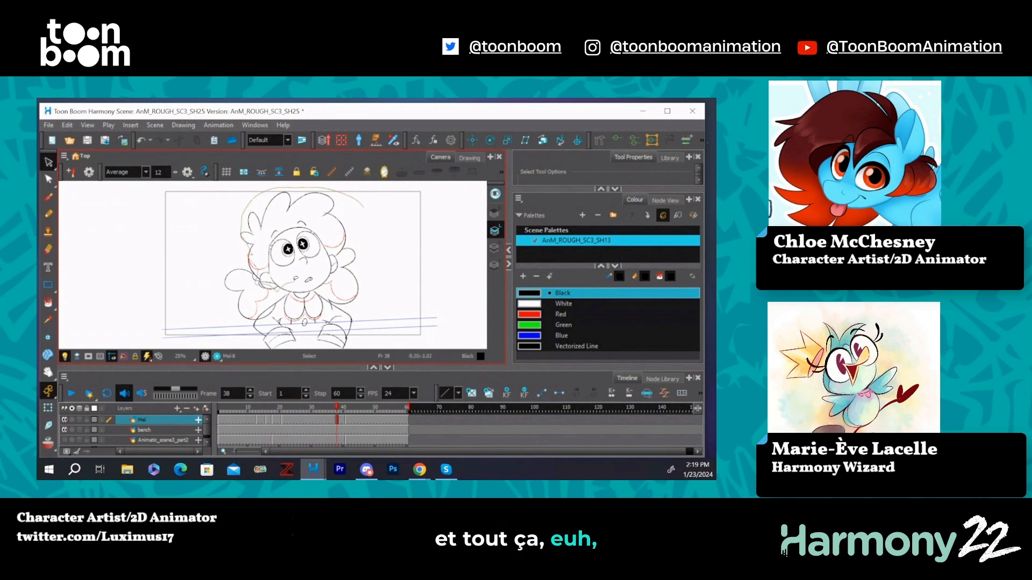
{"action": "mouse_move", "coordinate": [341, 274]}
{"action": "left_mouse_down"}
{"action": "mouse_move", "coordinate": [335, 252]}
{"action": "mouse_move", "coordinate": [366, 202]}
{"action": "mouse_move", "coordinate": [355, 193]}
{"action": "left_mouse_up"}
{"action": "left_click", "coordinate": [360, 194]}
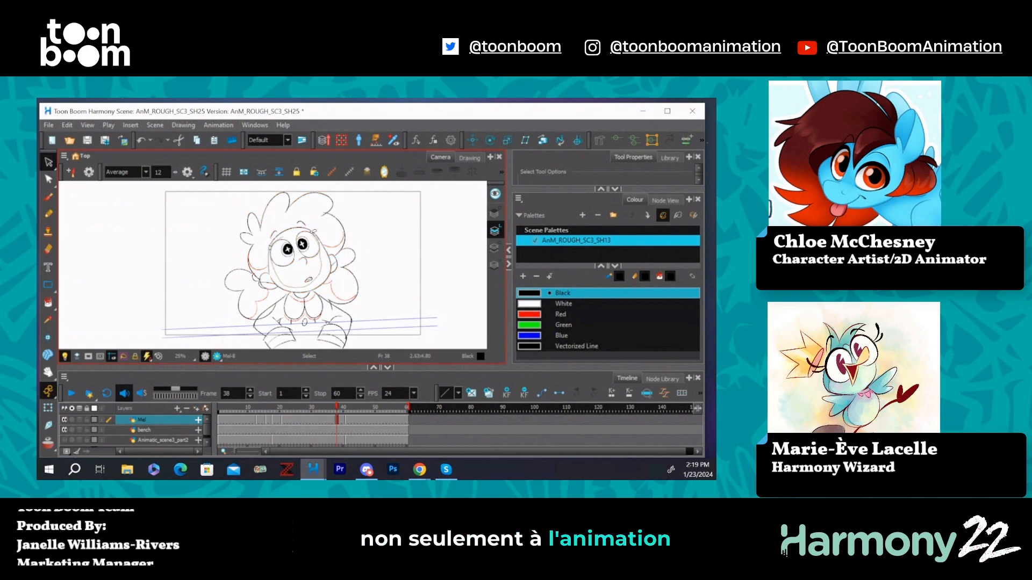
{"action": "left_click_drag", "start_coordinate": [285, 235], "coordinate": [311, 232]}
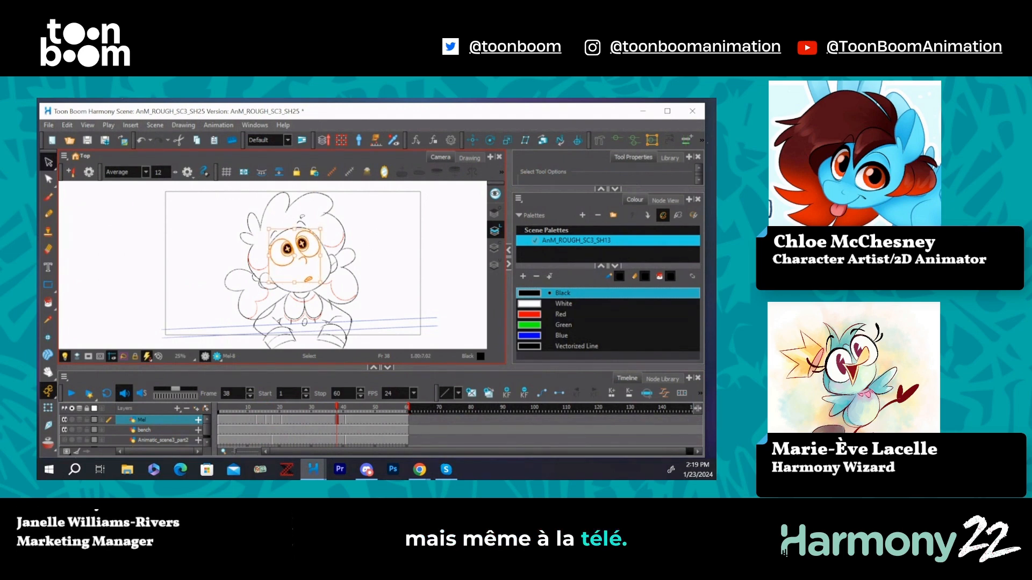
{"action": "left_click", "coordinate": [378, 230]}
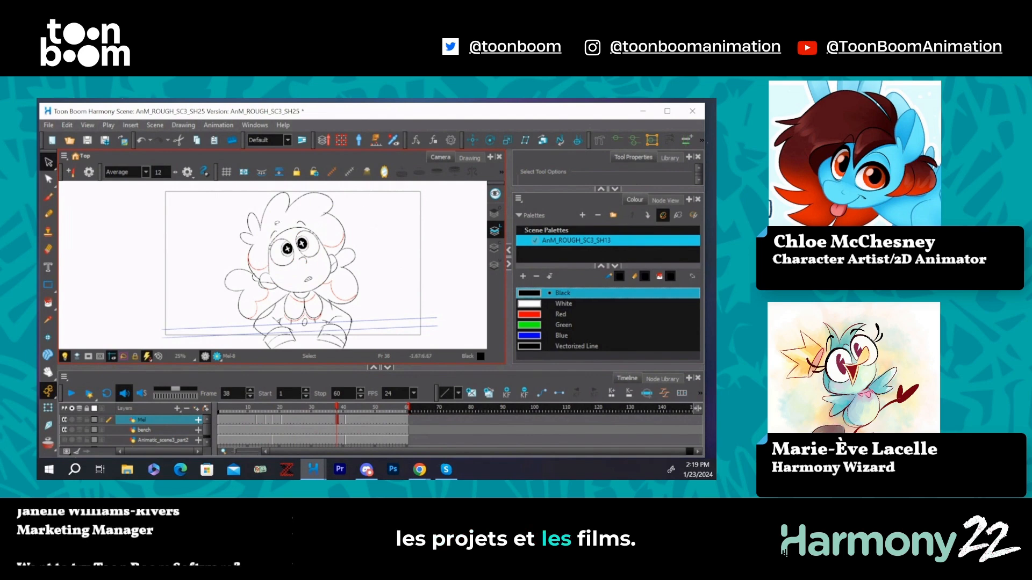
Step: Adjust the eyebrow area and the screen-left and screen-right side hair puffs slightly on the character's drawing at frame 38
{"action": "left_click_drag", "start_coordinate": [312, 222], "coordinate": [307, 215]}
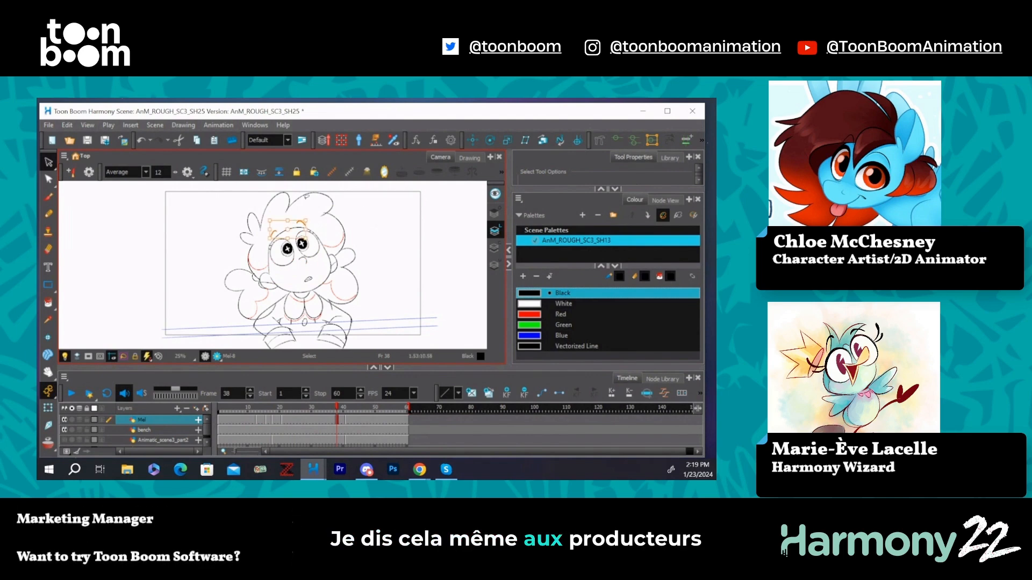
{"action": "left_click", "coordinate": [392, 251]}
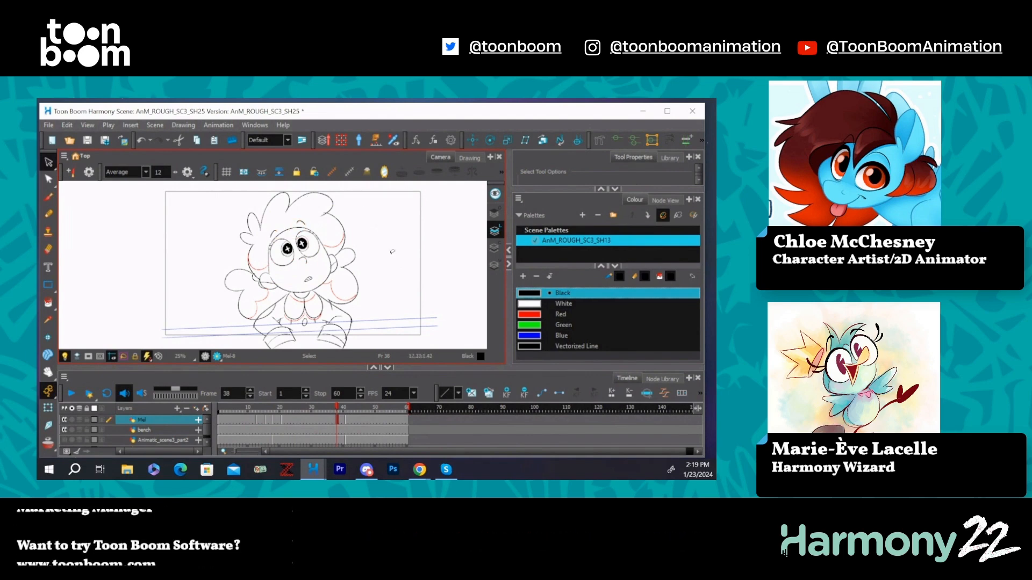
{"action": "left_click", "coordinate": [337, 407]}
{"action": "left_click", "coordinate": [247, 274]}
{"action": "left_click_drag", "start_coordinate": [260, 297], "coordinate": [277, 323]}
{"action": "mouse_move", "coordinate": [352, 248]}
{"action": "left_mouse_down"}
{"action": "mouse_move", "coordinate": [364, 251]}
{"action": "mouse_move", "coordinate": [330, 297]}
{"action": "left_mouse_up"}
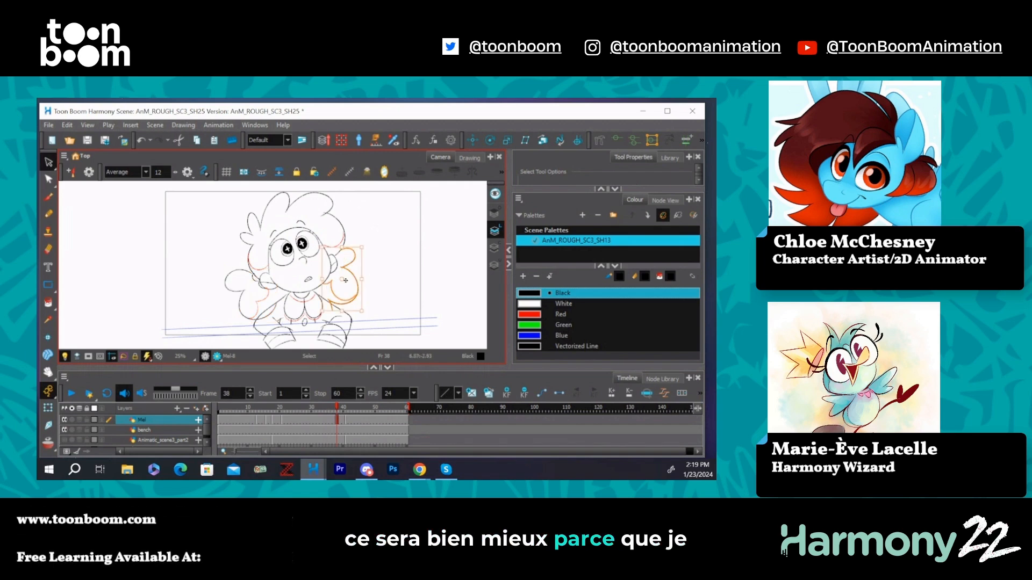
{"action": "left_click", "coordinate": [377, 244]}
Step: Copy the complete character from frame 38 into the drawing at frame 39
{"action": "mouse_move", "coordinate": [337, 409]}
{"action": "left_mouse_down"}
{"action": "mouse_move", "coordinate": [366, 416]}
{"action": "mouse_move", "coordinate": [308, 418]}
{"action": "mouse_move", "coordinate": [362, 417]}
{"action": "mouse_move", "coordinate": [323, 429]}
{"action": "mouse_move", "coordinate": [340, 428]}
{"action": "left_mouse_up"}
{"action": "mouse_move", "coordinate": [387, 242]}
{"action": "left_mouse_down"}
{"action": "mouse_move", "coordinate": [383, 225]}
{"action": "mouse_move", "coordinate": [467, 253]}
{"action": "left_mouse_up"}
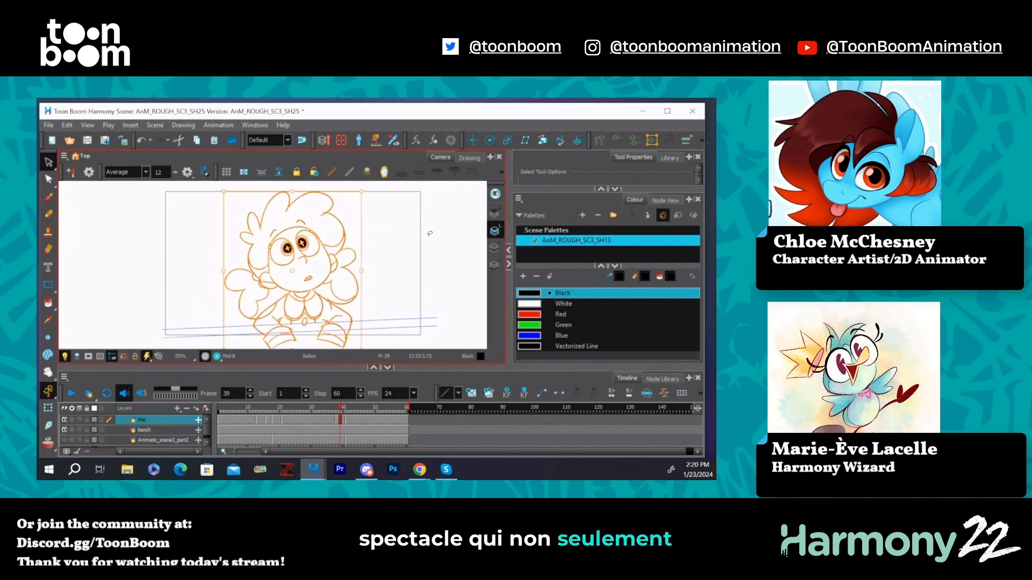
{"action": "left_click", "coordinate": [420, 254]}
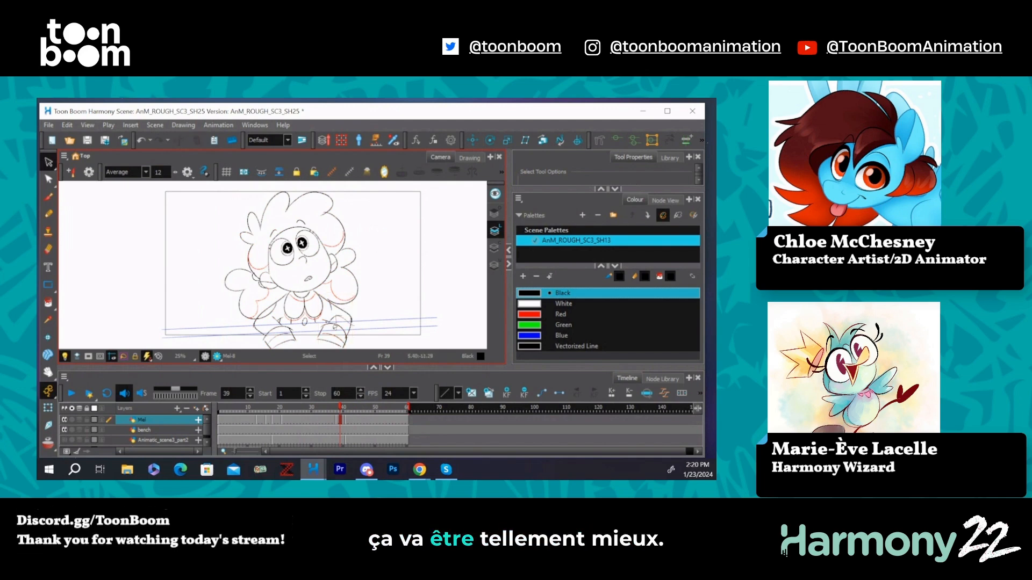
Step: Shift the character's screen-right and screen-left legs slightly, one after the other, at frame 39
{"action": "left_click_drag", "start_coordinate": [324, 322], "coordinate": [362, 346]}
{"action": "key", "text": "ctrl+z"}
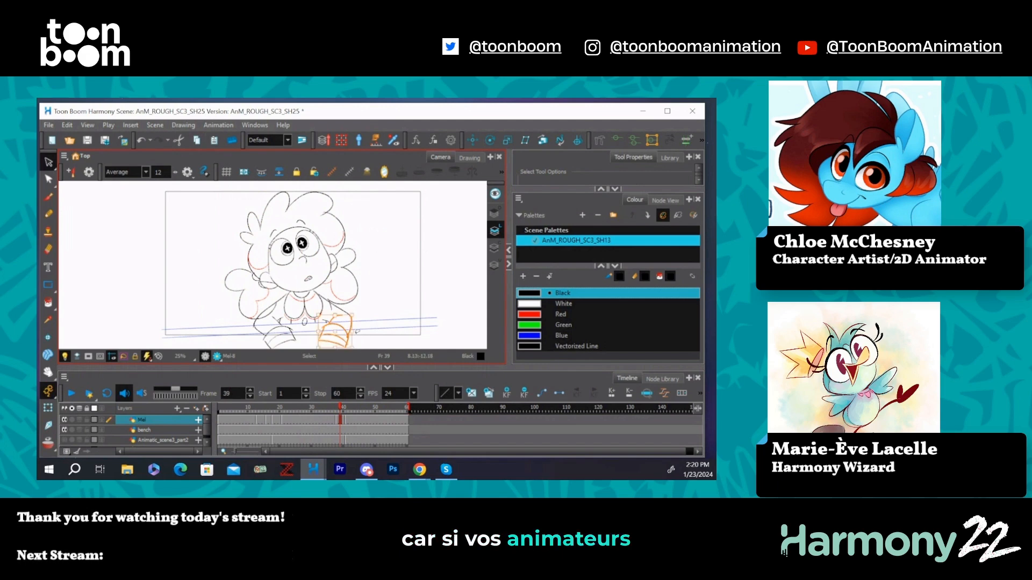
{"action": "left_click_drag", "start_coordinate": [355, 344], "coordinate": [360, 344]}
{"action": "left_click", "coordinate": [360, 345]}
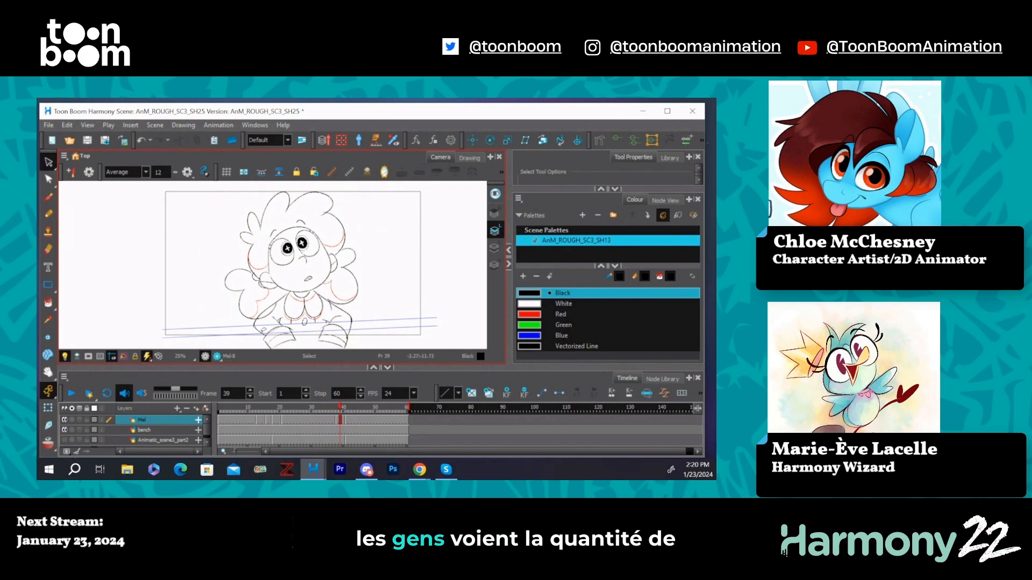
{"action": "left_click", "coordinate": [274, 332]}
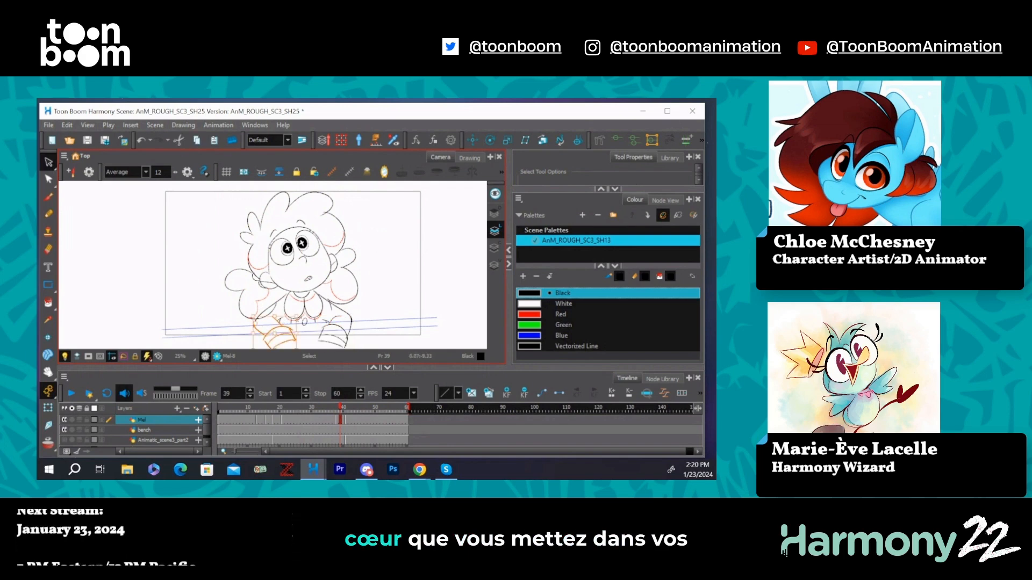
{"action": "left_click_drag", "start_coordinate": [303, 347], "coordinate": [302, 347]}
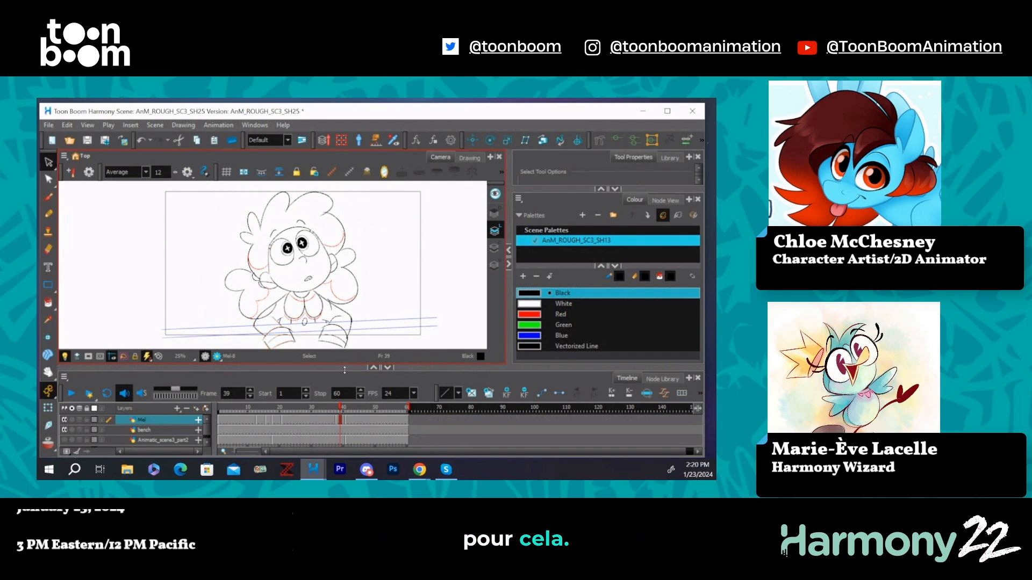
Step: Clear the exposure from frame 41 onward and copy the complete leaning character from frame 45 into a separate drawing at frame 41
{"action": "left_click", "coordinate": [324, 412]}
{"action": "mouse_move", "coordinate": [324, 412]}
{"action": "left_mouse_down"}
{"action": "mouse_move", "coordinate": [364, 422]}
{"action": "mouse_move", "coordinate": [330, 433]}
{"action": "mouse_move", "coordinate": [370, 418]}
{"action": "mouse_move", "coordinate": [336, 433]}
{"action": "mouse_move", "coordinate": [356, 422]}
{"action": "left_mouse_up"}
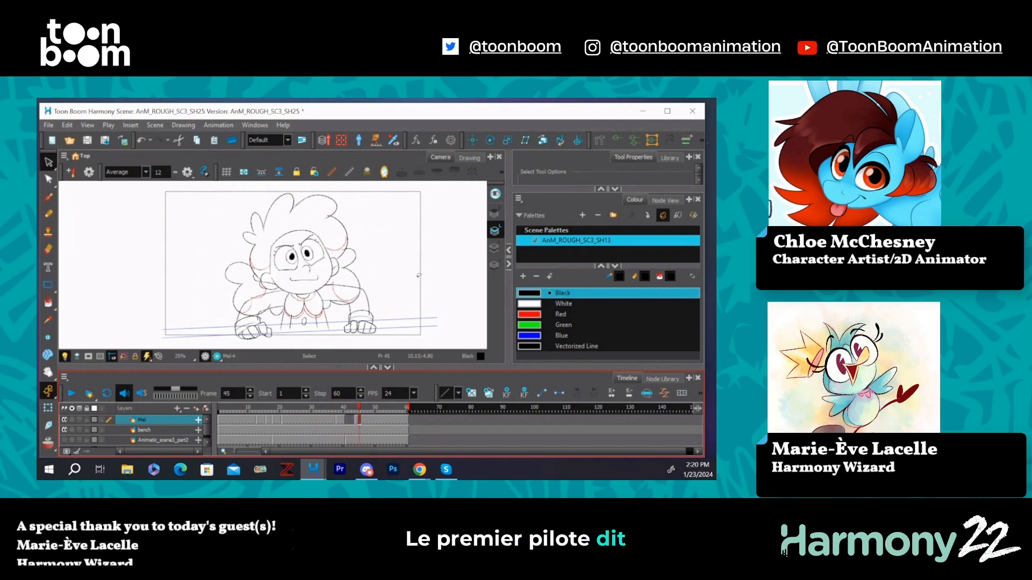
{"action": "left_click_drag", "start_coordinate": [415, 262], "coordinate": [371, 367]}
{"action": "left_click", "coordinate": [347, 422]}
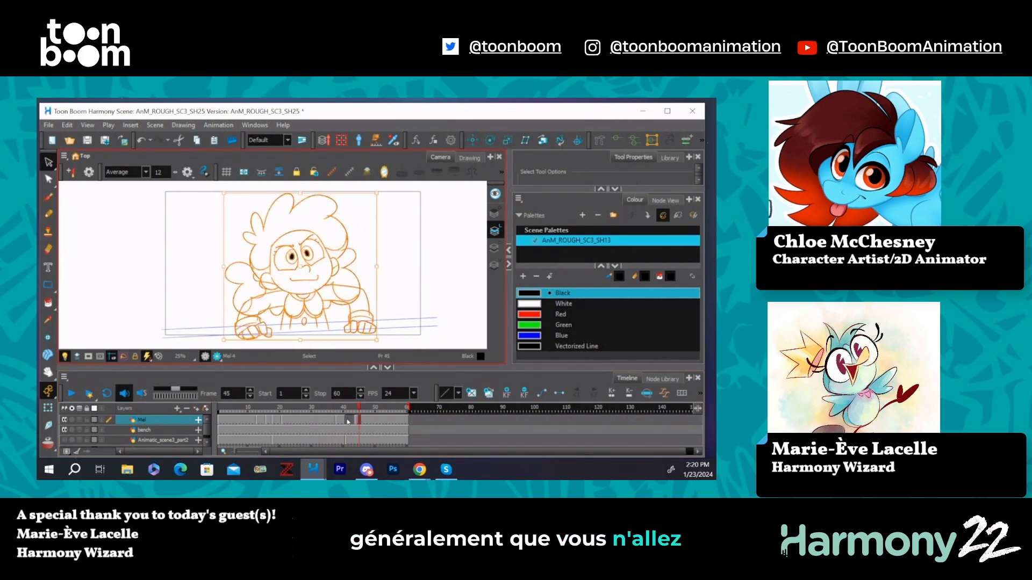
{"action": "left_click", "coordinate": [415, 293]}
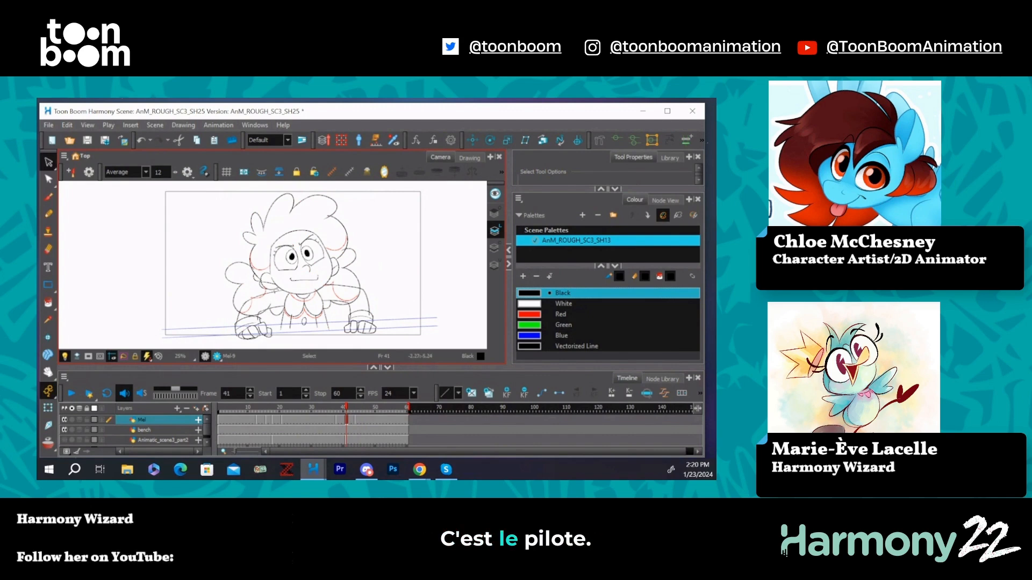
Step: Adjust the screen-left arm and its sleeve lines slightly on the leaning pose at frame 41
{"action": "left_click", "coordinate": [273, 295]}
{"action": "left_click_drag", "start_coordinate": [222, 327], "coordinate": [273, 343]}
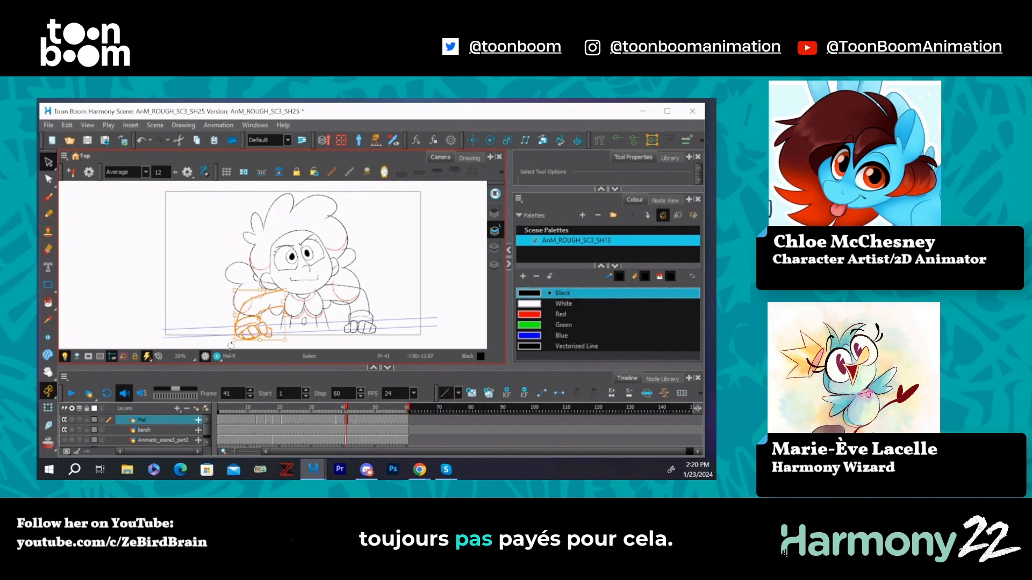
{"action": "left_click", "coordinate": [302, 332]}
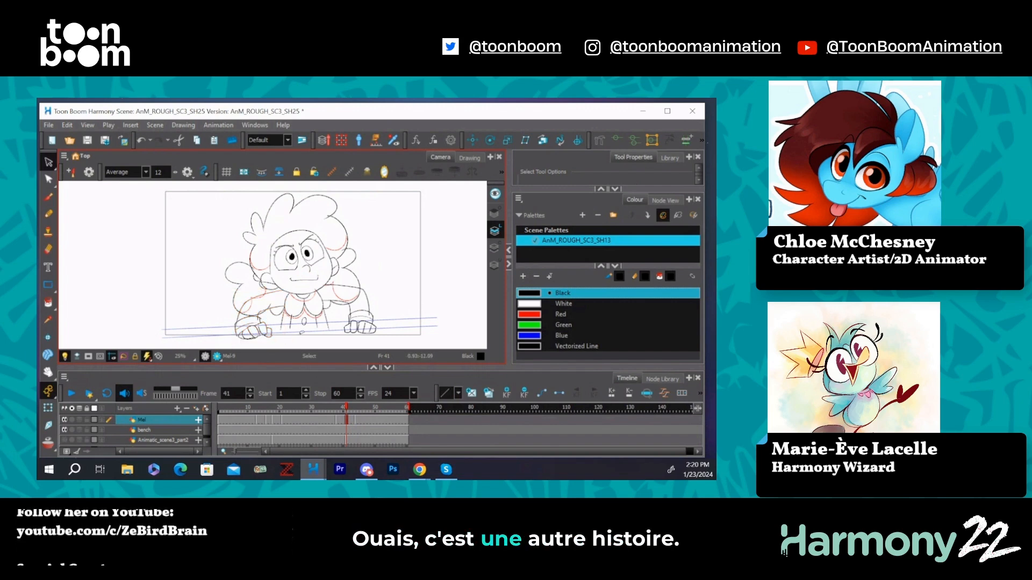
{"action": "left_click", "coordinate": [267, 295]}
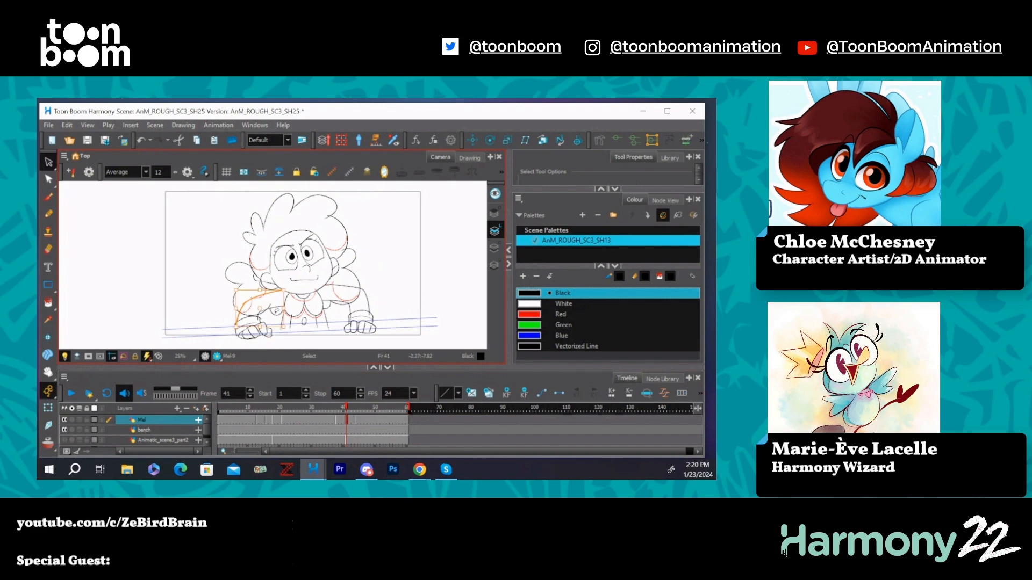
{"action": "left_click", "coordinate": [268, 320]}
{"action": "left_click", "coordinate": [259, 318]}
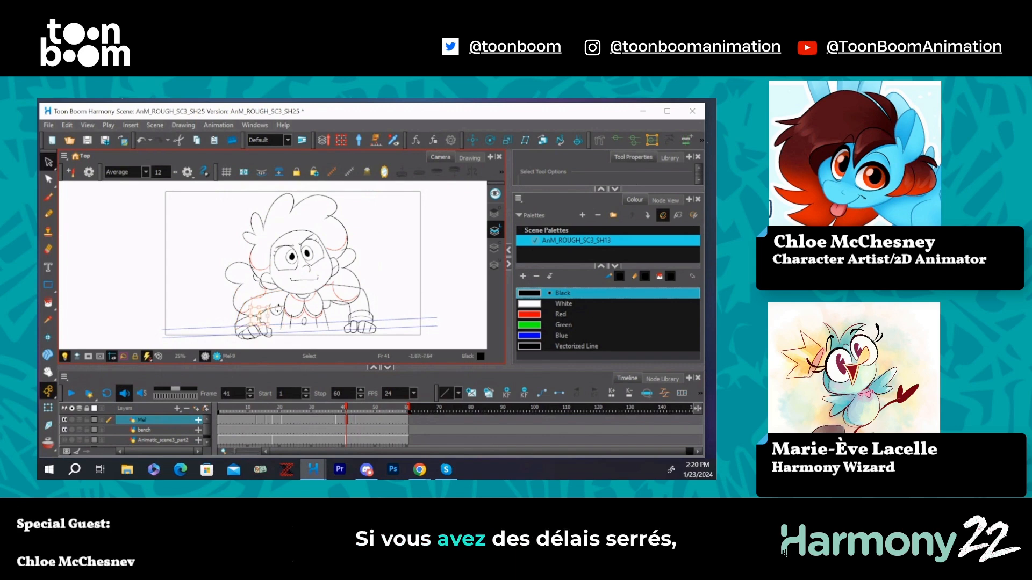
{"action": "key", "text": "ctrl+z"}
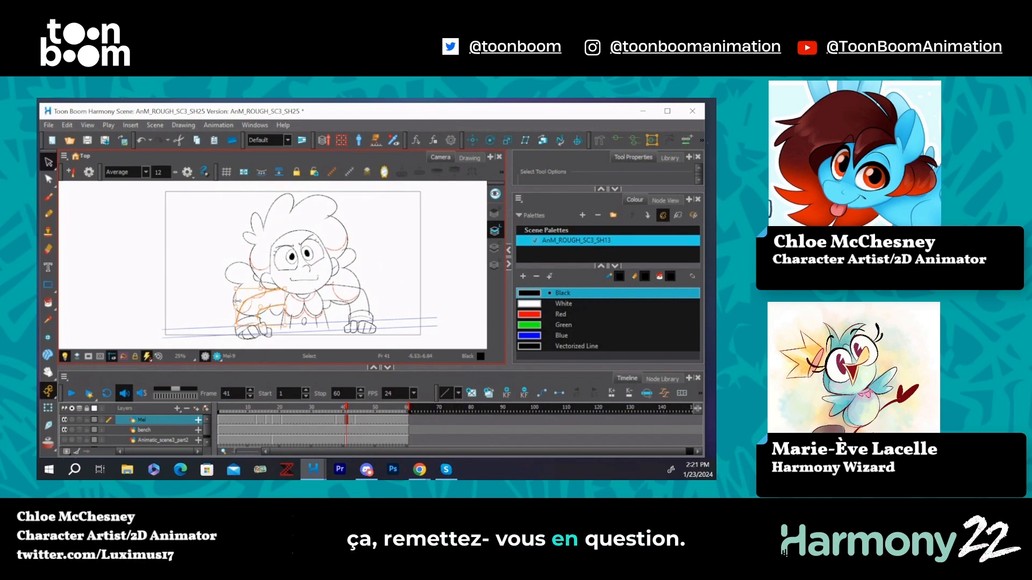
{"action": "left_click", "coordinate": [394, 252]}
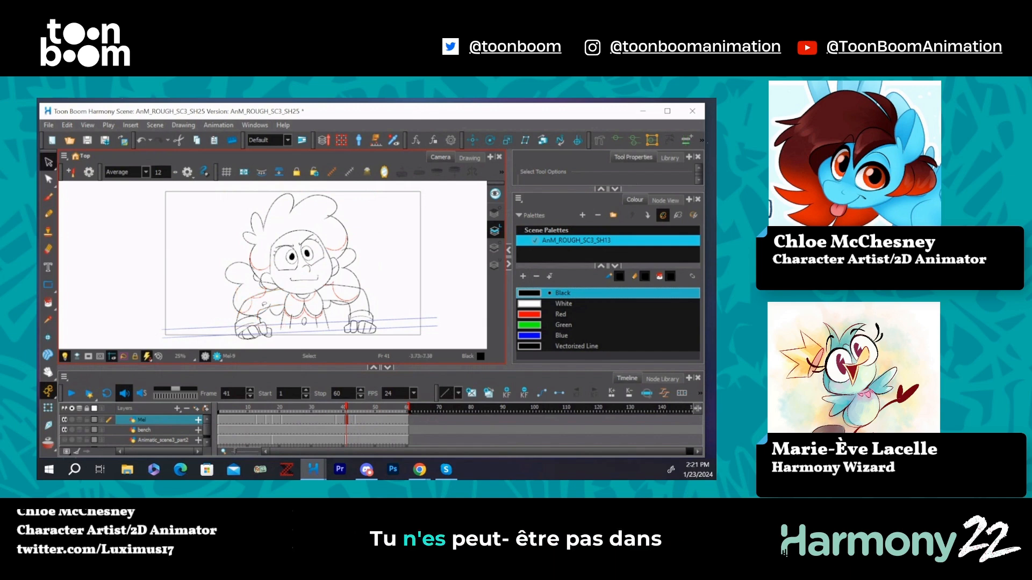
Step: Adjust the torso lines beside the screen-left arm and the screen-left hand slightly at frame 41
{"action": "left_click", "coordinate": [264, 316]}
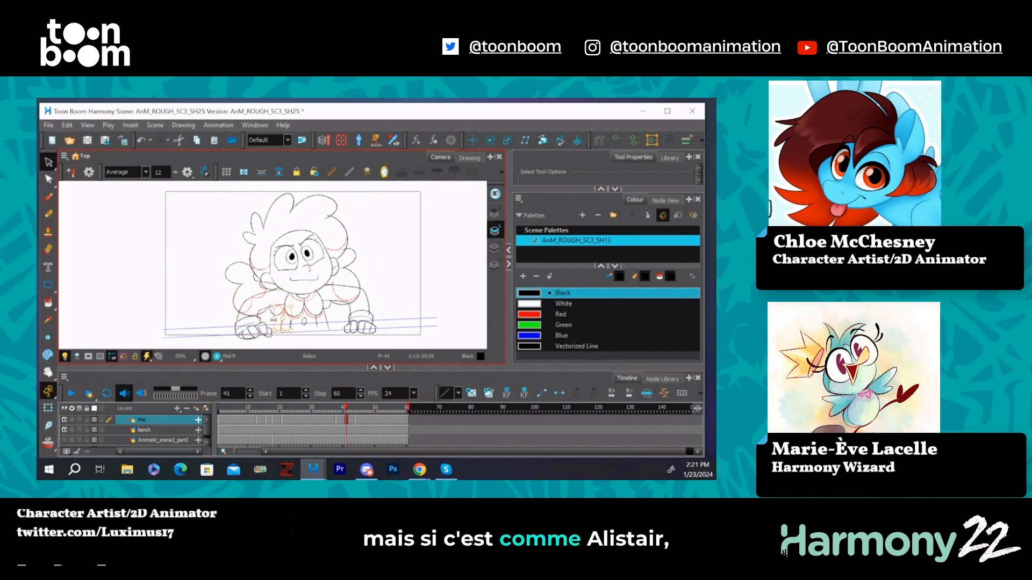
{"action": "left_click", "coordinate": [267, 319]}
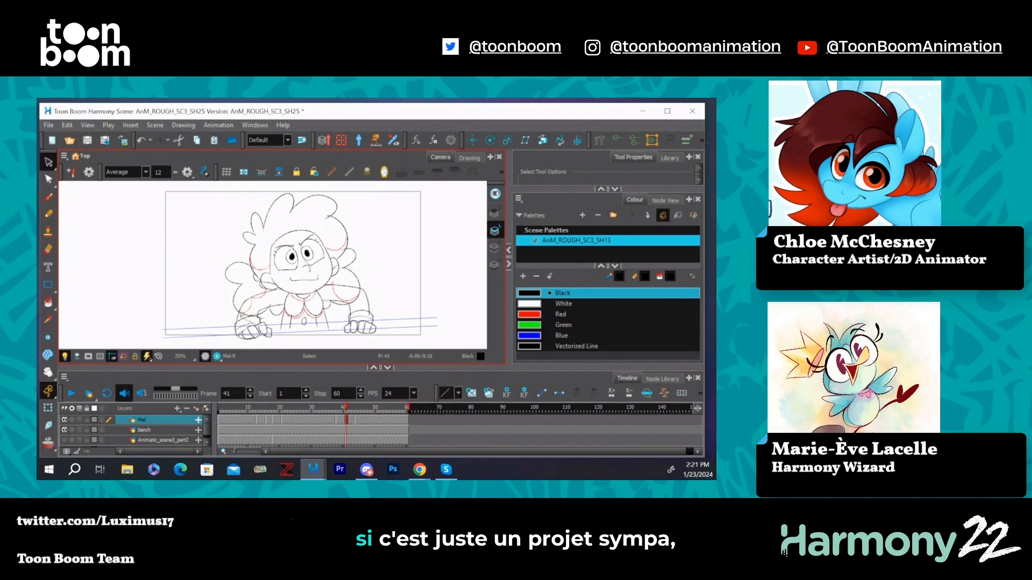
{"action": "left_click", "coordinate": [245, 328]}
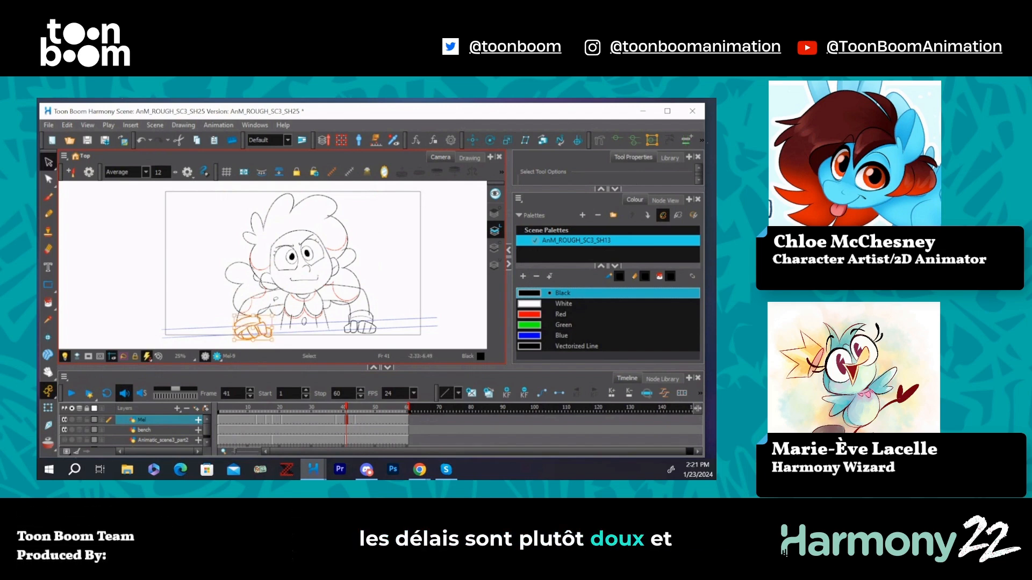
{"action": "left_click", "coordinate": [394, 250]}
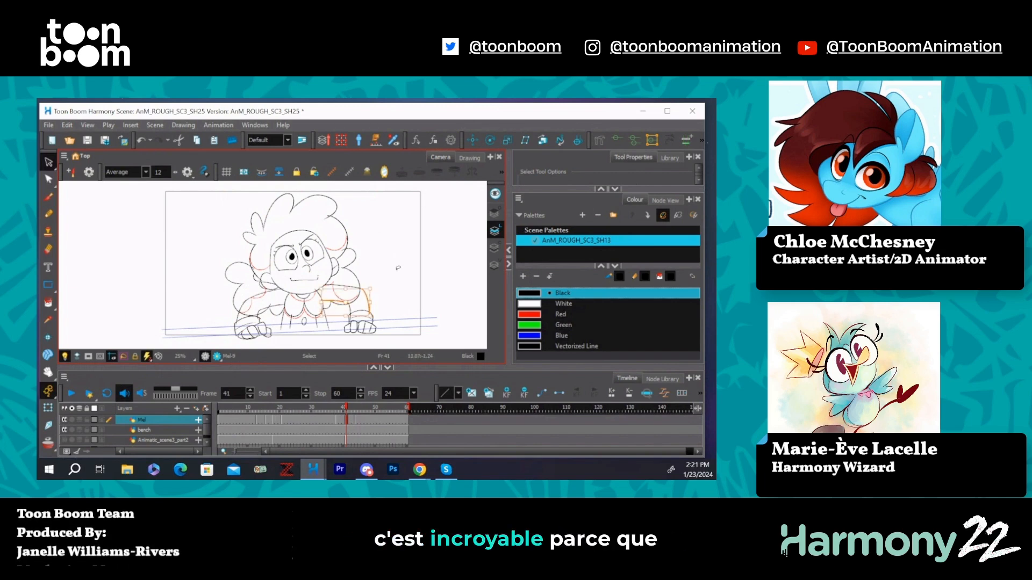
Step: Adjust the screen-right arm and hand slightly at frame 41, and the screen-left hand at frame 42
{"action": "left_click", "coordinate": [351, 281]}
{"action": "left_click_drag", "start_coordinate": [352, 304], "coordinate": [344, 306]}
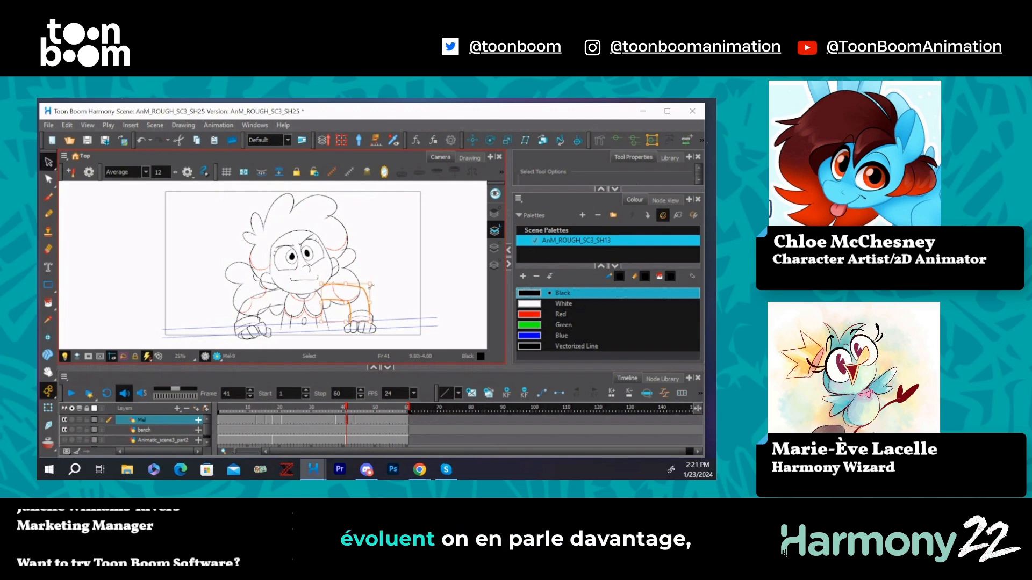
{"action": "left_click", "coordinate": [396, 275]}
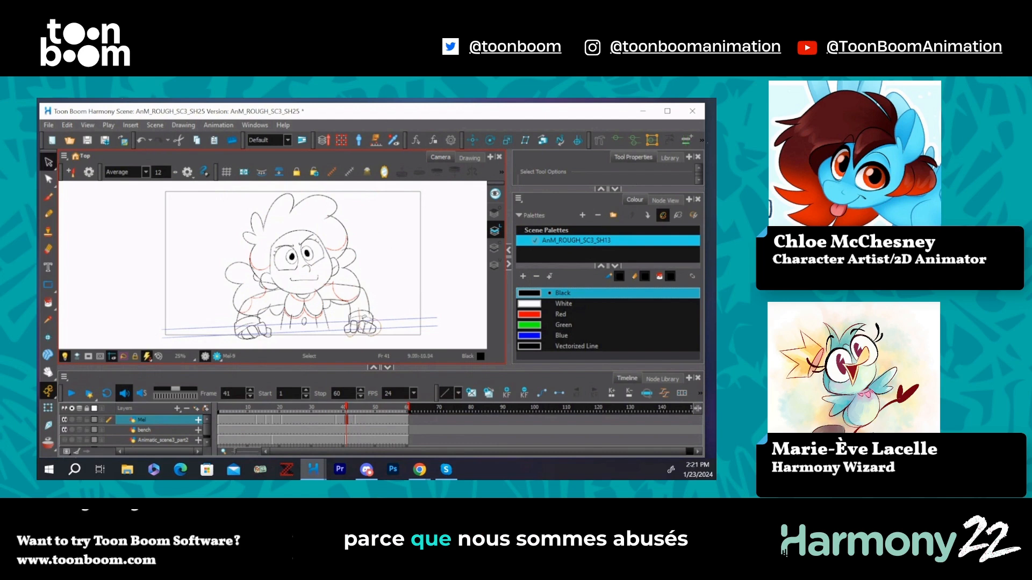
{"action": "left_click_drag", "start_coordinate": [370, 320], "coordinate": [370, 317]}
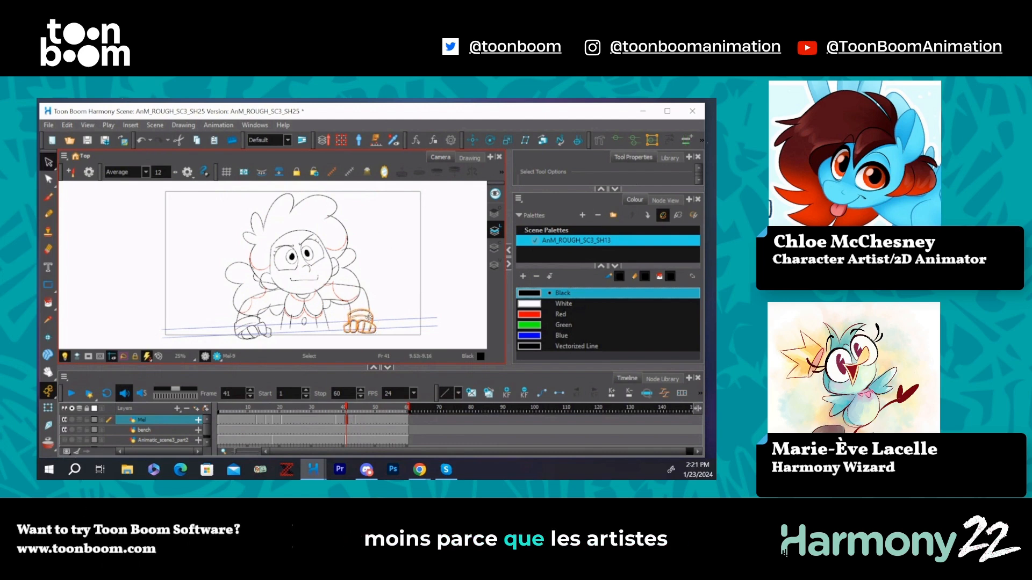
{"action": "left_click", "coordinate": [387, 301]}
{"action": "mouse_move", "coordinate": [347, 413]}
{"action": "left_mouse_down"}
{"action": "mouse_move", "coordinate": [357, 419]}
{"action": "mouse_move", "coordinate": [334, 419]}
{"action": "mouse_move", "coordinate": [357, 420]}
{"action": "mouse_move", "coordinate": [350, 414]}
{"action": "left_mouse_up"}
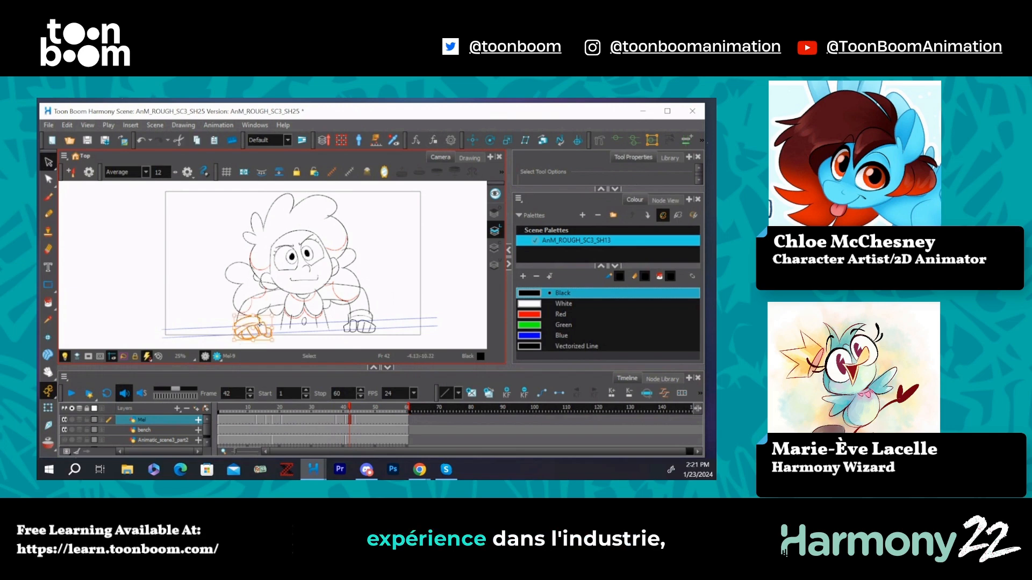
{"action": "left_click", "coordinate": [292, 339]}
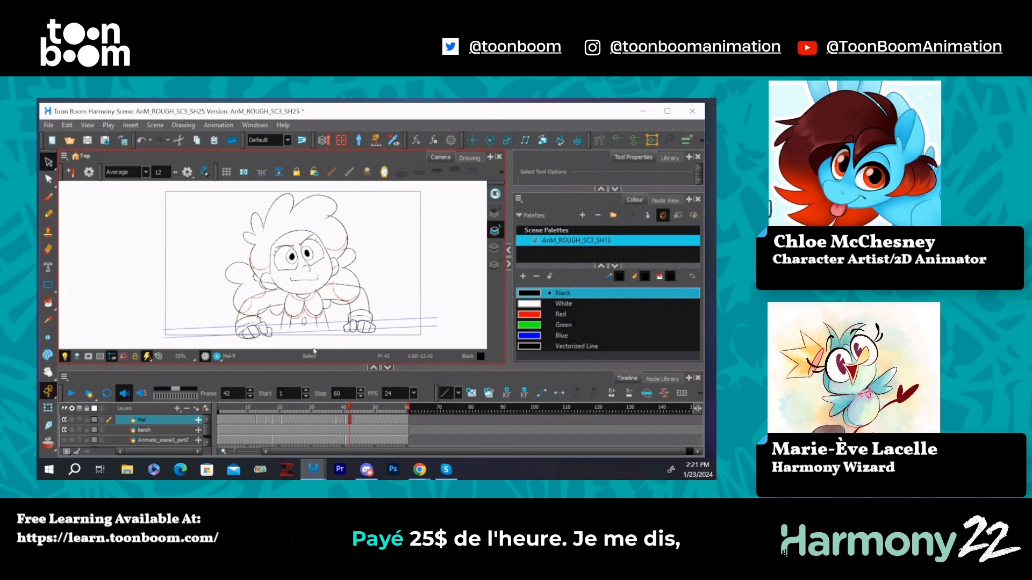
Step: Adjust the whole head with its face and top hair slightly on the leaning pose at frame 43
{"action": "mouse_move", "coordinate": [349, 408]}
{"action": "left_mouse_down"}
{"action": "mouse_move", "coordinate": [359, 415]}
{"action": "mouse_move", "coordinate": [332, 416]}
{"action": "mouse_move", "coordinate": [353, 420]}
{"action": "left_mouse_up"}
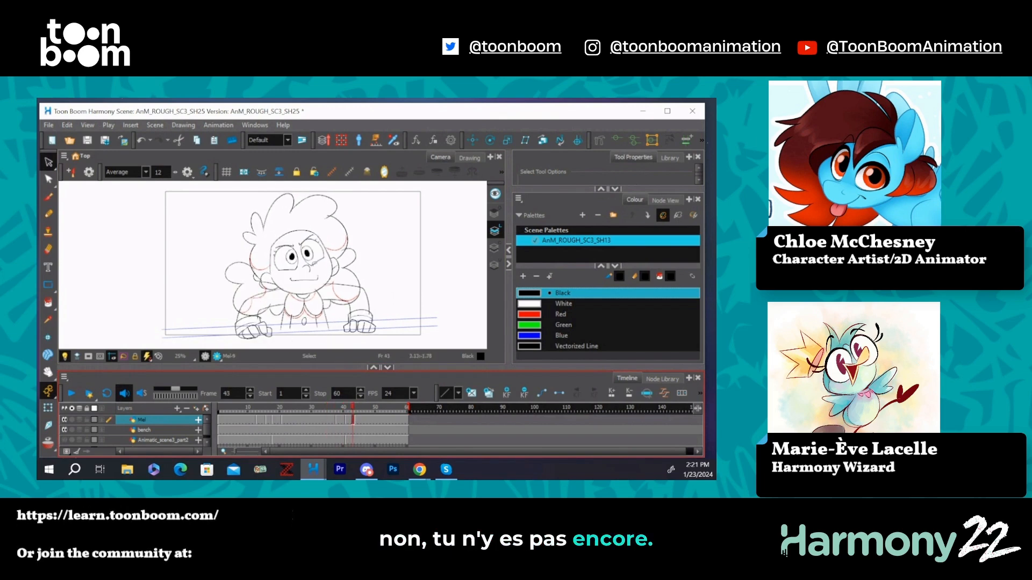
{"action": "left_click", "coordinate": [260, 283]}
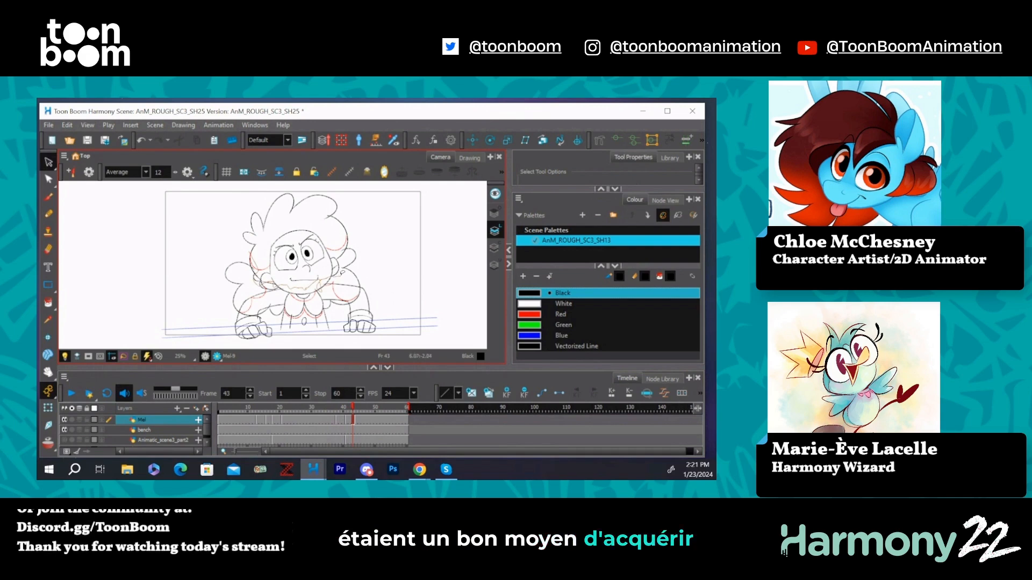
{"action": "mouse_move", "coordinate": [342, 273]}
{"action": "left_mouse_down"}
{"action": "mouse_move", "coordinate": [359, 231]}
{"action": "mouse_move", "coordinate": [349, 200]}
{"action": "mouse_move", "coordinate": [315, 210]}
{"action": "left_mouse_up"}
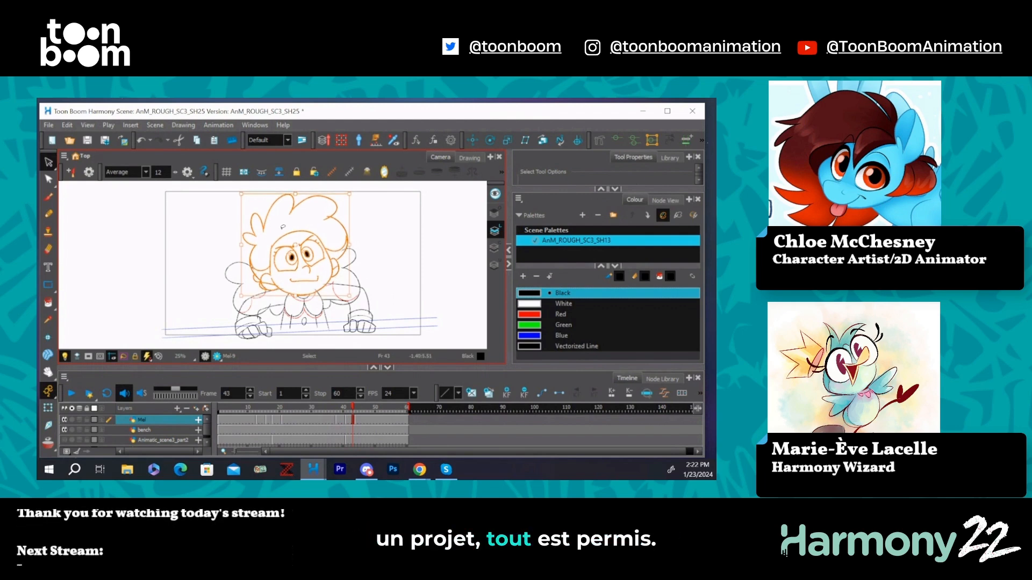
{"action": "left_click", "coordinate": [370, 227]}
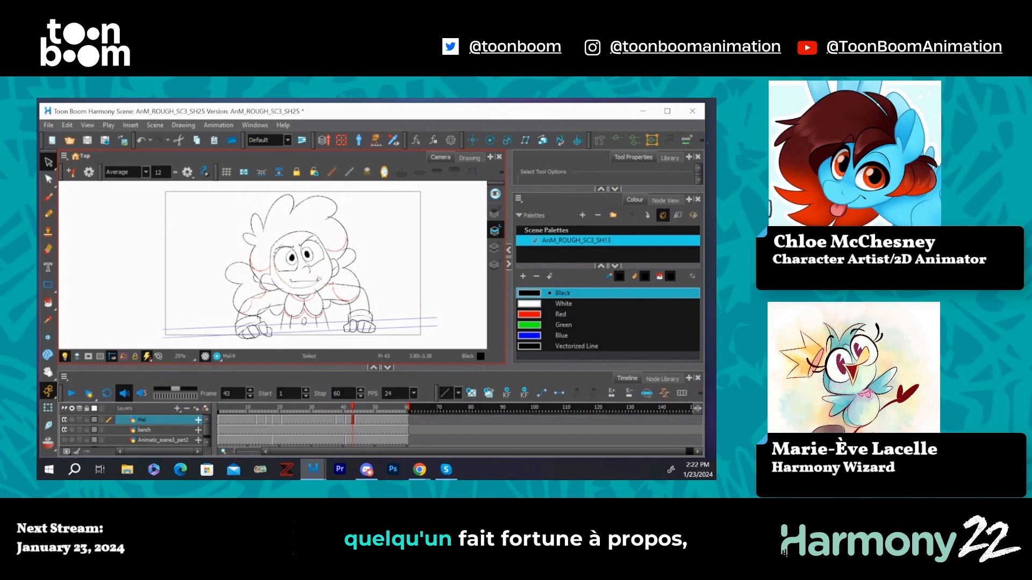
Step: Adjust the eyebrows, eyes and nose lines of the face slightly on the leaning pose at frame 43
{"action": "left_click", "coordinate": [302, 240]}
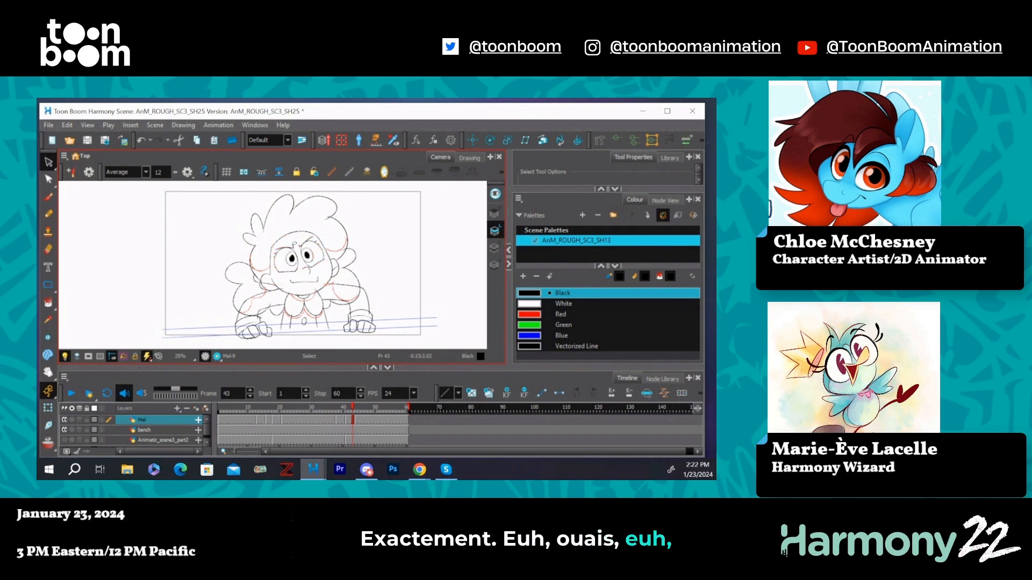
{"action": "left_click", "coordinate": [292, 247]}
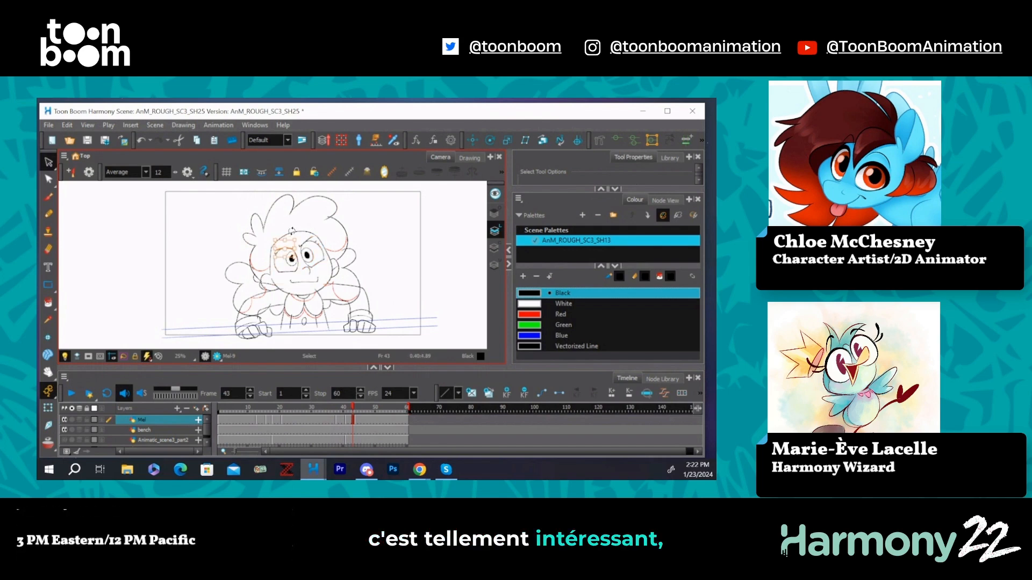
{"action": "left_click", "coordinate": [303, 240]}
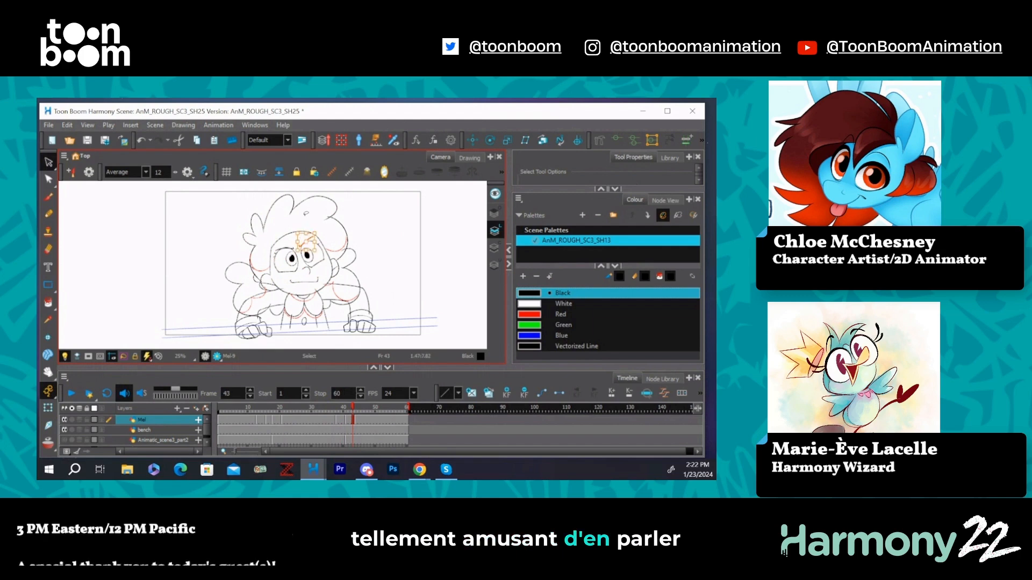
{"action": "left_click", "coordinate": [380, 227]}
{"action": "left_click", "coordinate": [285, 272]}
{"action": "left_click", "coordinate": [321, 262], "text": "shift"}
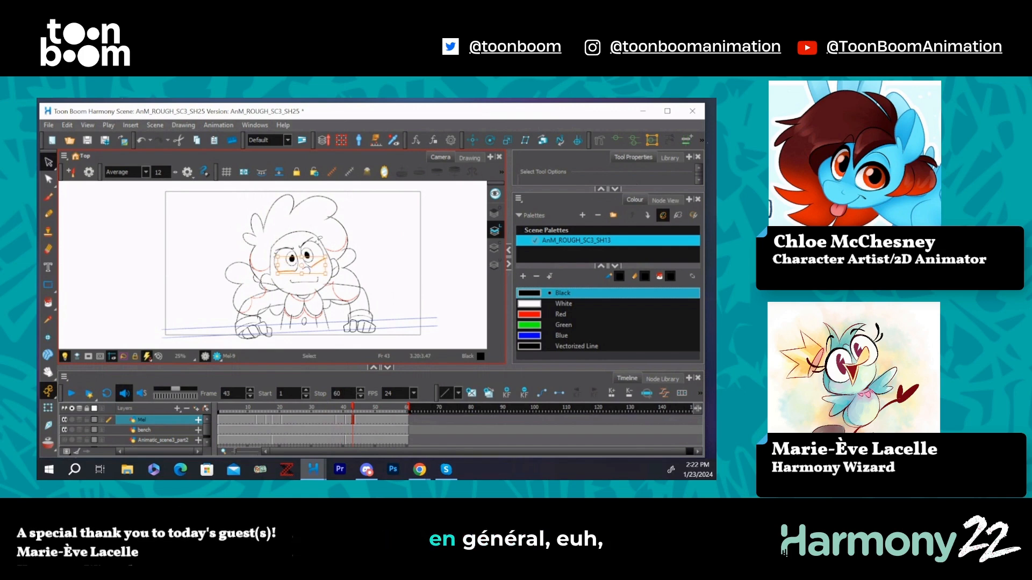
{"action": "left_click", "coordinate": [379, 243]}
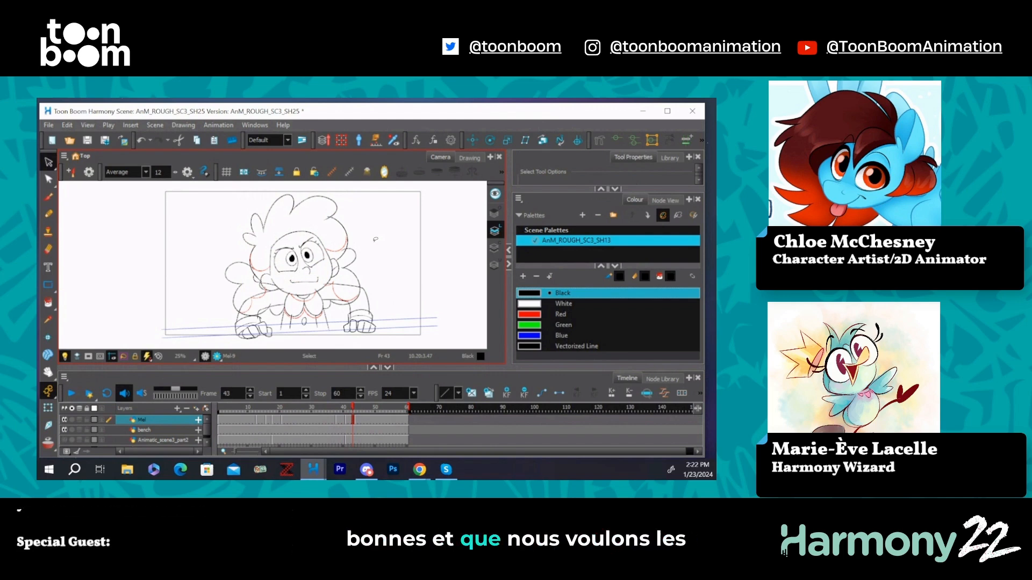
Step: Adjust the side hair curls and the sleeve lines on both sides of the leaning pose slightly at frame 43
{"action": "key", "text": "space"}
{"action": "left_click_drag", "start_coordinate": [375, 240], "coordinate": [388, 239]}
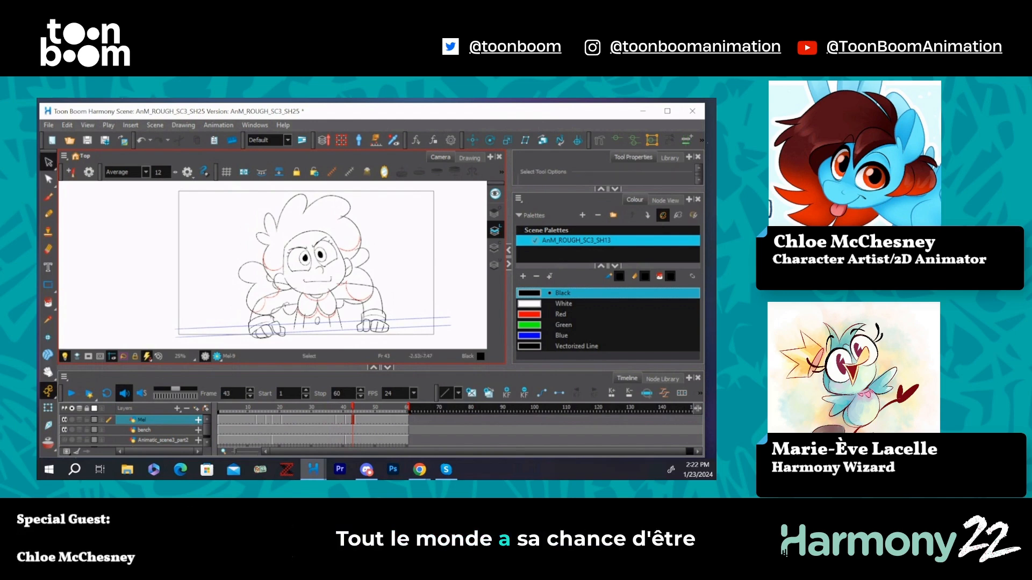
{"action": "left_click", "coordinate": [279, 295]}
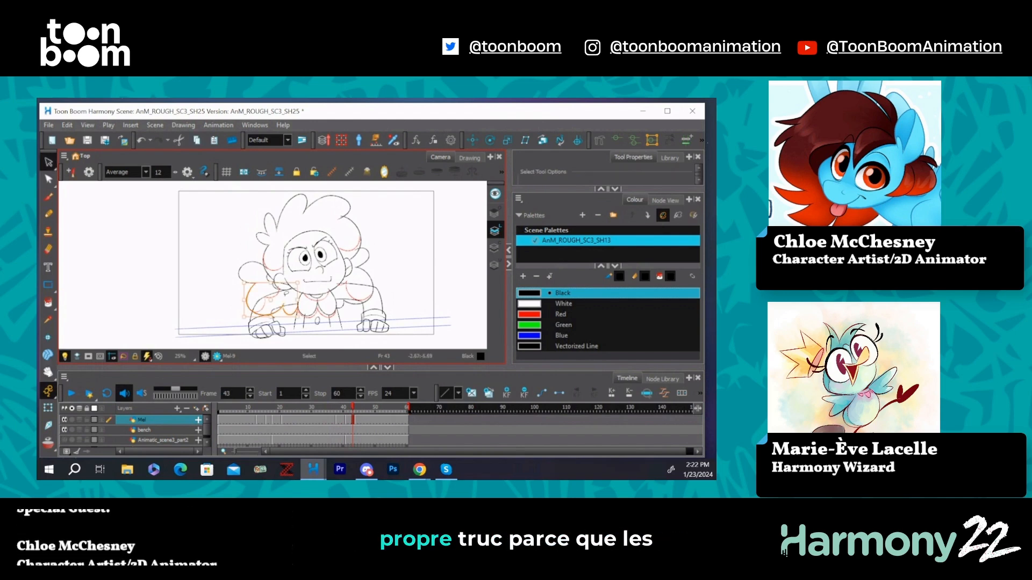
{"action": "left_click", "coordinate": [243, 278], "text": "shift"}
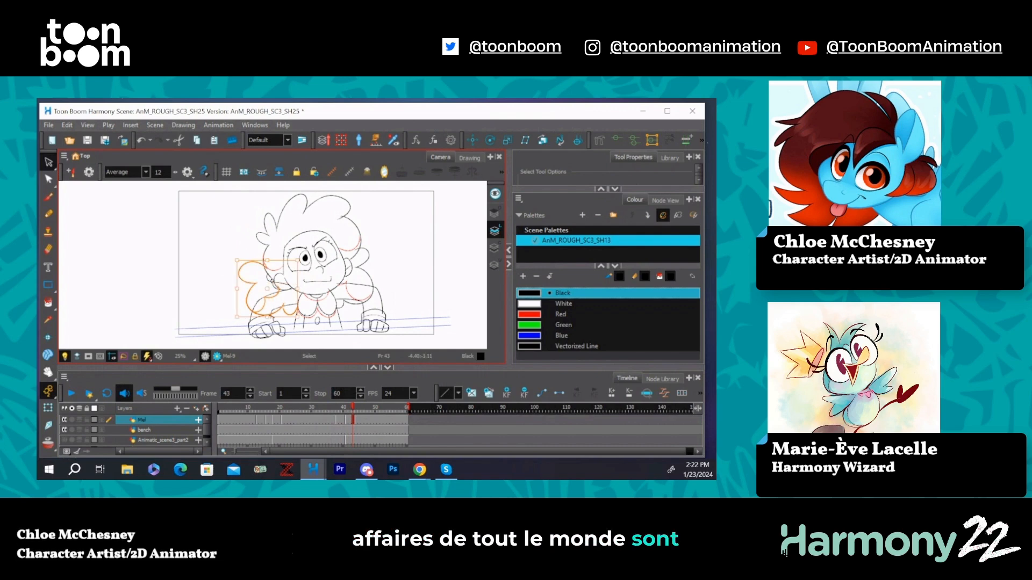
{"action": "left_click", "coordinate": [369, 273], "text": "shift"}
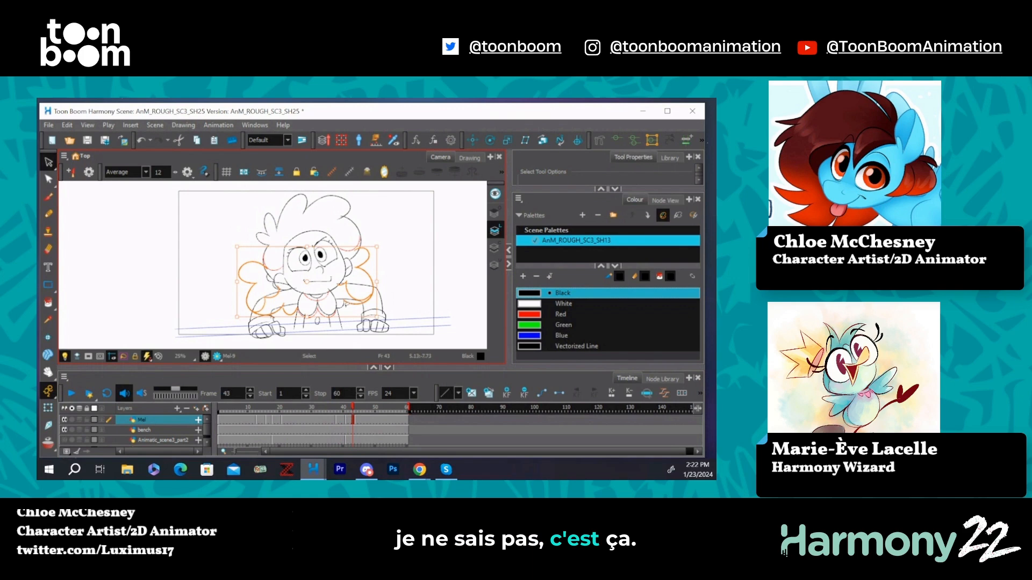
{"action": "left_click", "coordinate": [389, 251]}
{"action": "left_click", "coordinate": [361, 258]}
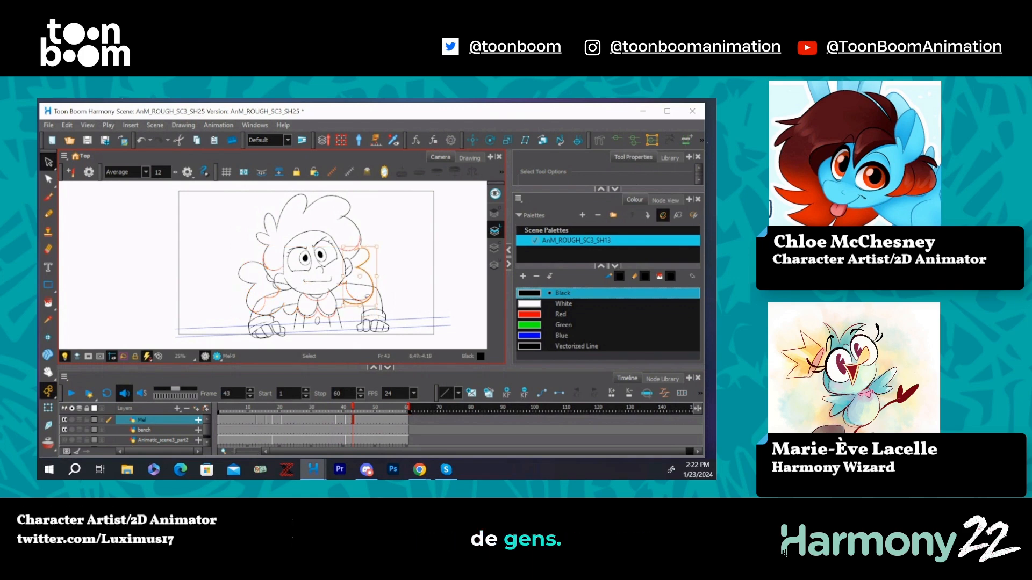
{"action": "left_click", "coordinate": [341, 303], "text": "shift"}
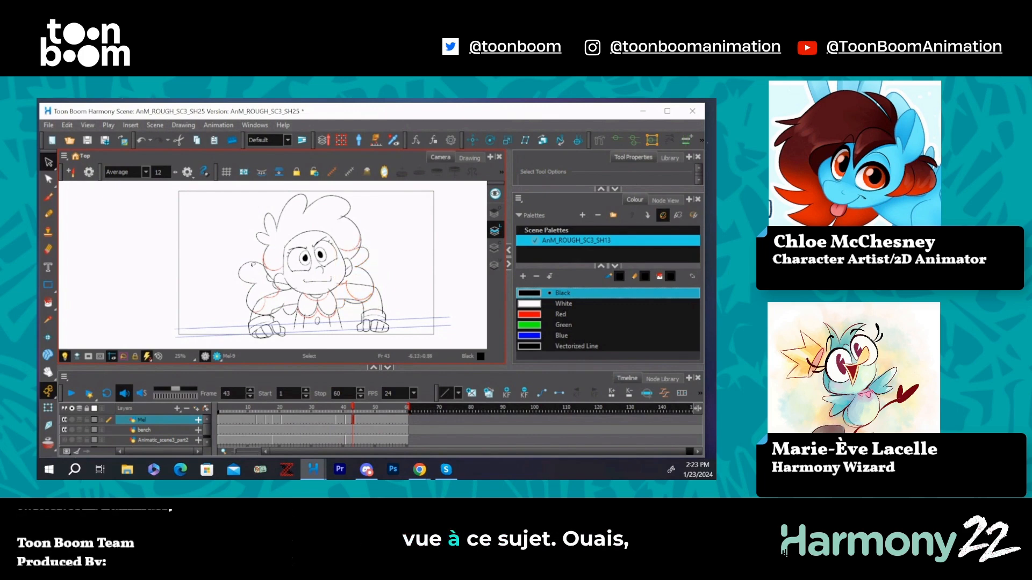
{"action": "left_click", "coordinate": [254, 288]}
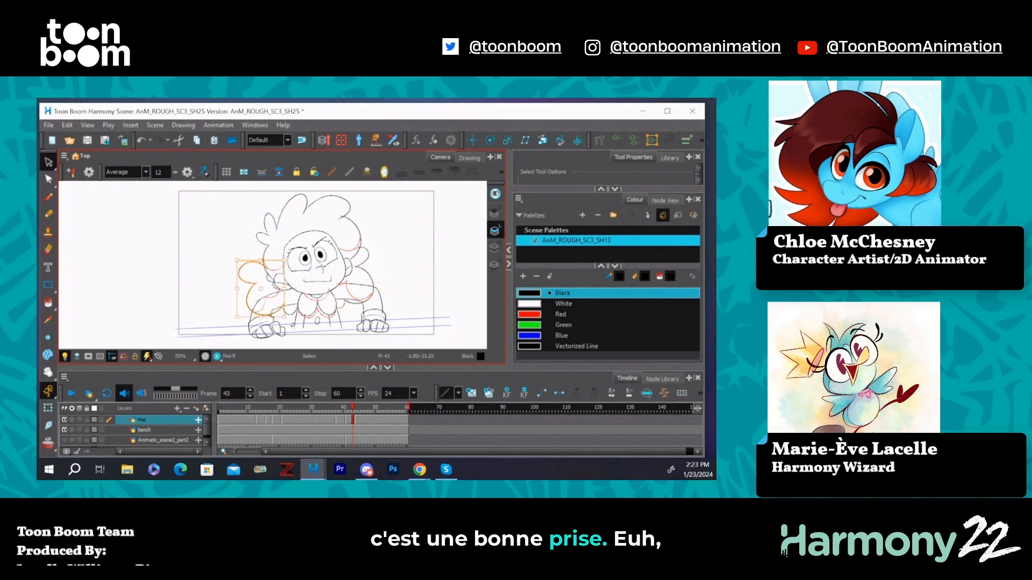
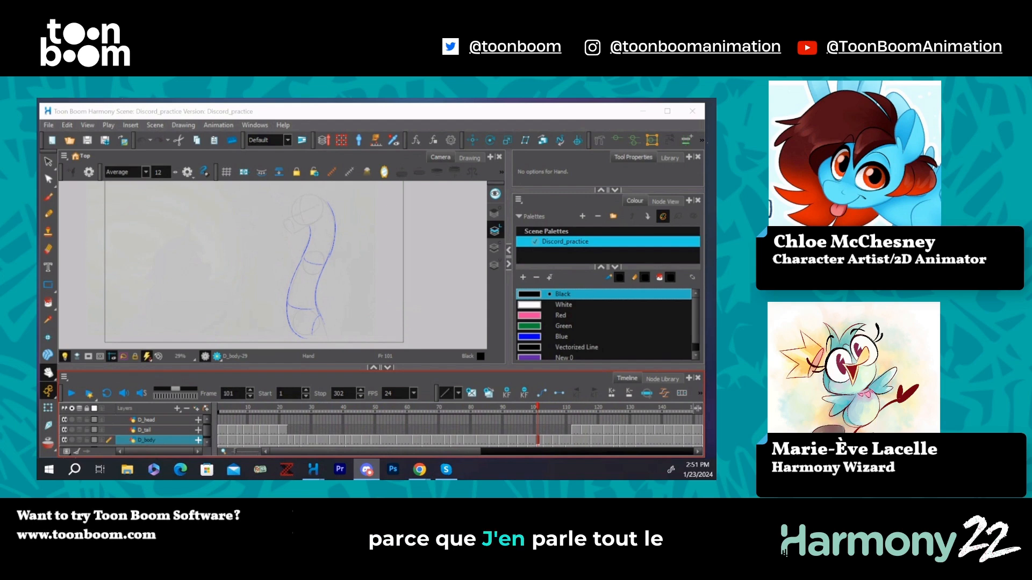
Step: Draw the start of the tail at frame 32 of the D_tail layer as two New 0 purple strokes curving down from the body's base
{"action": "left_click", "coordinate": [222, 430]}
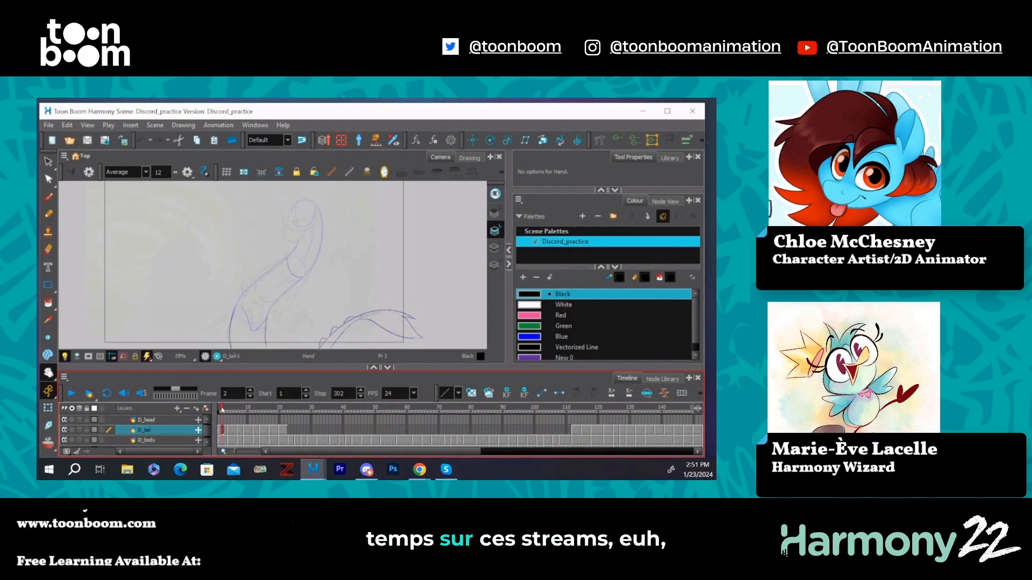
{"action": "left_click_drag", "start_coordinate": [222, 410], "coordinate": [321, 435]}
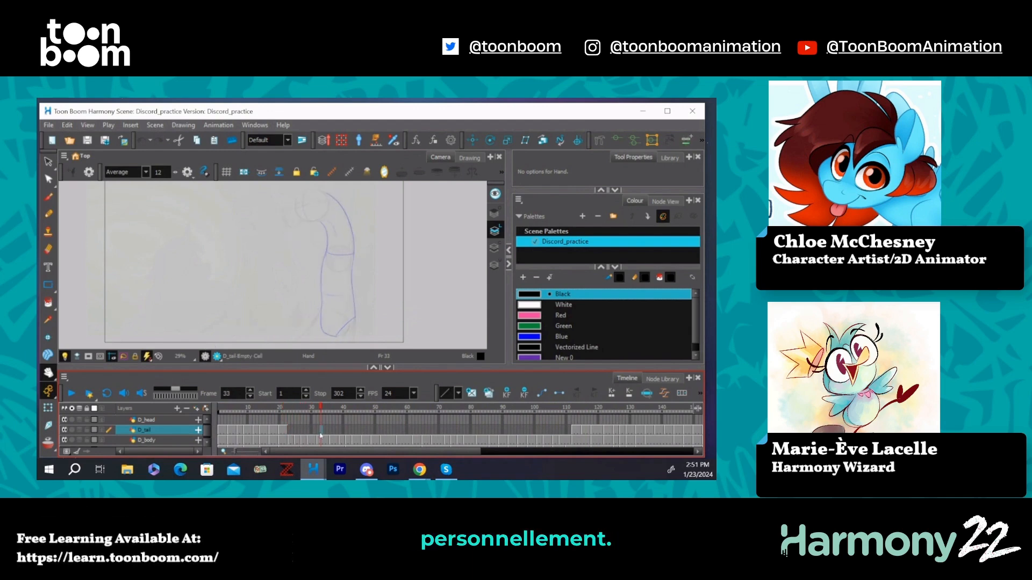
{"action": "left_click", "coordinate": [538, 358]}
{"action": "key", "text": "alt+b"}
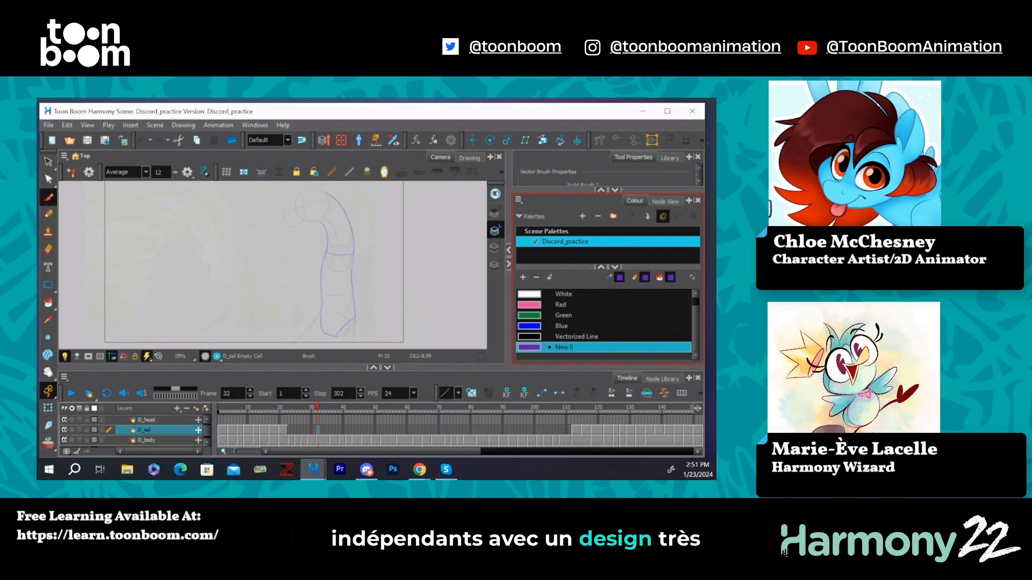
{"action": "left_click_drag", "start_coordinate": [321, 306], "coordinate": [279, 348]}
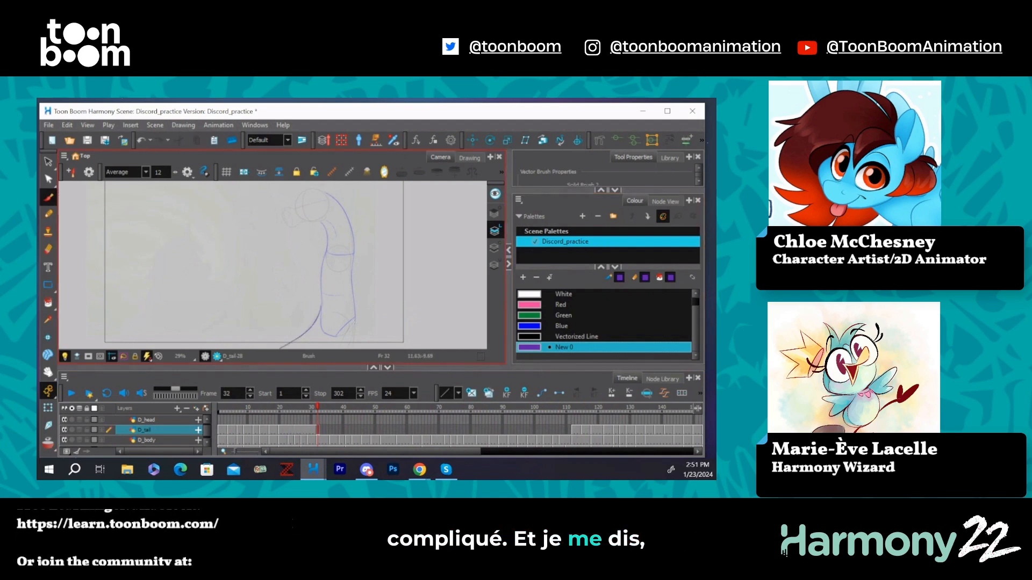
{"action": "left_click_drag", "start_coordinate": [354, 320], "coordinate": [342, 348]}
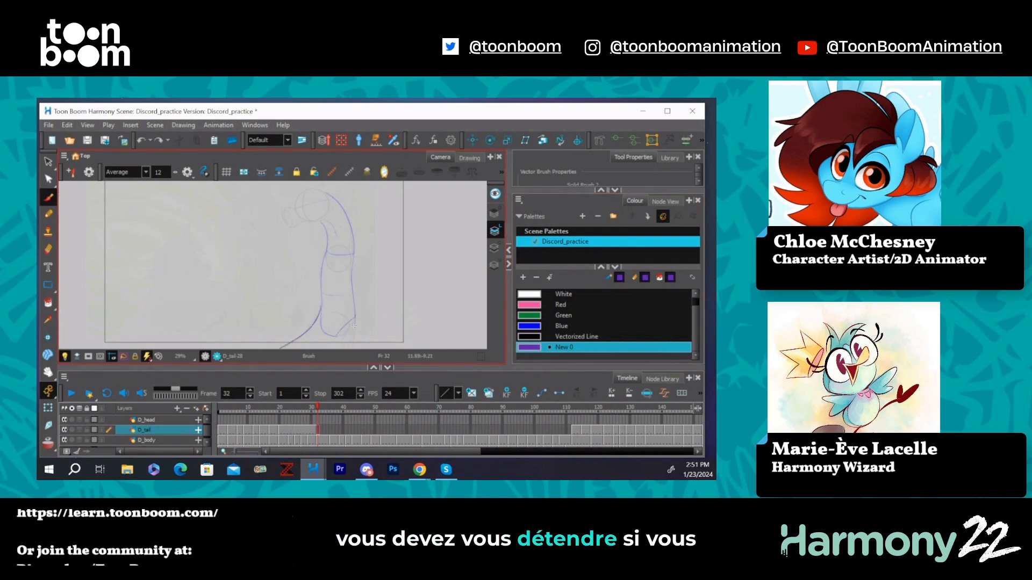
{"action": "key", "text": "alt+s"}
{"action": "key", "text": "alt+b"}
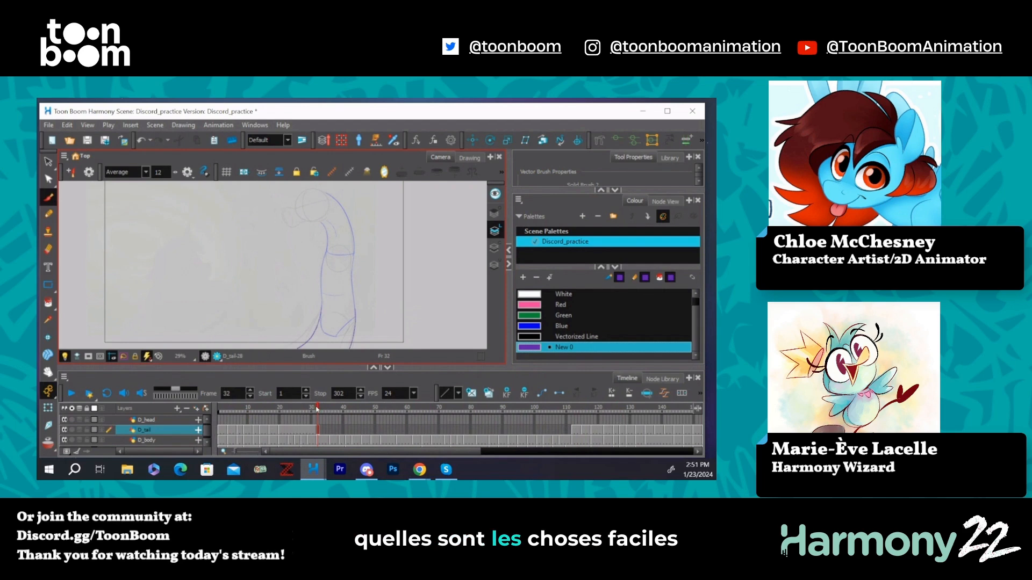
Step: Clear the D_tail layer's held cells from frame 23 up to the new drawing at frame 32
{"action": "left_click_drag", "start_coordinate": [289, 432], "coordinate": [317, 431]}
{"action": "key", "text": "Delete"}
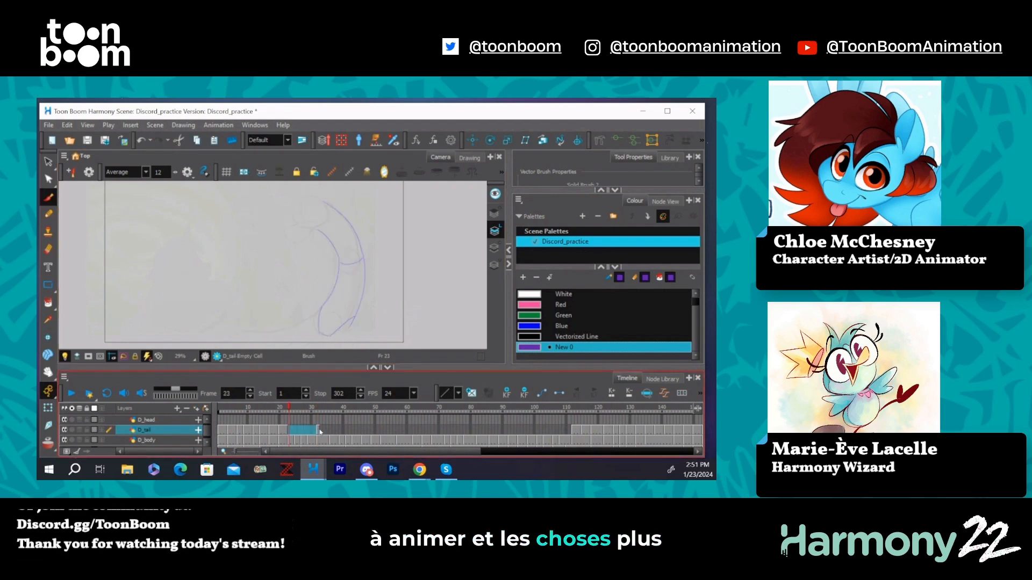
{"action": "left_click", "coordinate": [319, 430]}
{"action": "left_click", "coordinate": [362, 429]}
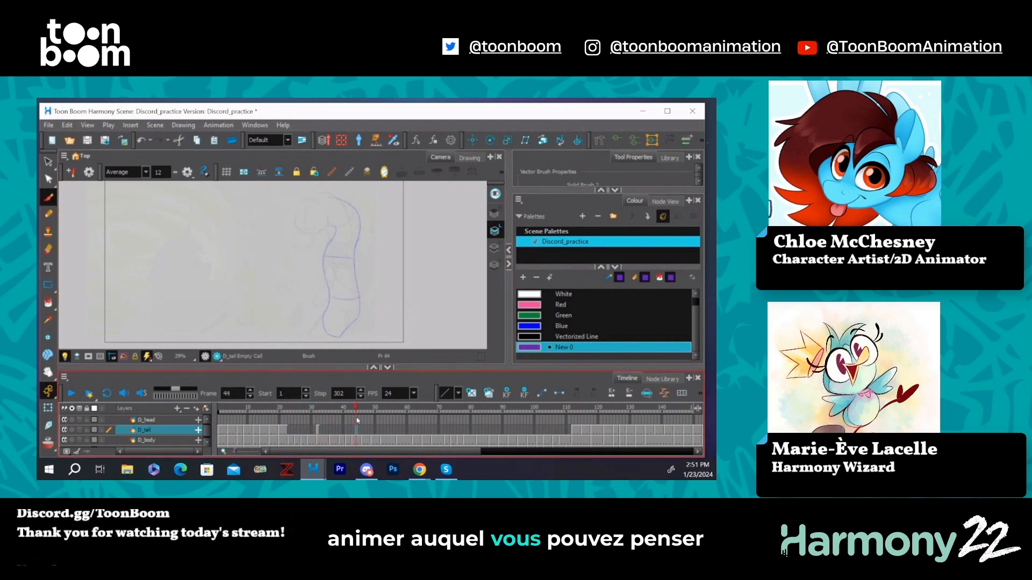
{"action": "left_click", "coordinate": [317, 407]}
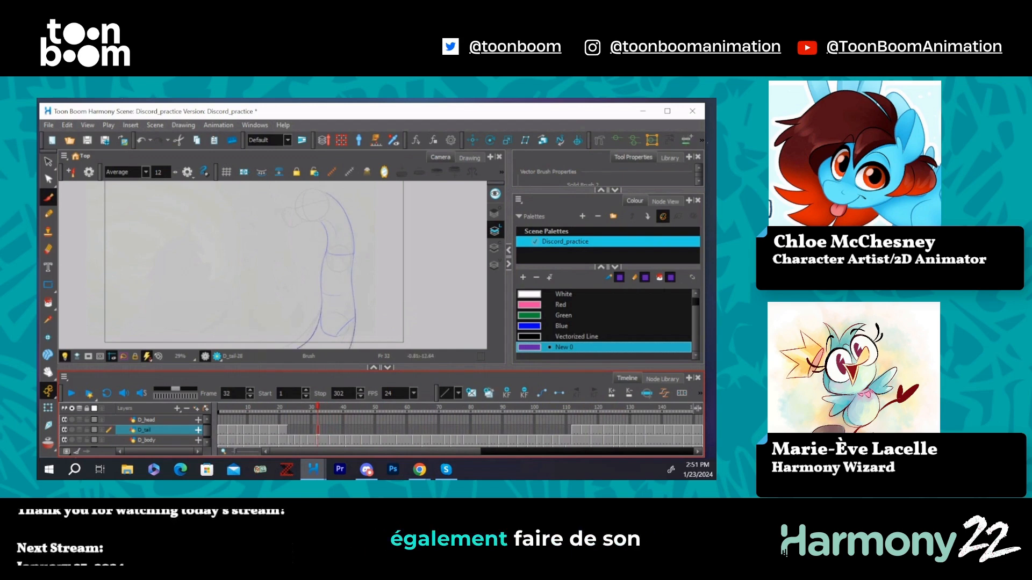
Step: Draw two curved strokes for the far end of the tail, low on the screen-left side of the frame, at frame 32
{"action": "left_click", "coordinate": [47, 372]}
{"action": "left_click_drag", "start_coordinate": [357, 271], "coordinate": [343, 255]}
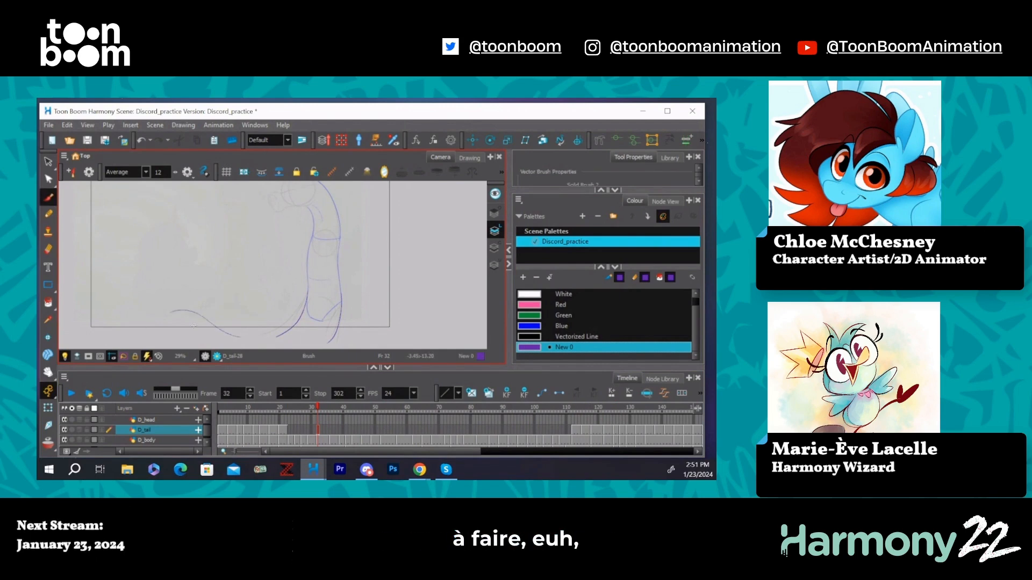
{"action": "left_click_drag", "start_coordinate": [166, 317], "coordinate": [188, 326]}
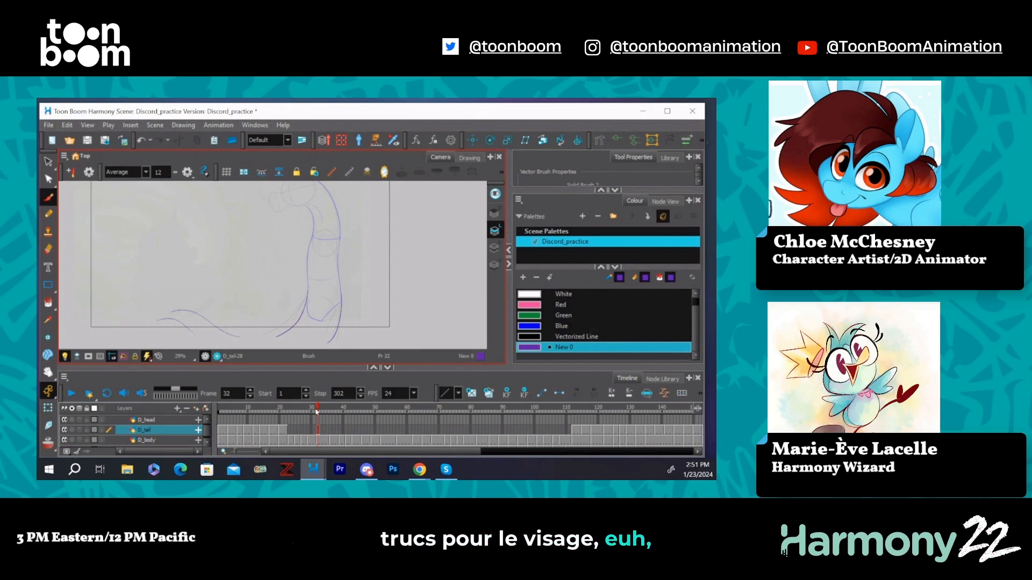
{"action": "mouse_move", "coordinate": [317, 411]}
{"action": "left_mouse_down"}
{"action": "mouse_move", "coordinate": [256, 444]}
{"action": "mouse_move", "coordinate": [318, 439]}
{"action": "left_mouse_up"}
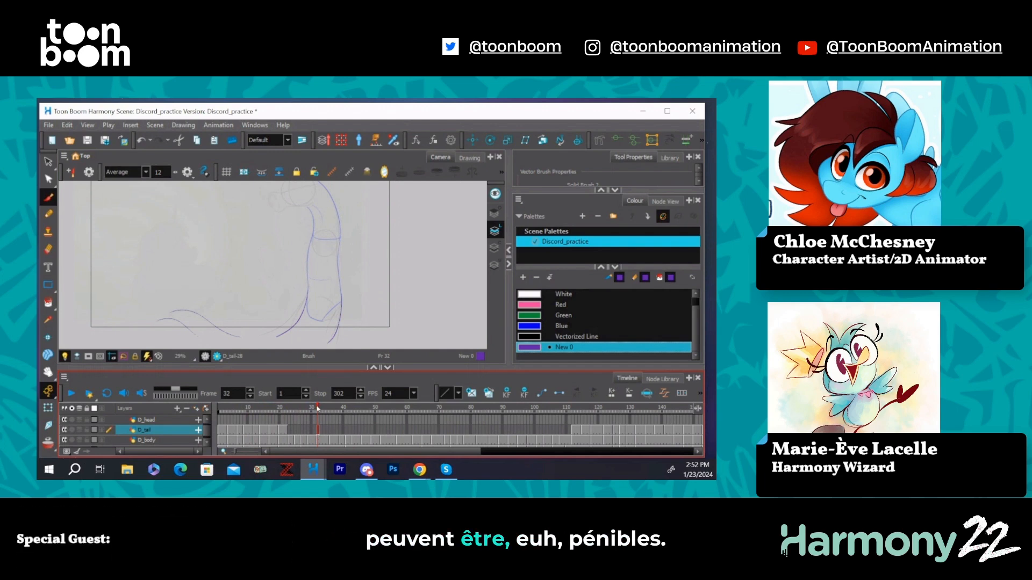
{"action": "left_click_drag", "start_coordinate": [318, 409], "coordinate": [319, 408]}
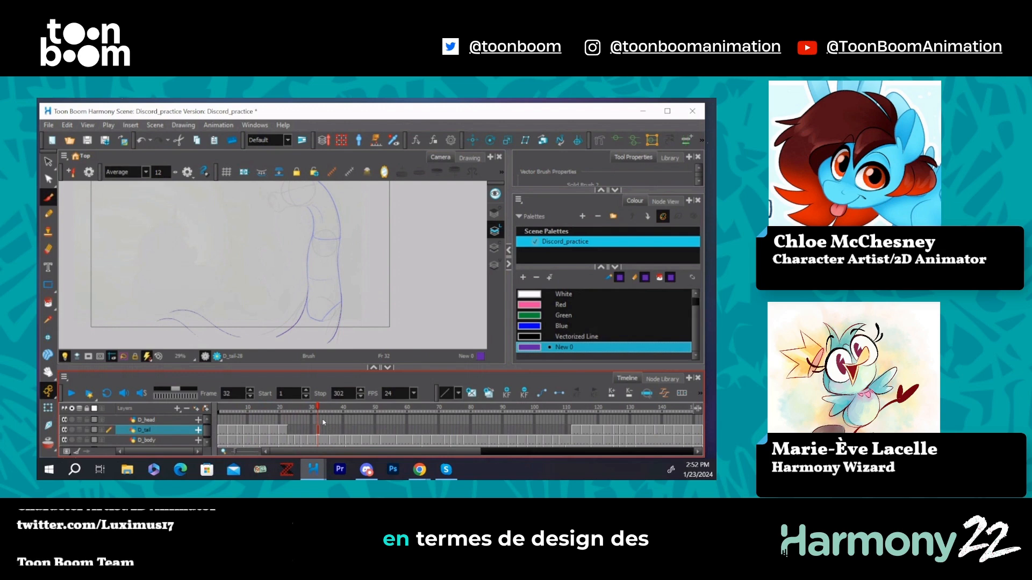
{"action": "left_click", "coordinate": [47, 372]}
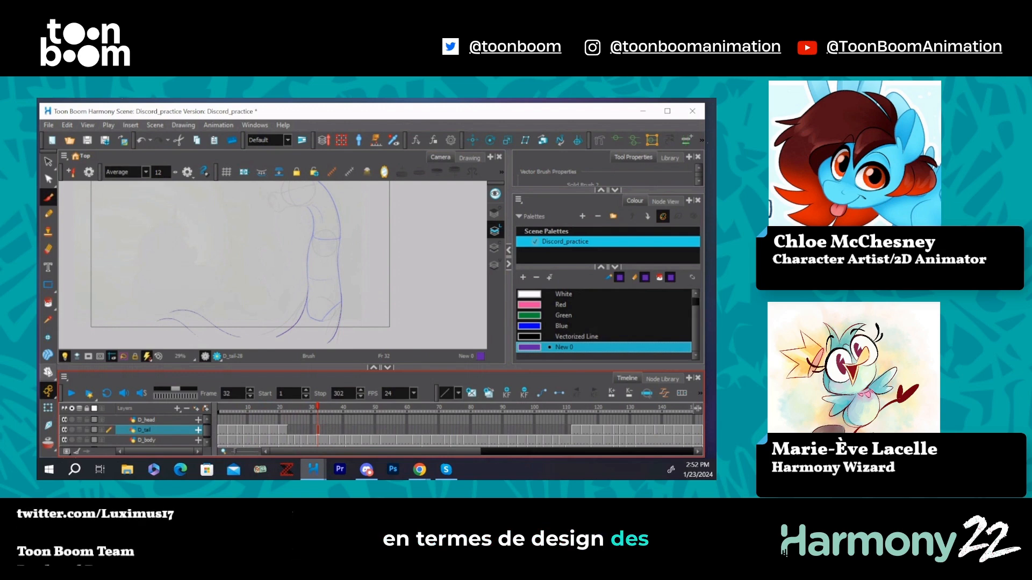
{"action": "left_click_drag", "start_coordinate": [268, 254], "coordinate": [283, 270]}
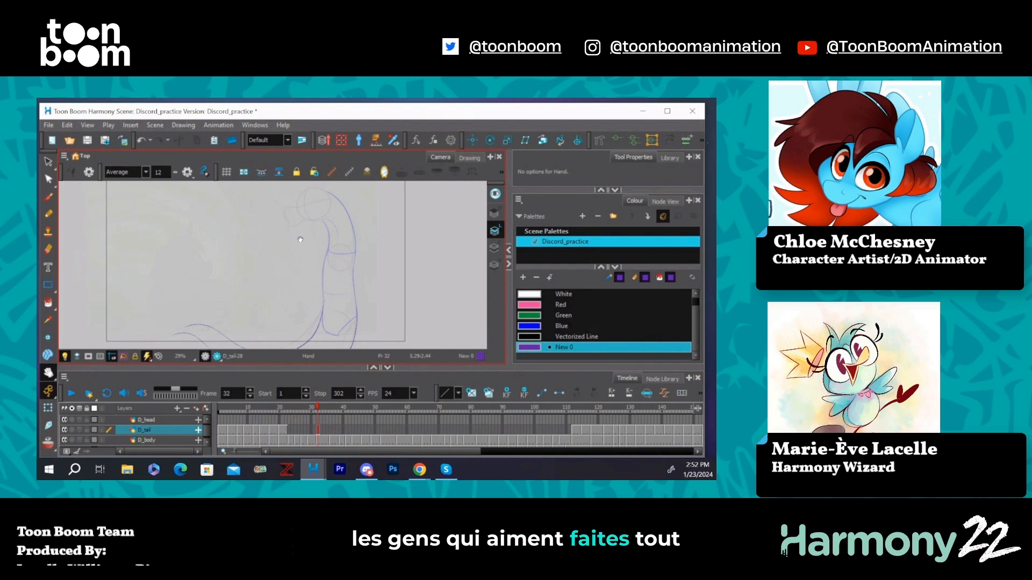
{"action": "scroll", "coordinate": [301, 240], "scroll_direction": "down", "scroll_amount": 1}
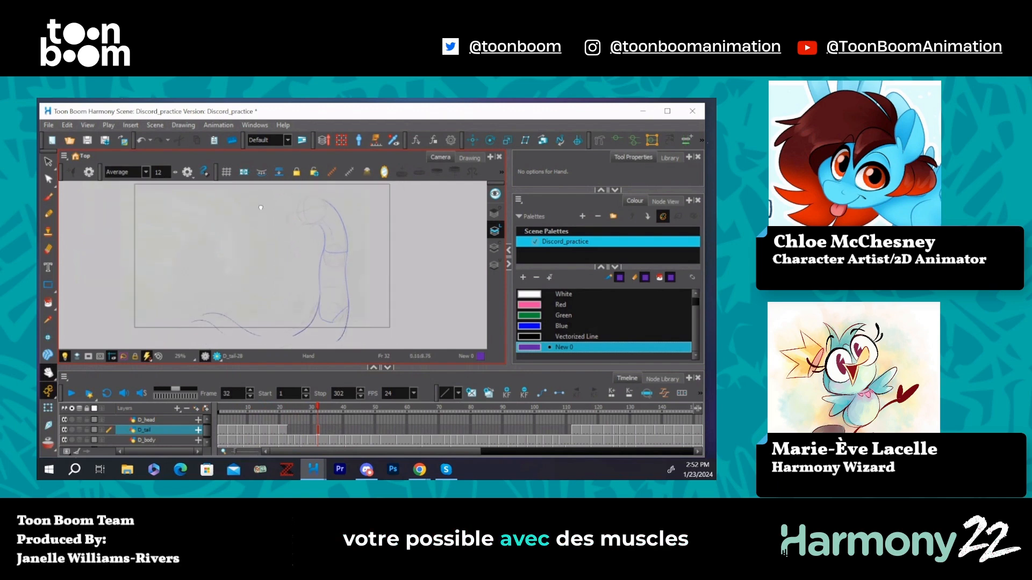
{"action": "left_click_drag", "start_coordinate": [261, 208], "coordinate": [266, 214]}
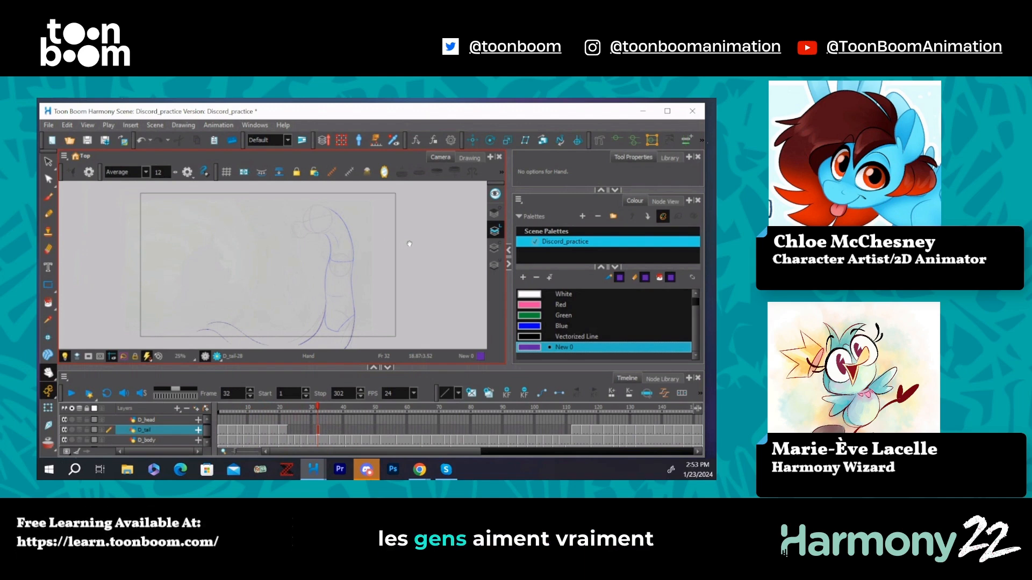
Step: Examine the body poses between frames 28 and 50 where the D_tail layer has no drawings
{"action": "left_click", "coordinate": [353, 410]}
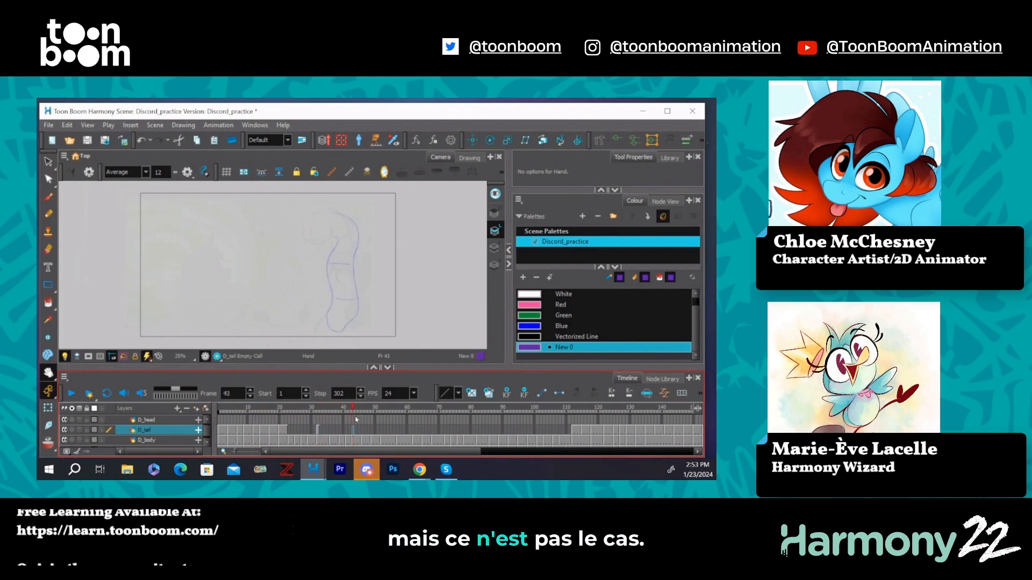
{"action": "left_click", "coordinate": [305, 433]}
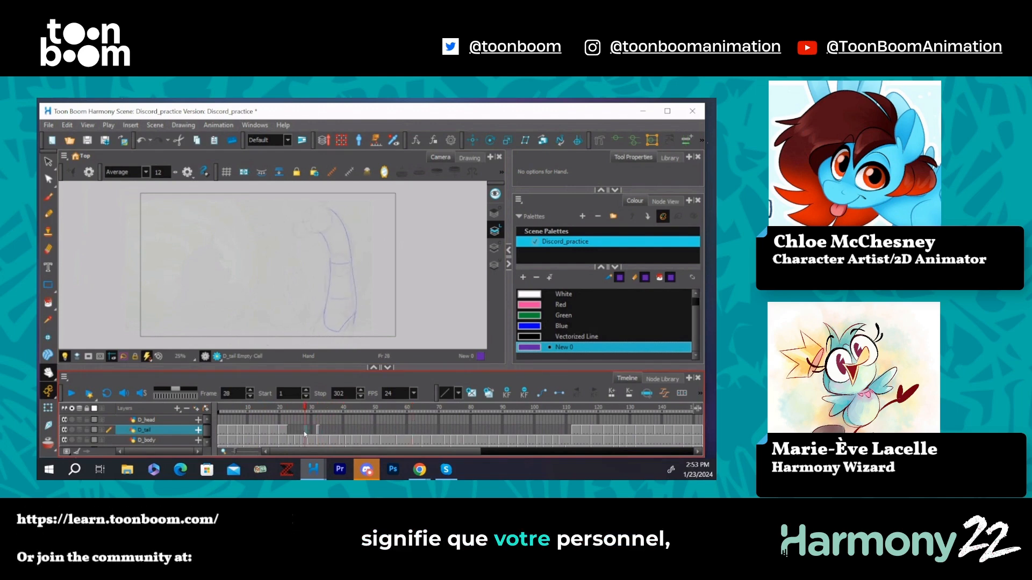
{"action": "mouse_move", "coordinate": [305, 433]}
{"action": "left_mouse_down"}
{"action": "mouse_move", "coordinate": [258, 439]}
{"action": "mouse_move", "coordinate": [316, 443]}
{"action": "left_mouse_up"}
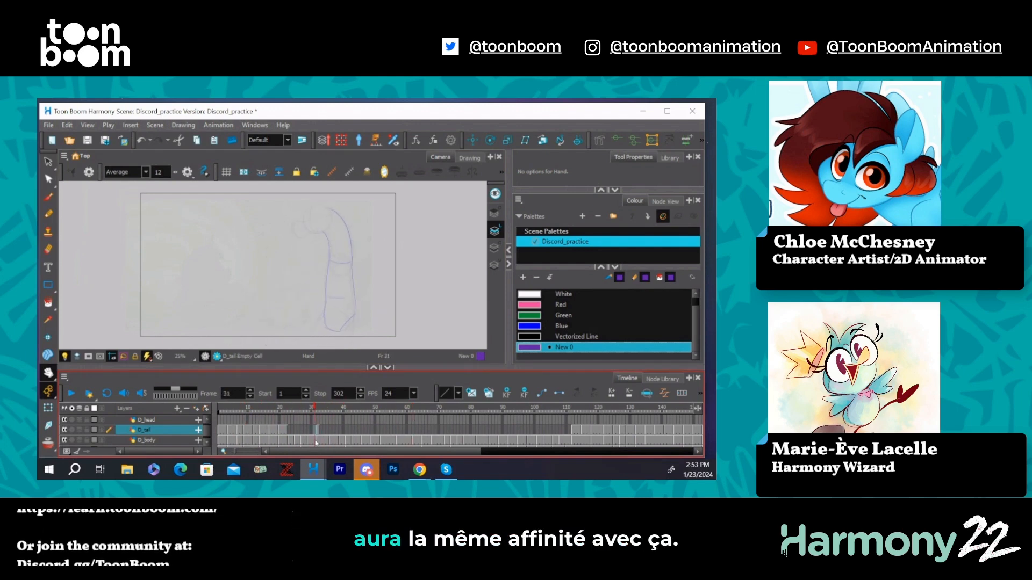
{"action": "left_click", "coordinate": [365, 431]}
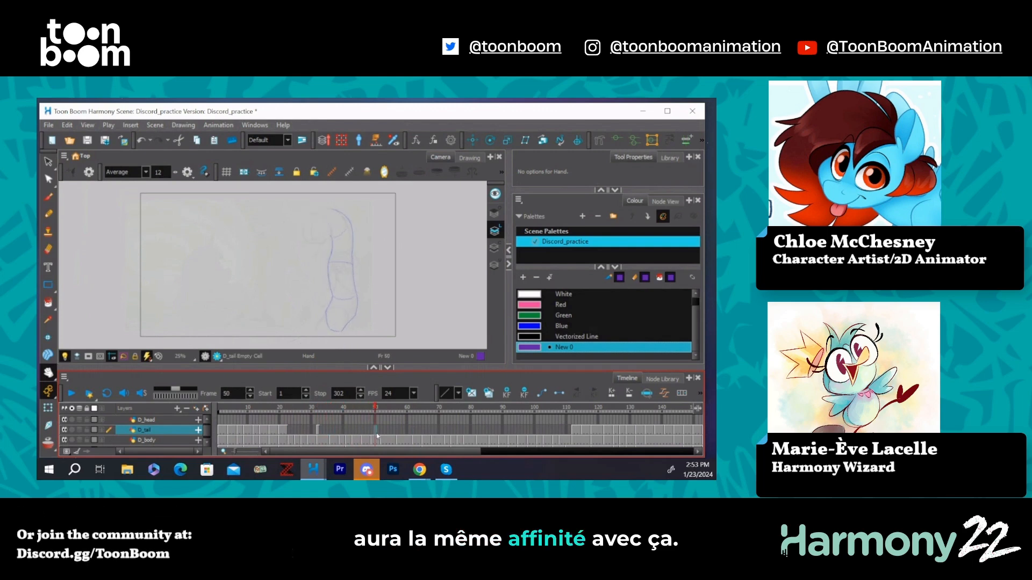
{"action": "key", "text": "comma"}
{"action": "key", "text": "period"}
{"action": "key", "text": "period"}
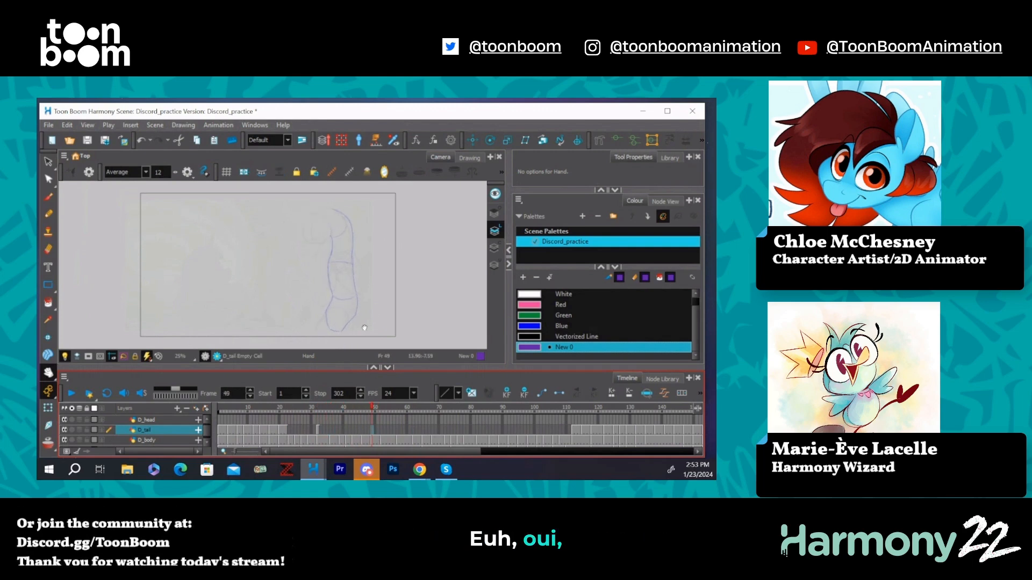
Step: Draw the start of the tail at frame 49 of the D_tail layer as two curved strokes, and clear the held cells before it
{"action": "left_click", "coordinate": [47, 197]}
{"action": "left_click_drag", "start_coordinate": [356, 295], "coordinate": [341, 348]}
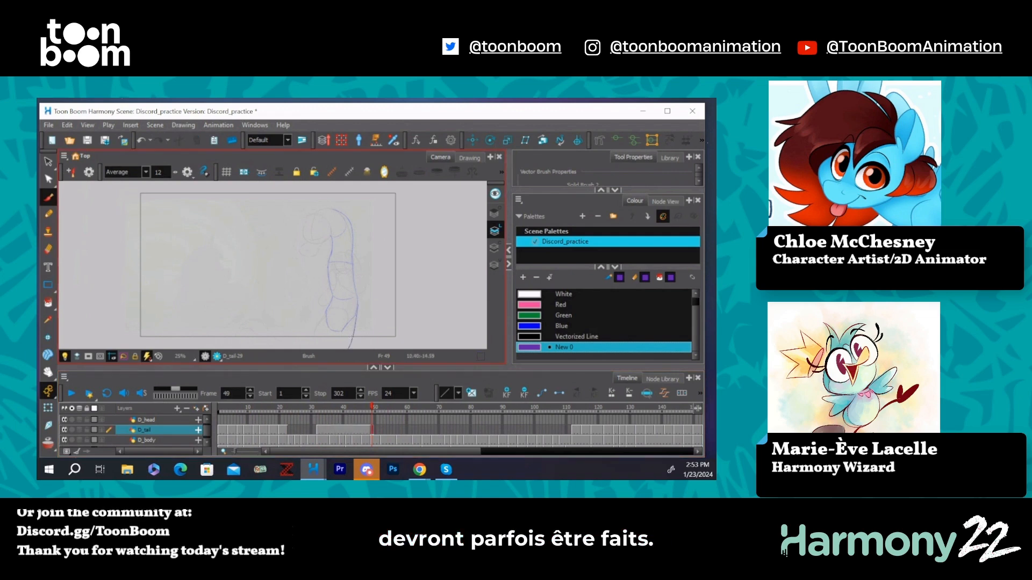
{"action": "key", "text": "ctrl+z"}
{"action": "left_click_drag", "start_coordinate": [356, 295], "coordinate": [341, 349]}
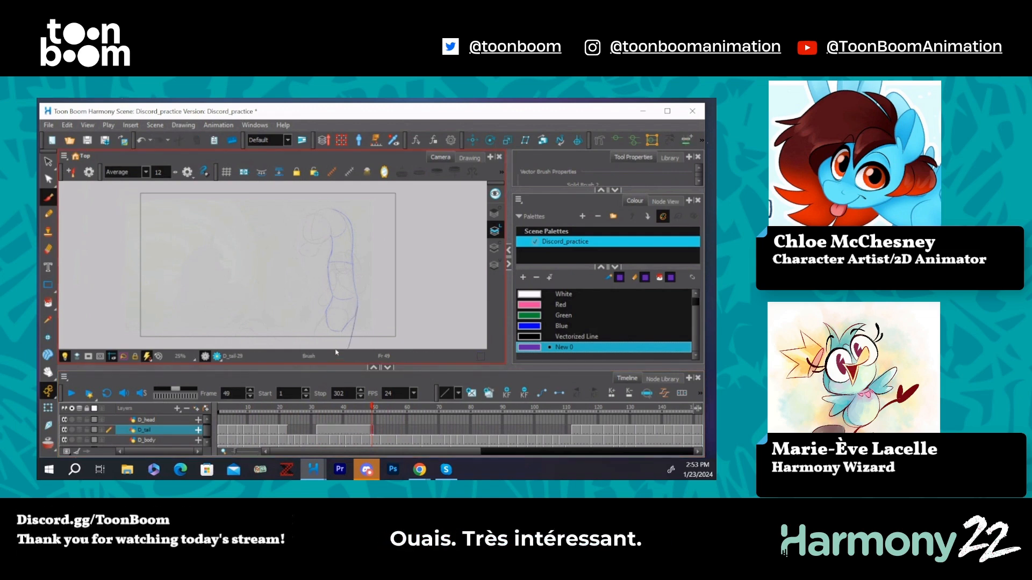
{"action": "left_click_drag", "start_coordinate": [331, 301], "coordinate": [300, 348]}
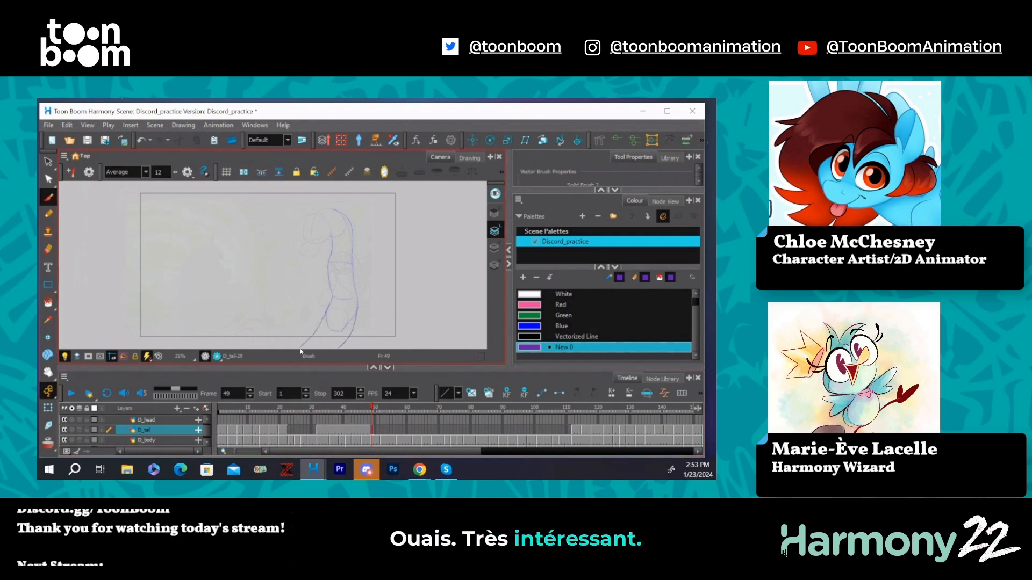
{"action": "left_click_drag", "start_coordinate": [358, 299], "coordinate": [348, 349]}
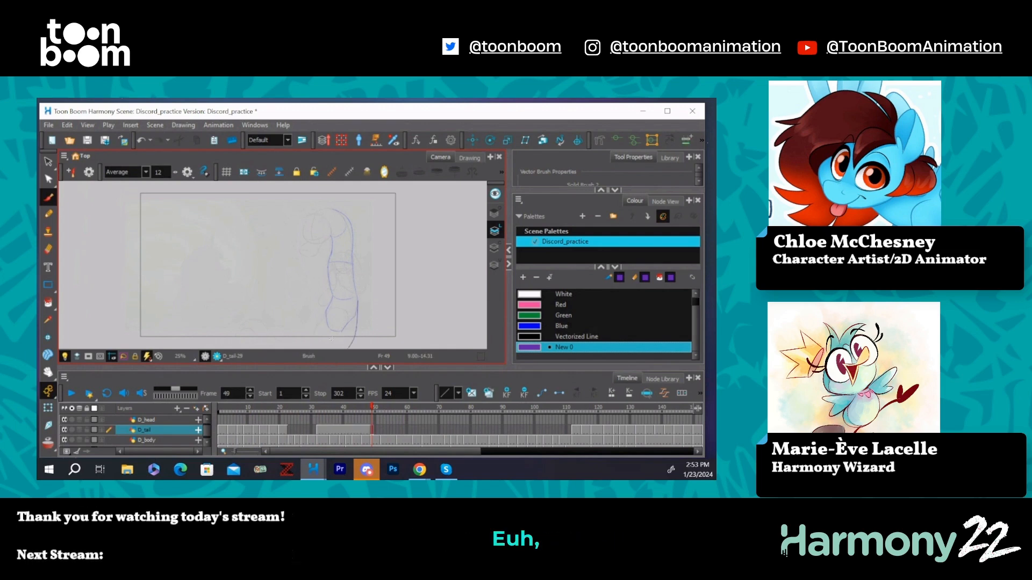
{"action": "left_click_drag", "start_coordinate": [326, 308], "coordinate": [301, 348]}
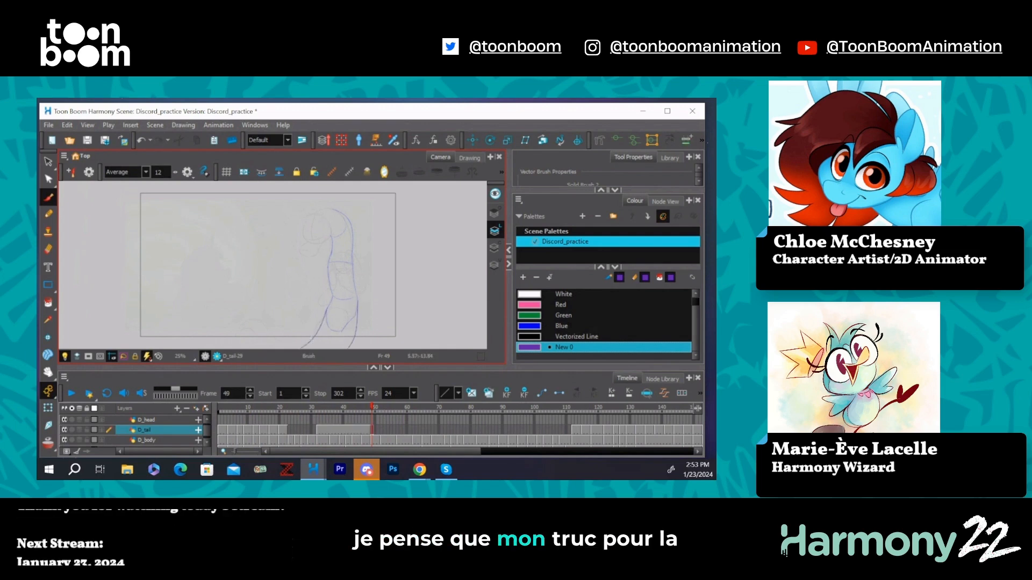
{"action": "mouse_move", "coordinate": [369, 430]}
{"action": "left_mouse_down"}
{"action": "mouse_move", "coordinate": [336, 436]}
{"action": "mouse_move", "coordinate": [382, 415]}
{"action": "left_mouse_up"}
{"action": "left_click", "coordinate": [373, 408]}
{"action": "left_click_drag", "start_coordinate": [353, 318], "coordinate": [371, 300]}
{"action": "left_click", "coordinate": [49, 162]}
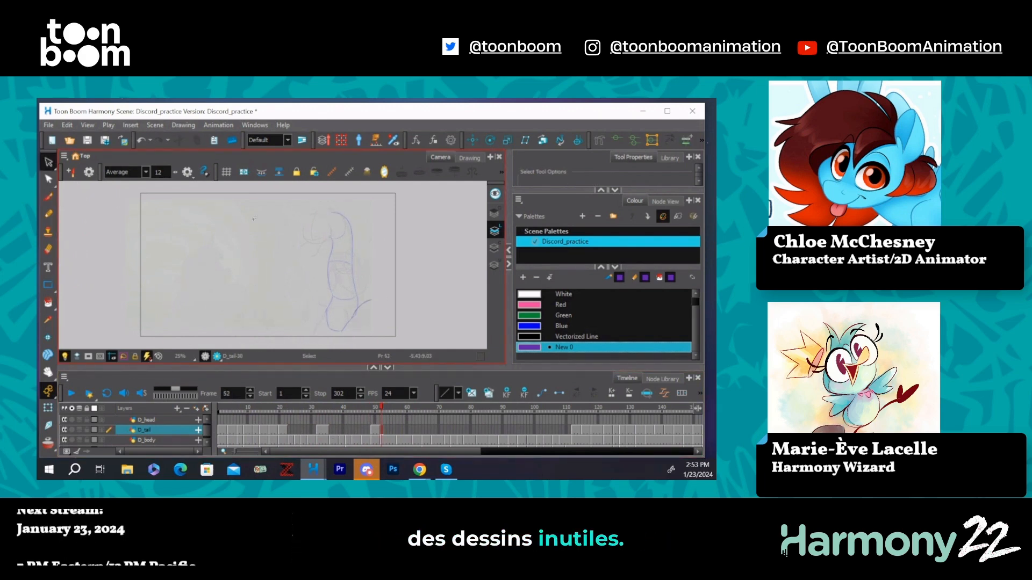
{"action": "left_click", "coordinate": [362, 310]}
{"action": "left_click", "coordinate": [381, 430]}
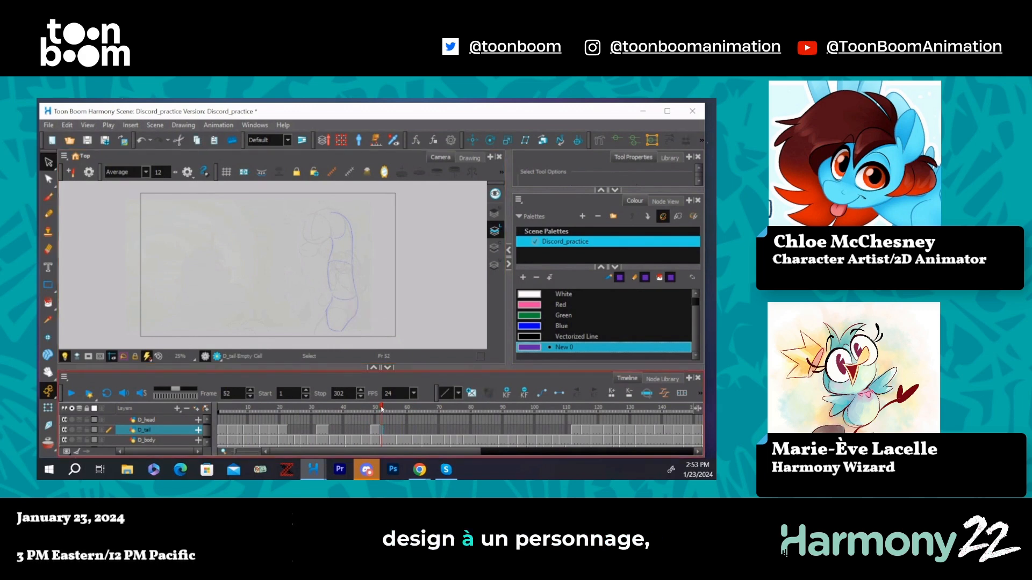
{"action": "key", "text": "Delete"}
Step: Draw the start of the tail at frame 92 as two strokes down from the body's base, and clear the held cells before it
{"action": "mouse_move", "coordinate": [376, 409]}
{"action": "left_mouse_down"}
{"action": "mouse_move", "coordinate": [274, 440]}
{"action": "mouse_move", "coordinate": [592, 432]}
{"action": "mouse_move", "coordinate": [457, 437]}
{"action": "mouse_move", "coordinate": [509, 439]}
{"action": "left_mouse_up"}
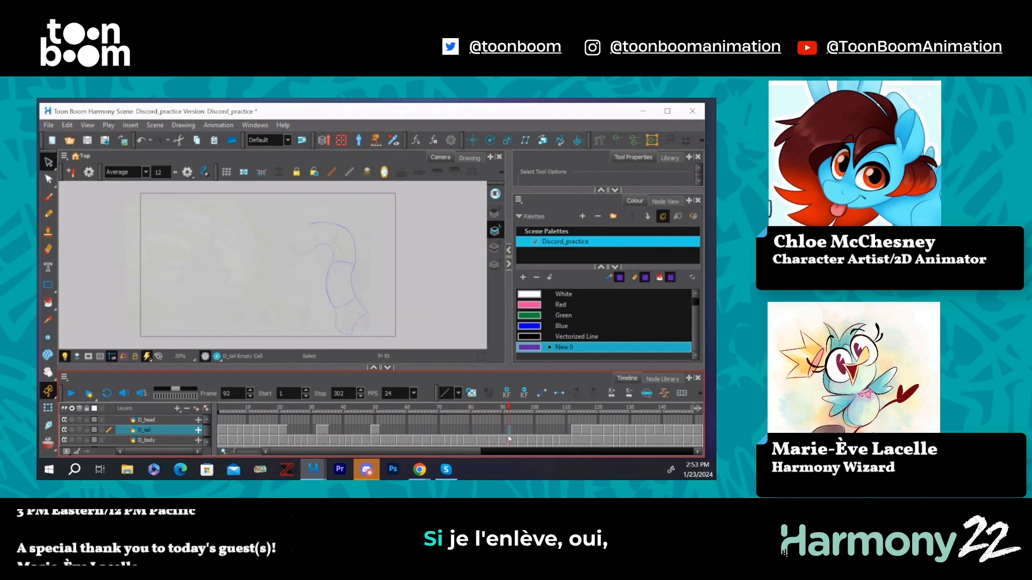
{"action": "key", "text": "alt+b"}
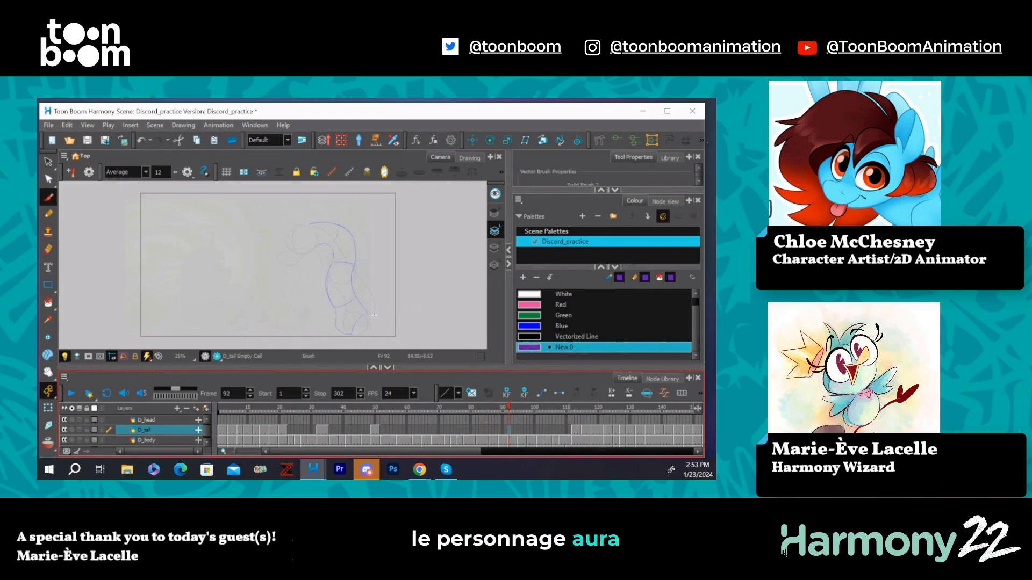
{"action": "left_click_drag", "start_coordinate": [363, 310], "coordinate": [377, 348]}
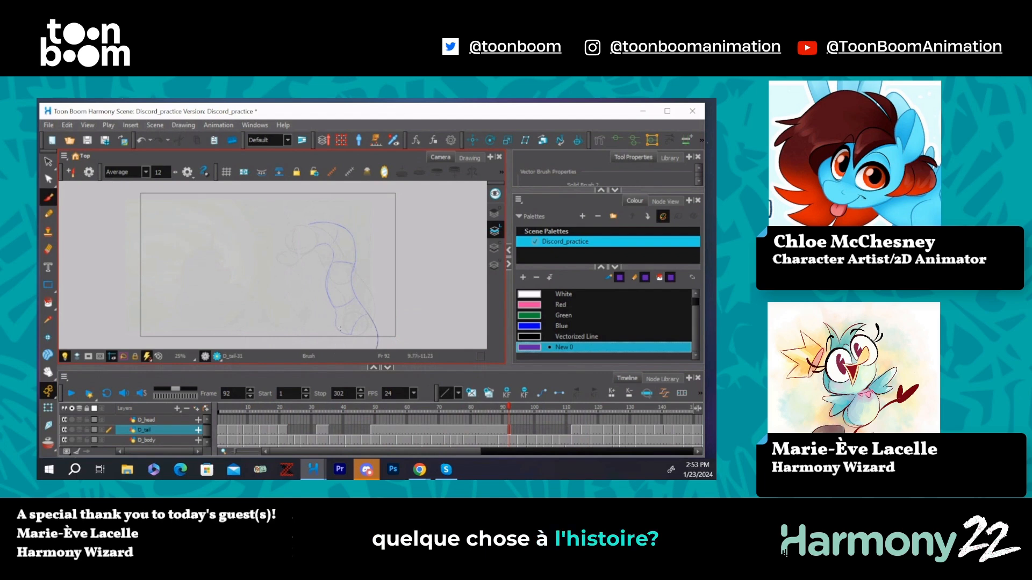
{"action": "left_click_drag", "start_coordinate": [506, 432], "coordinate": [381, 431]}
{"action": "key", "text": "Delete"}
{"action": "left_click", "coordinate": [508, 430]}
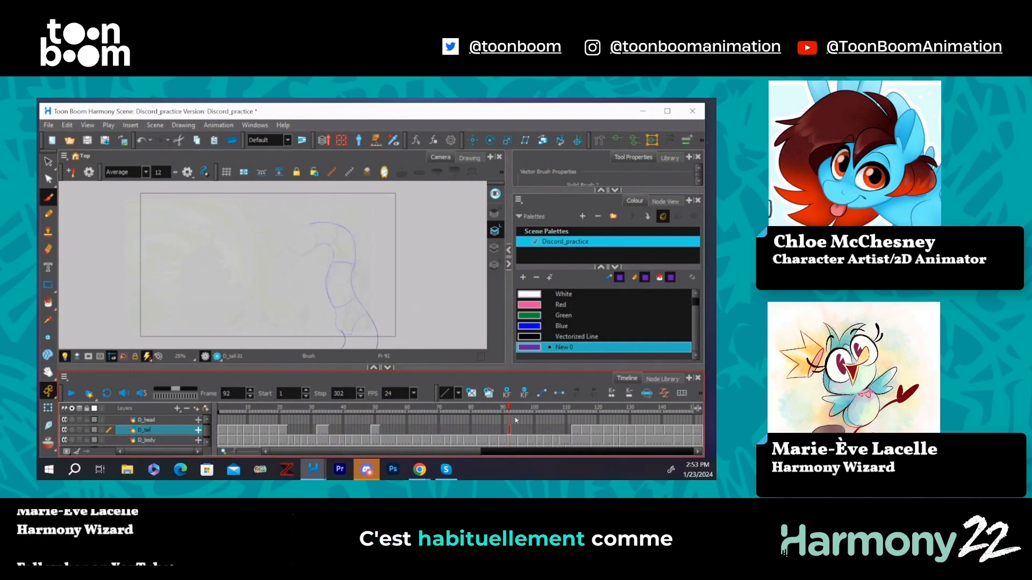
Step: Draw the start of the tail at frame 100 as curved strokes sweeping from the body's base toward the camera frame's lower-right corner
{"action": "left_click_drag", "start_coordinate": [522, 413], "coordinate": [576, 413]}
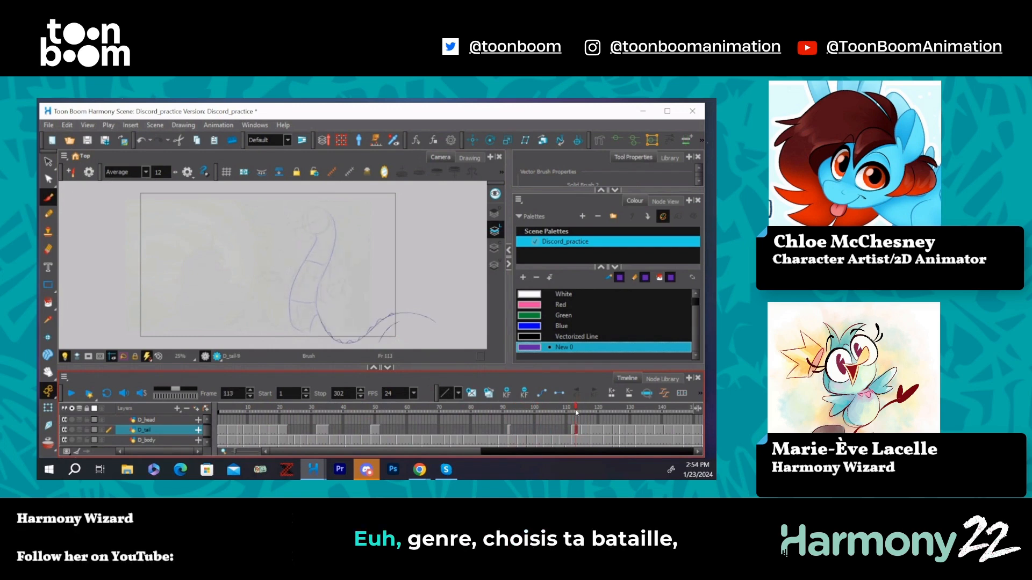
{"action": "left_click", "coordinate": [510, 440]}
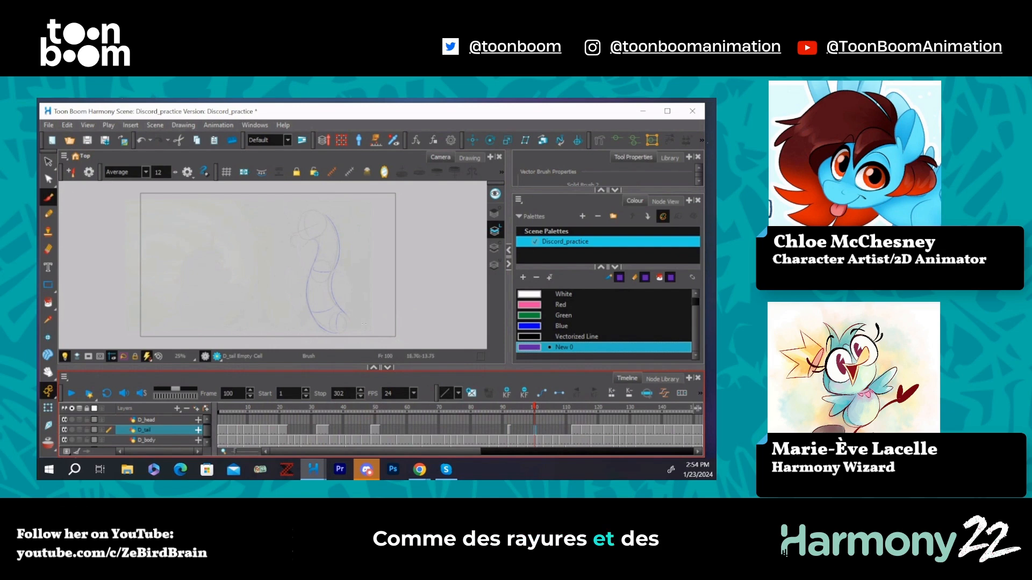
{"action": "left_click_drag", "start_coordinate": [341, 316], "coordinate": [376, 322]}
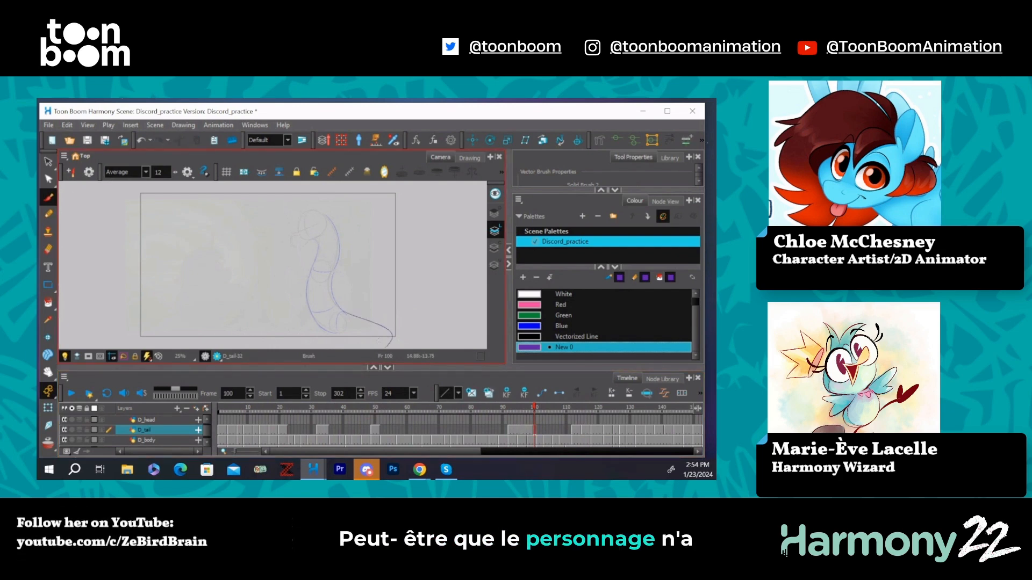
{"action": "key", "text": "ctrl+z"}
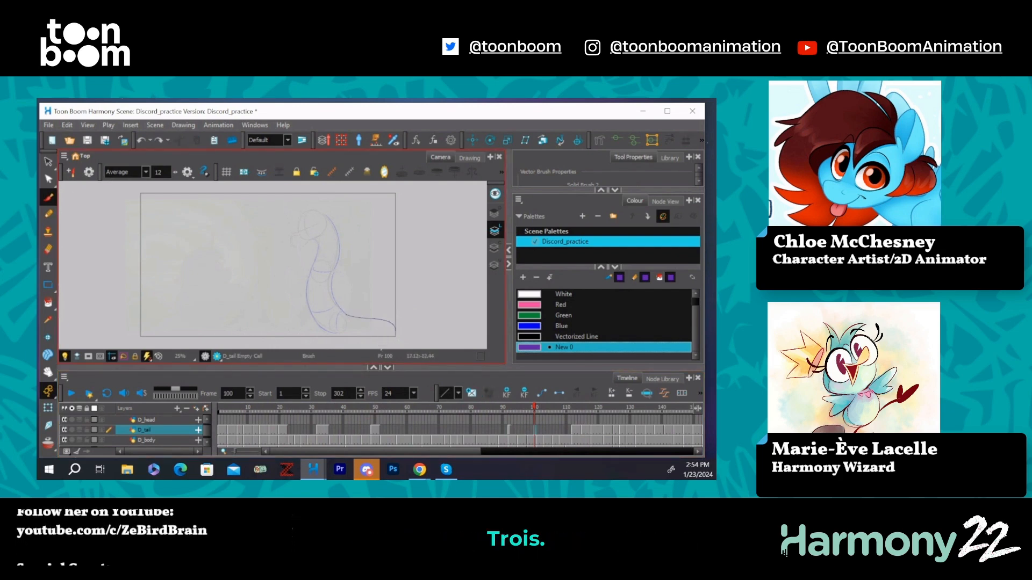
{"action": "left_click_drag", "start_coordinate": [345, 316], "coordinate": [385, 345]}
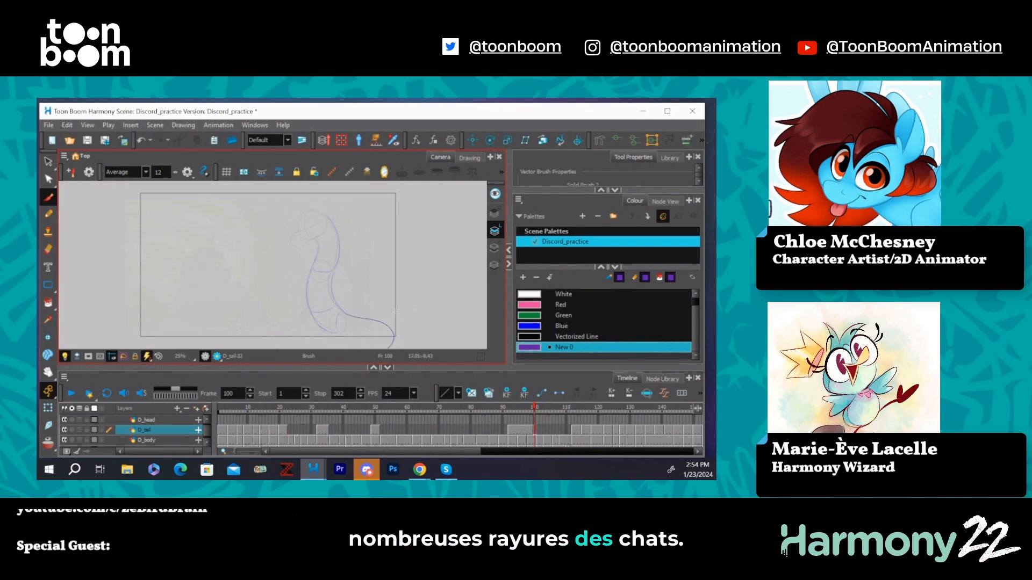
Step: Expose the frame 100 tail drawing from frame 98 and clear the held cells between it and the frame 92 drawing
{"action": "left_click", "coordinate": [531, 432]}
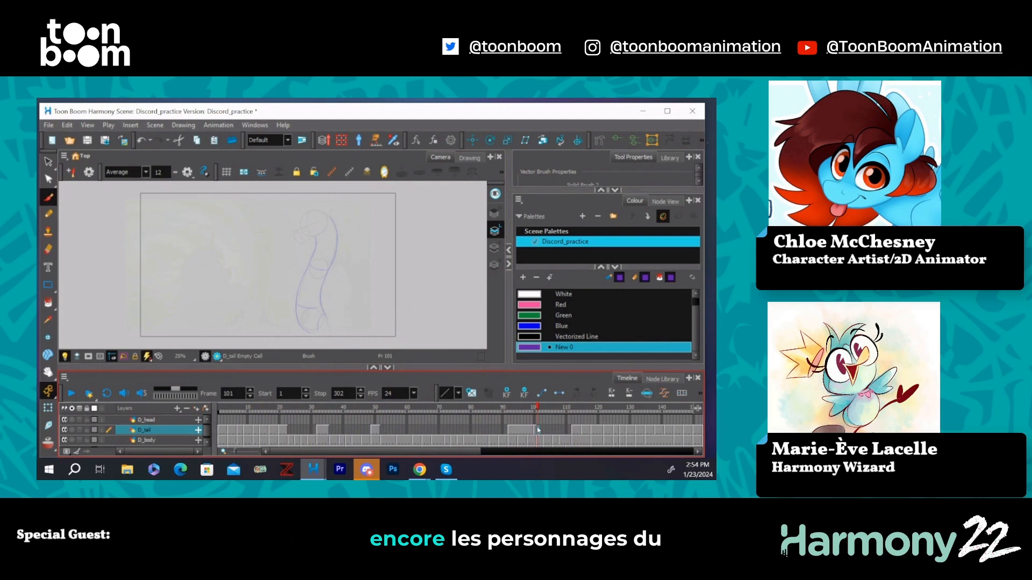
{"action": "key", "text": "comma"}
{"action": "key", "text": "comma"}
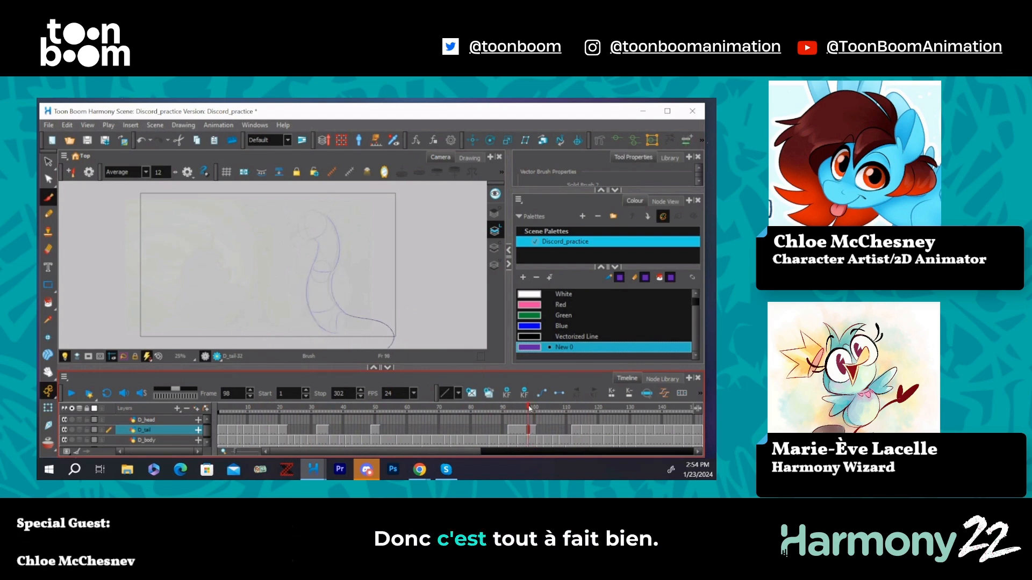
{"action": "mouse_move", "coordinate": [529, 409]}
{"action": "left_mouse_down"}
{"action": "mouse_move", "coordinate": [511, 409]}
{"action": "mouse_move", "coordinate": [669, 410]}
{"action": "mouse_move", "coordinate": [497, 444]}
{"action": "mouse_move", "coordinate": [681, 407]}
{"action": "mouse_move", "coordinate": [352, 442]}
{"action": "mouse_move", "coordinate": [257, 436]}
{"action": "left_mouse_up"}
{"action": "left_click", "coordinate": [520, 430]}
{"action": "left_click", "coordinate": [533, 430]}
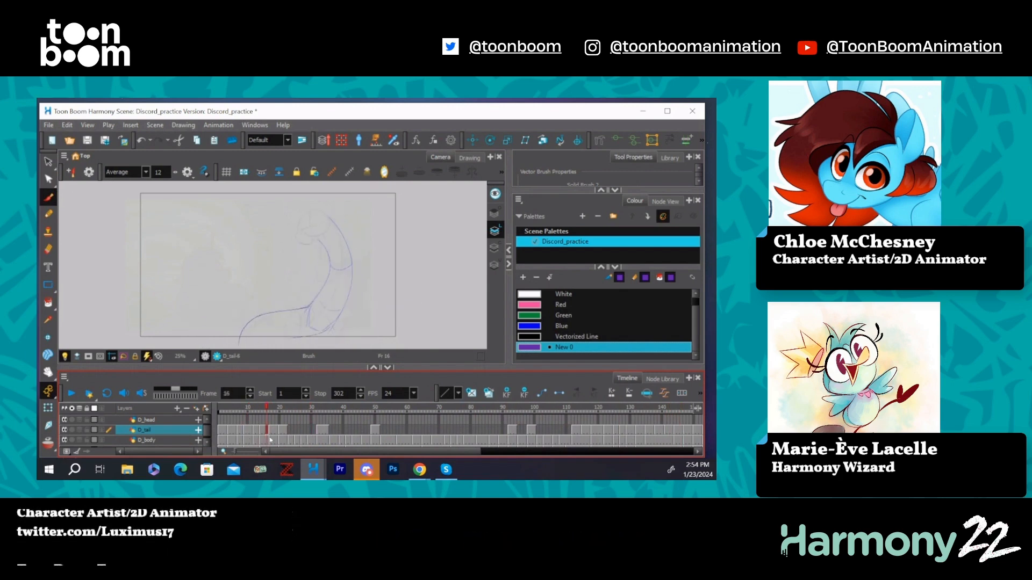
Step: Review the rough tail and body poses by scrubbing through the scene up to frame 159
{"action": "left_click_drag", "start_coordinate": [371, 448], "coordinate": [498, 442]}
{"action": "mouse_move", "coordinate": [536, 435]}
{"action": "left_mouse_down"}
{"action": "mouse_move", "coordinate": [678, 430]}
{"action": "mouse_move", "coordinate": [645, 439]}
{"action": "left_mouse_up"}
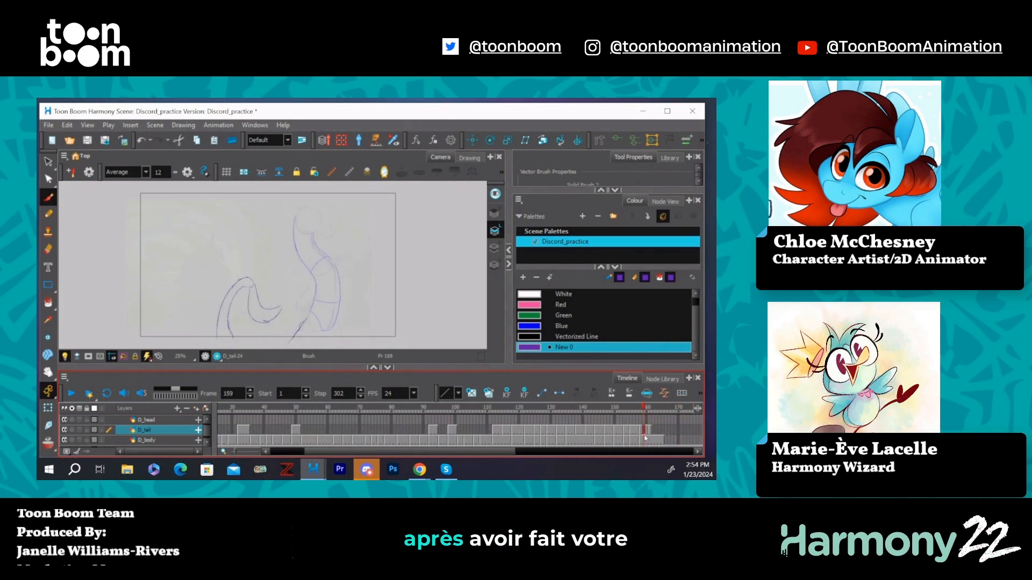
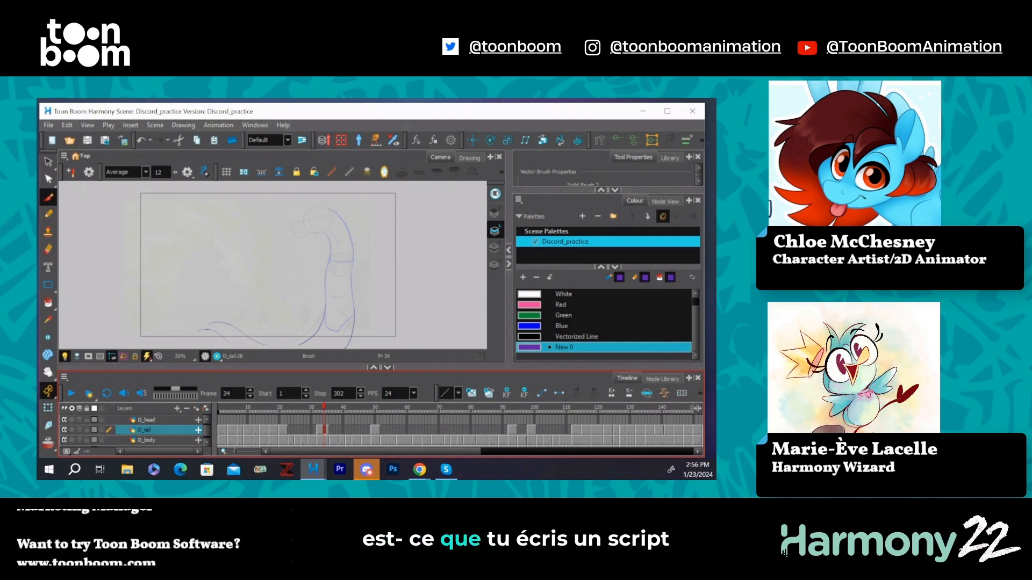
{"action": "left_click", "coordinate": [259, 408]}
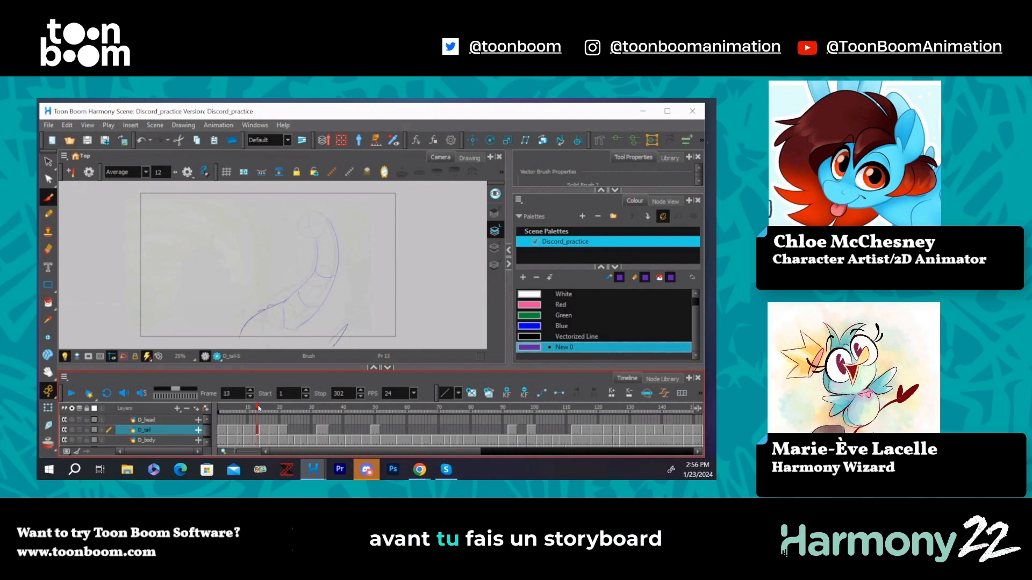
{"action": "mouse_move", "coordinate": [258, 408]}
{"action": "left_mouse_down"}
{"action": "mouse_move", "coordinate": [322, 423]}
{"action": "mouse_move", "coordinate": [602, 425]}
{"action": "mouse_move", "coordinate": [585, 427]}
{"action": "left_mouse_up"}
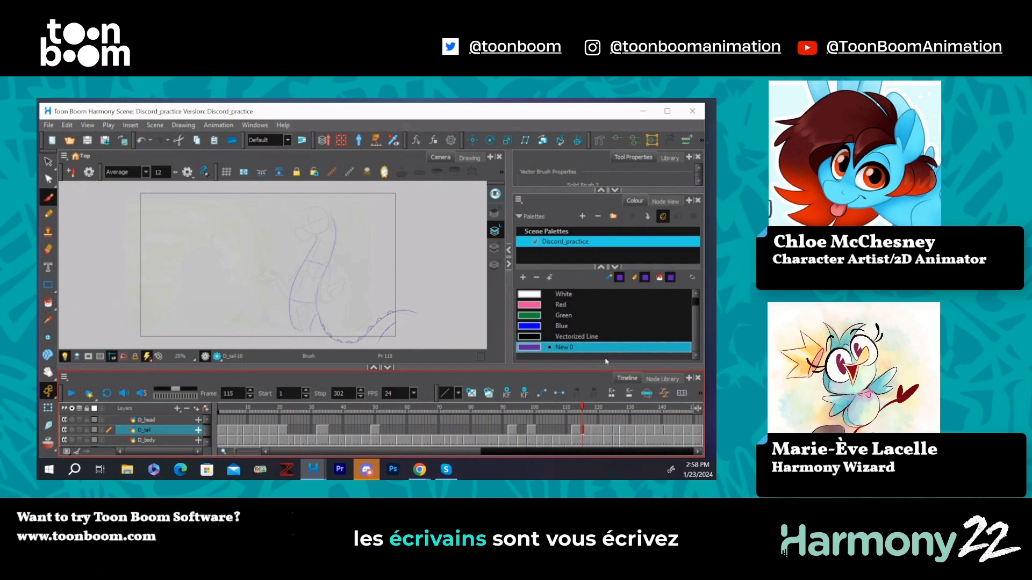
{"action": "mouse_move", "coordinate": [471, 451]}
{"action": "left_mouse_down"}
{"action": "mouse_move", "coordinate": [684, 454]}
{"action": "mouse_move", "coordinate": [470, 453]}
{"action": "left_mouse_up"}
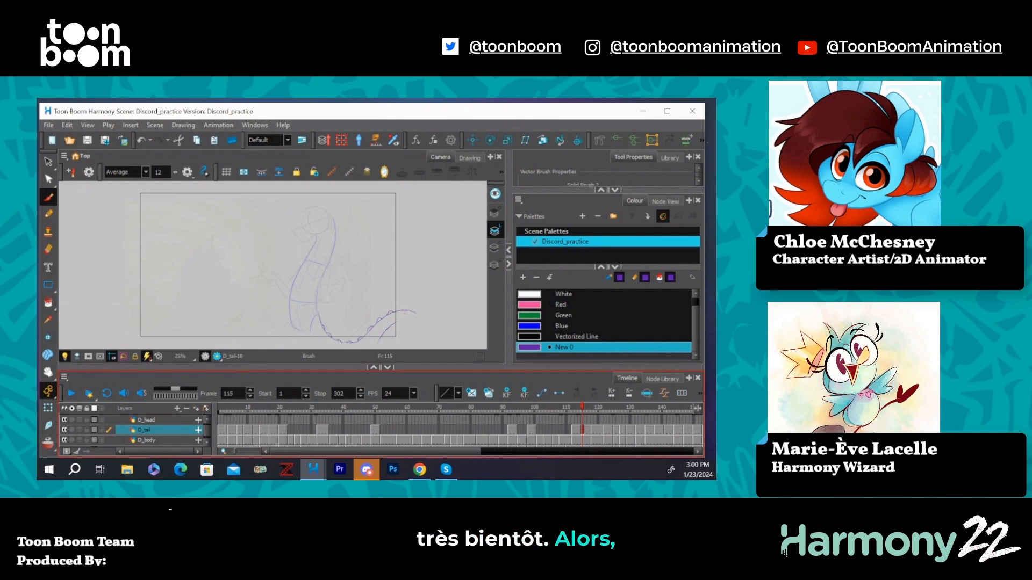
{"action": "key", "text": "alt+Tab"}
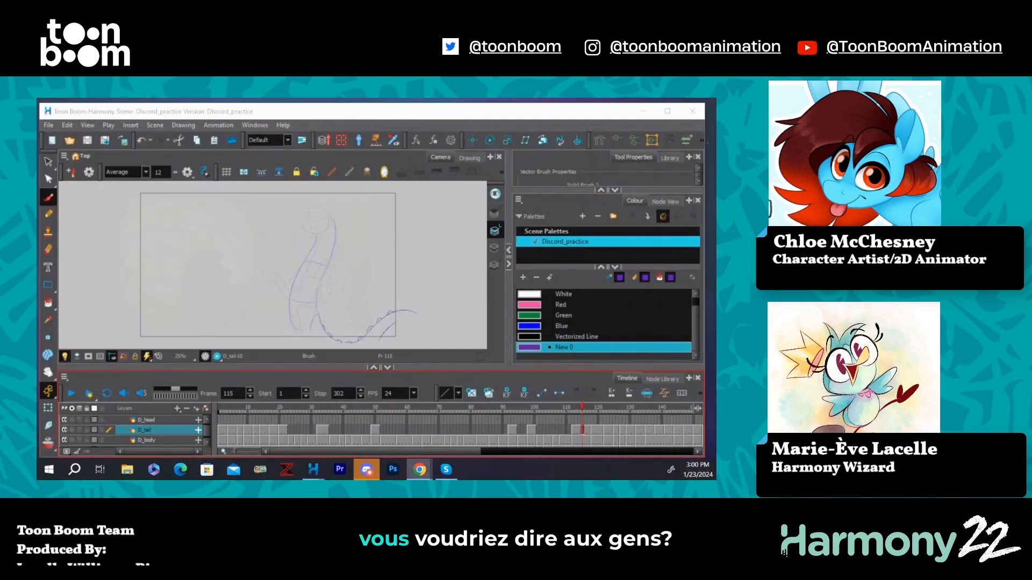